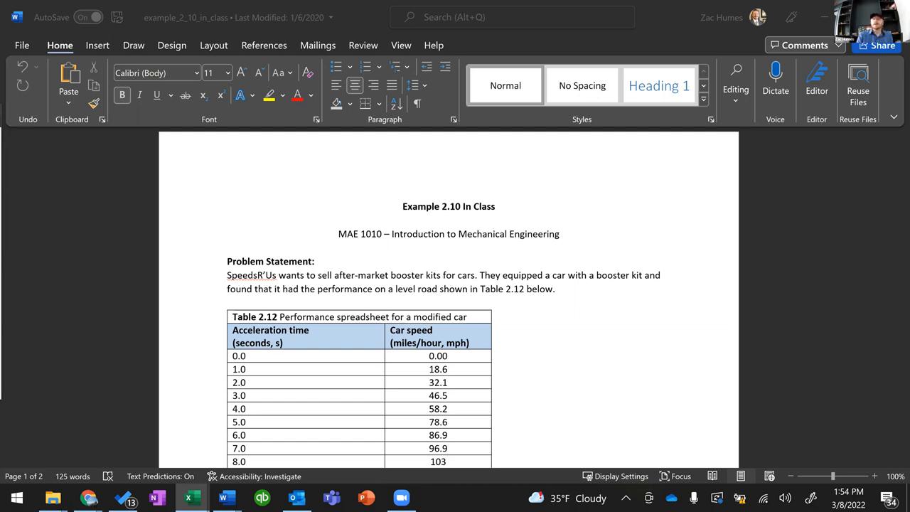
# Examine the booster-kit problem statement, the Table 2.12 speed data and the unmodified car's speed equation
pyautogui.click(579, 321)
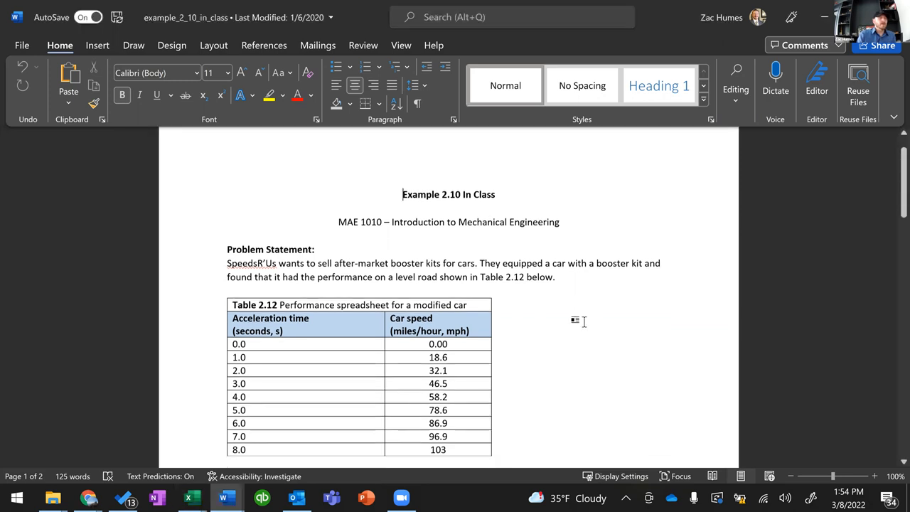
pyautogui.scroll(-2, 580, 320)
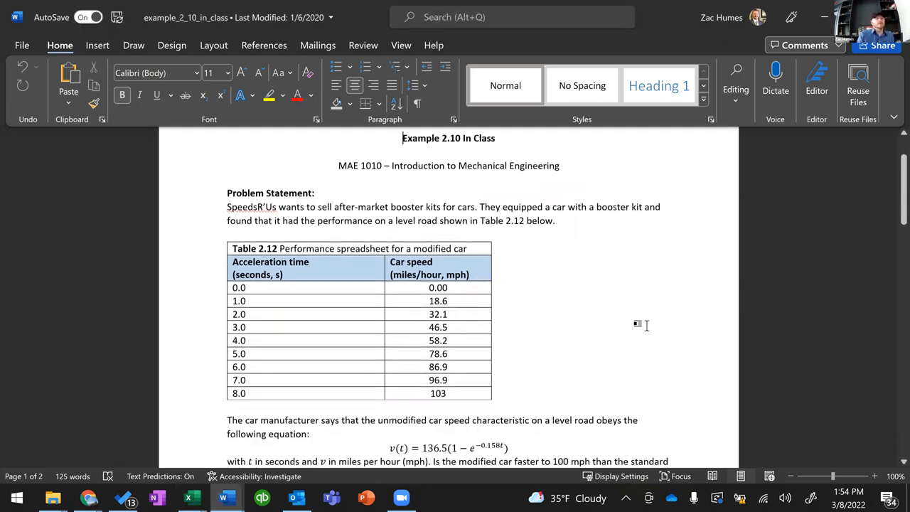
pyautogui.scroll(-1, 642, 325)
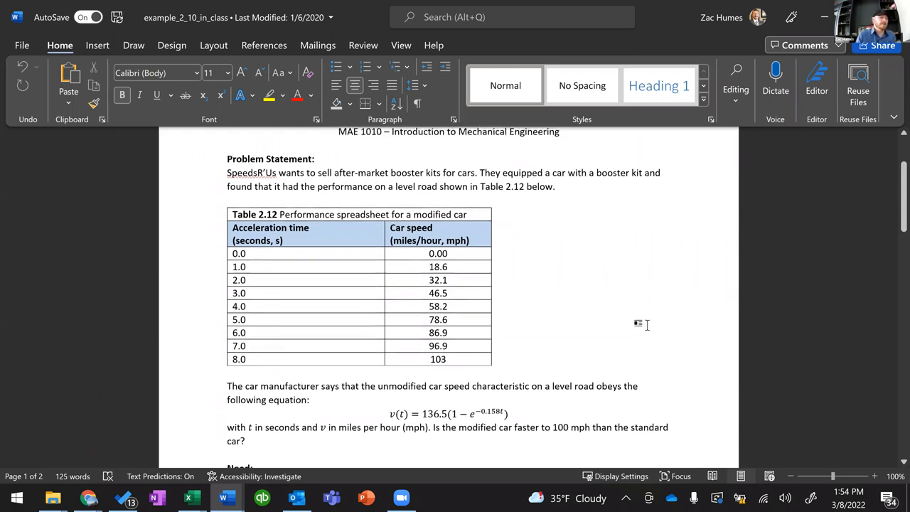
pyautogui.scroll(-2, 644, 324)
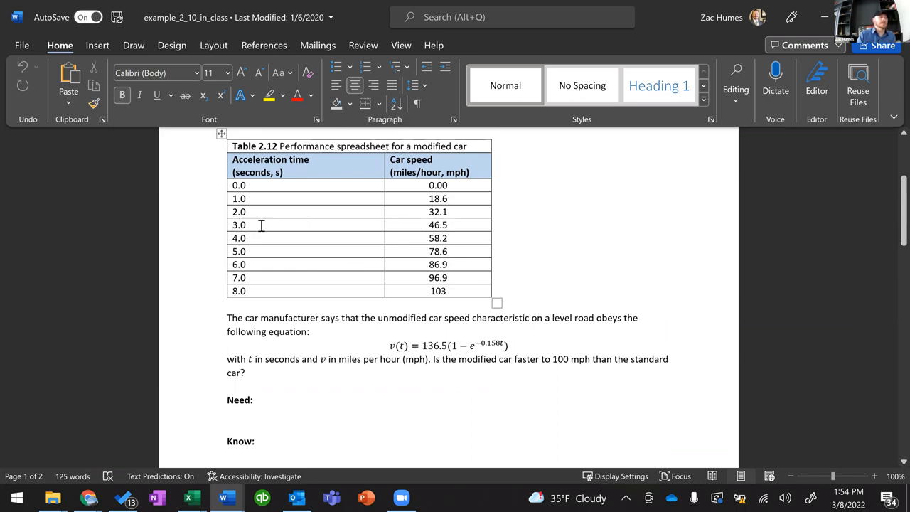
pyautogui.moveTo(451, 225); pyautogui.dragTo(428, 225)
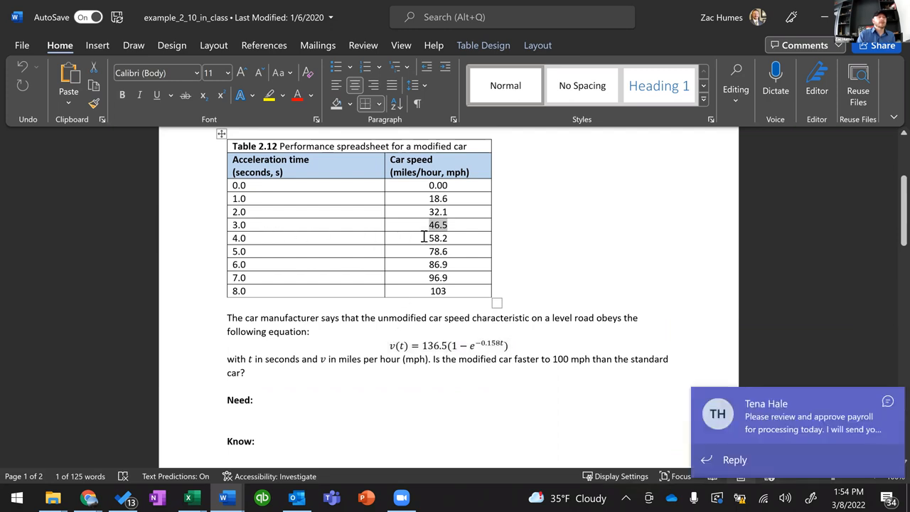
pyautogui.click(889, 403)
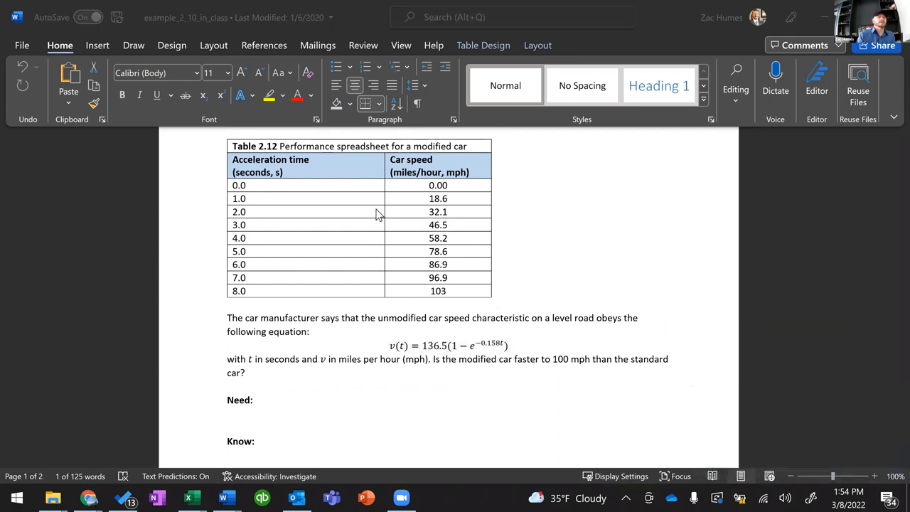
pyautogui.click(441, 239)
pyautogui.moveTo(441, 239); pyautogui.dragTo(425, 239)
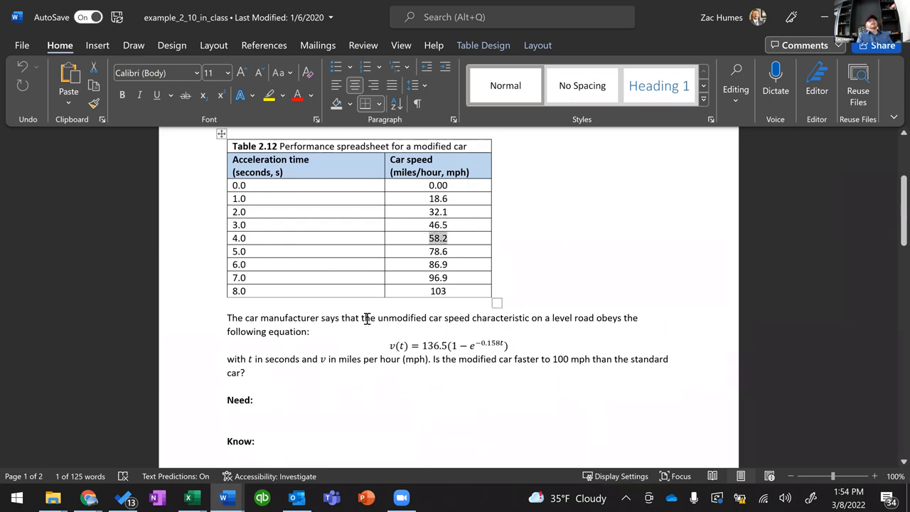
pyautogui.click(391, 344)
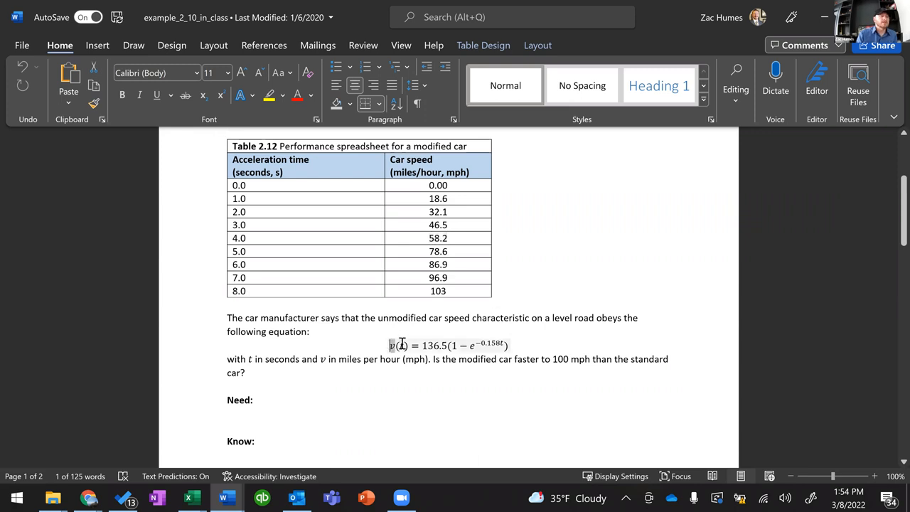
pyautogui.click(559, 349)
pyautogui.click(480, 344)
pyautogui.write('-')
pyautogui.click(530, 344)
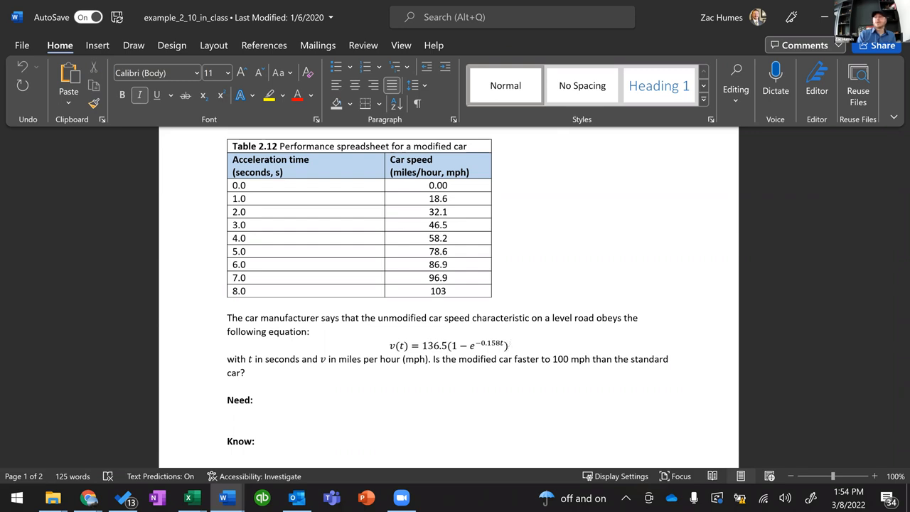
# Switch to Excel and view Sheet2 of the Excel_example_2_10_completed workbook
pyautogui.hotkey('alt', 'Tab')
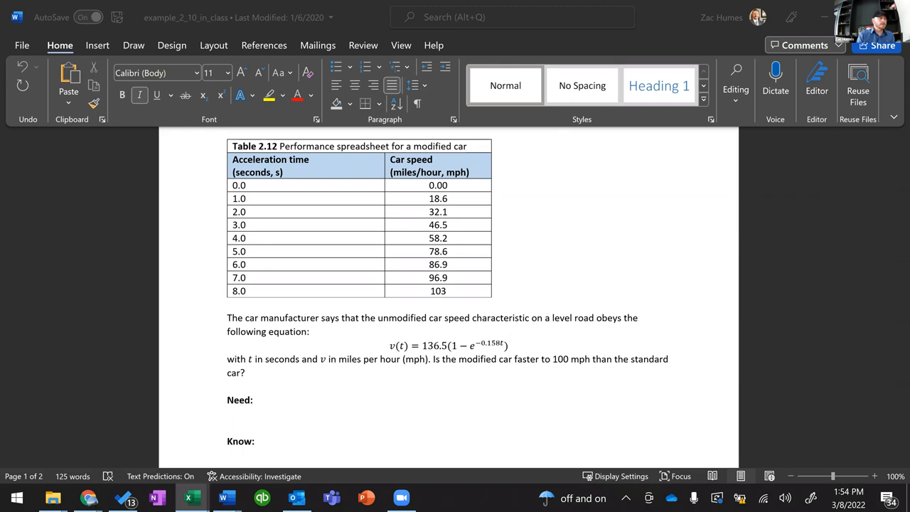
pyautogui.click(151, 461)
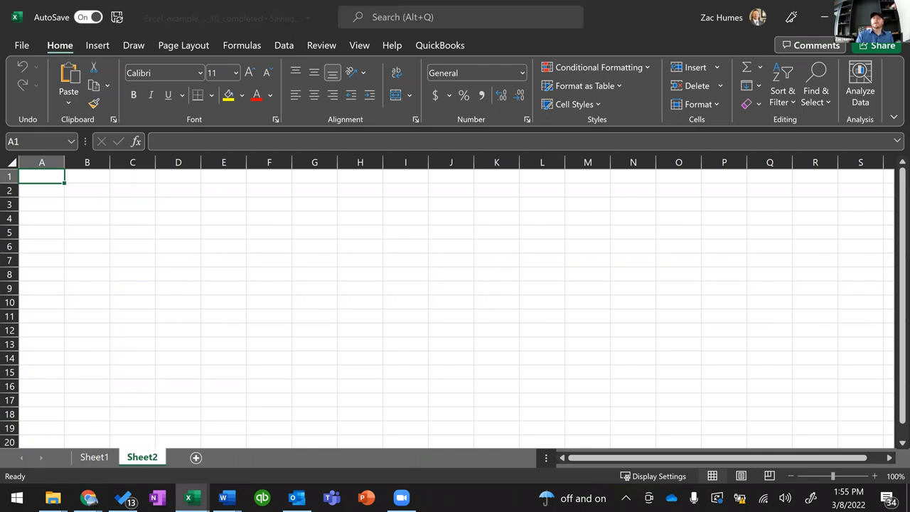
pyautogui.hotkey('alt', 'Tab')
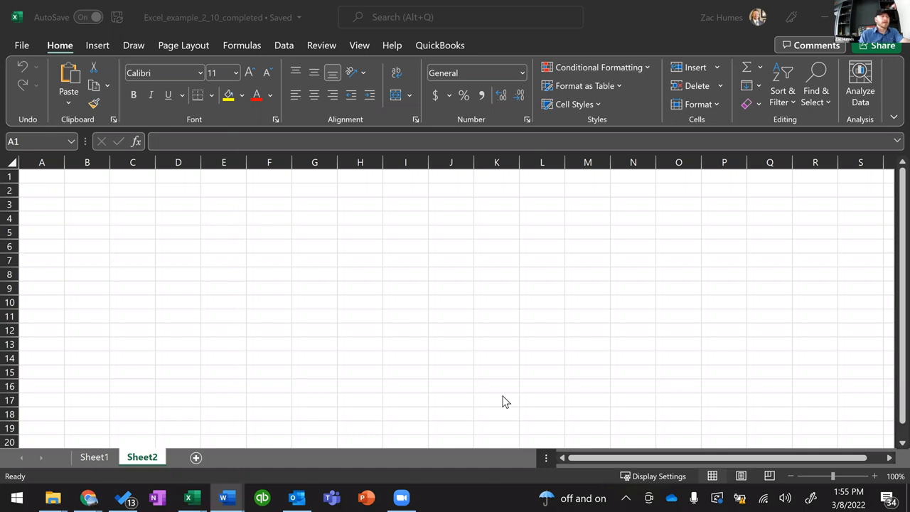
pyautogui.hotkey('alt', 'Tab')
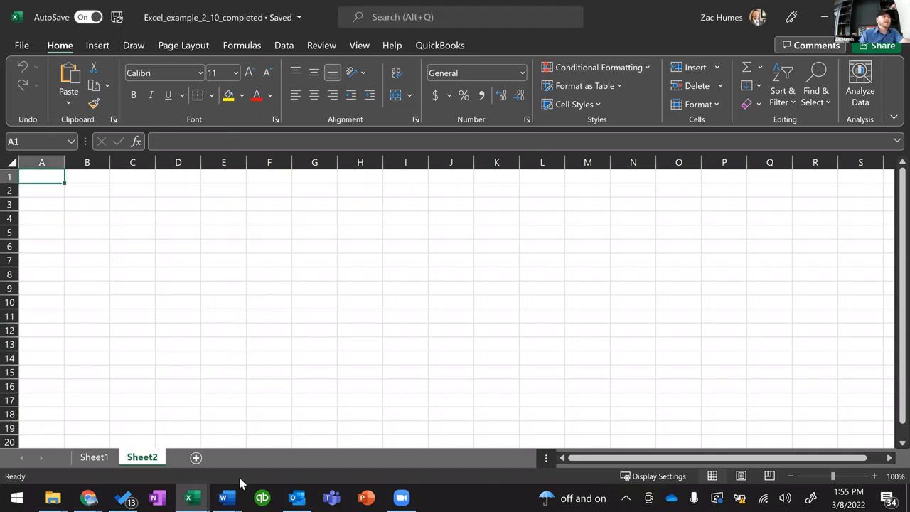
# Switch to the example_2_10_in_class Word document and copy Table 2.12's column headings and all data rows, leaving out the title row
pyautogui.click(219, 496)
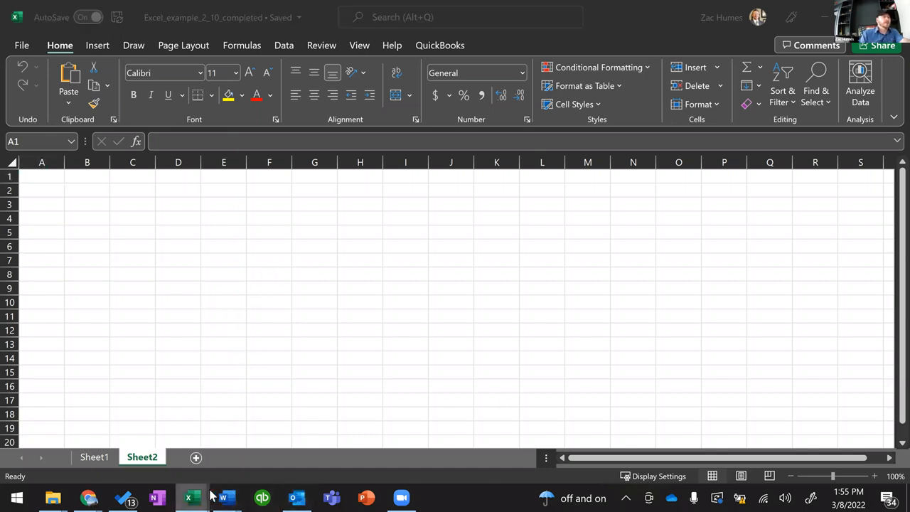
pyautogui.moveTo(221, 487)
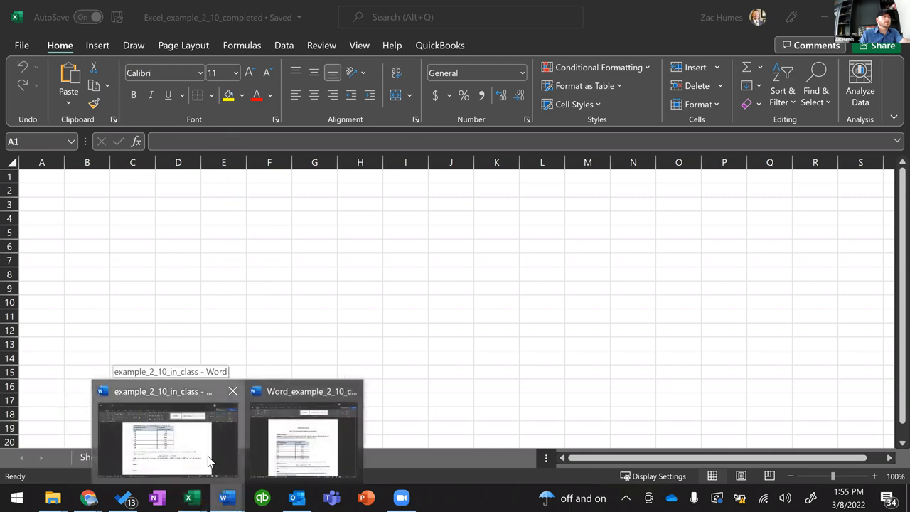
pyautogui.click(209, 461)
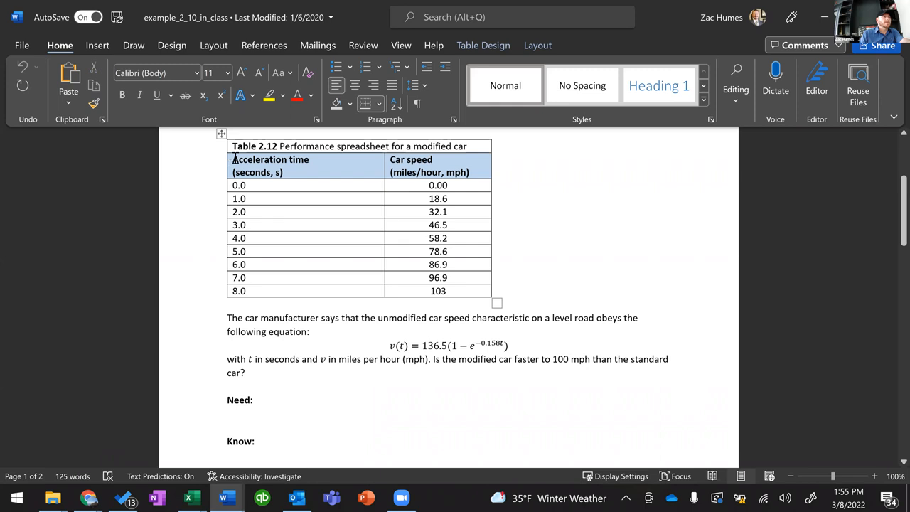
pyautogui.moveTo(237, 164); pyautogui.dragTo(453, 297)
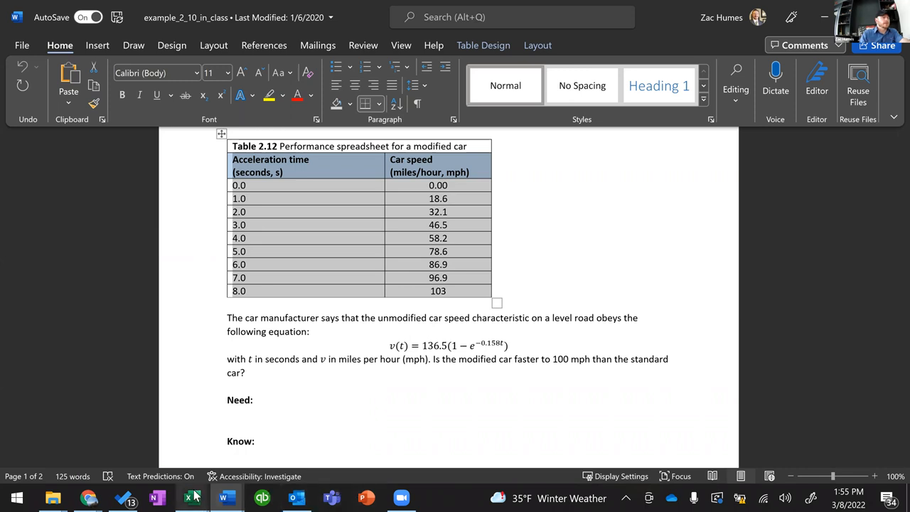
pyautogui.rightClick(315, 188)
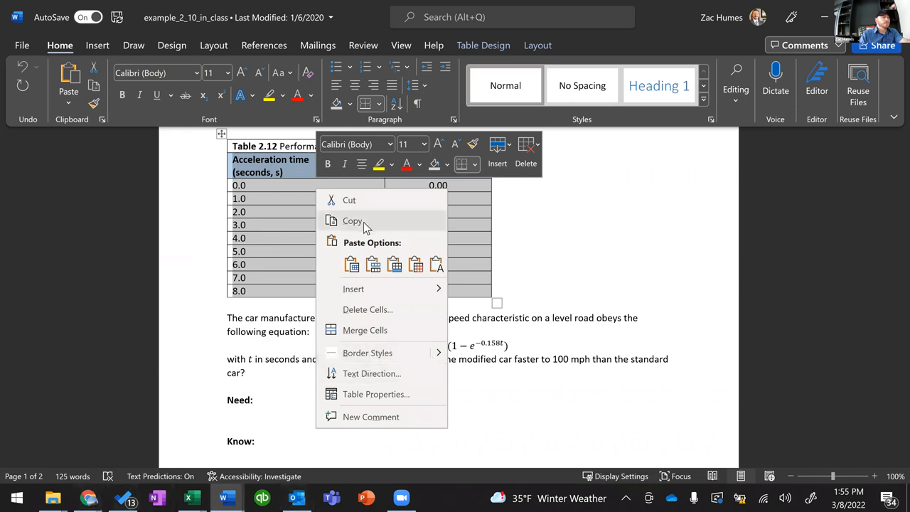
# Switch to the Excel_example_2_10_completed workbook and paste the copied table into Sheet2 starting at cell A1
pyautogui.click(189, 498)
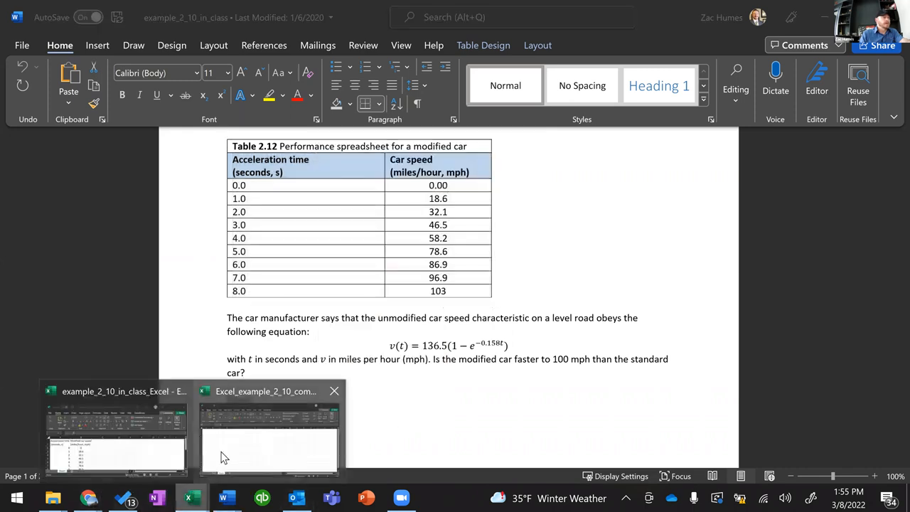
pyautogui.click(217, 459)
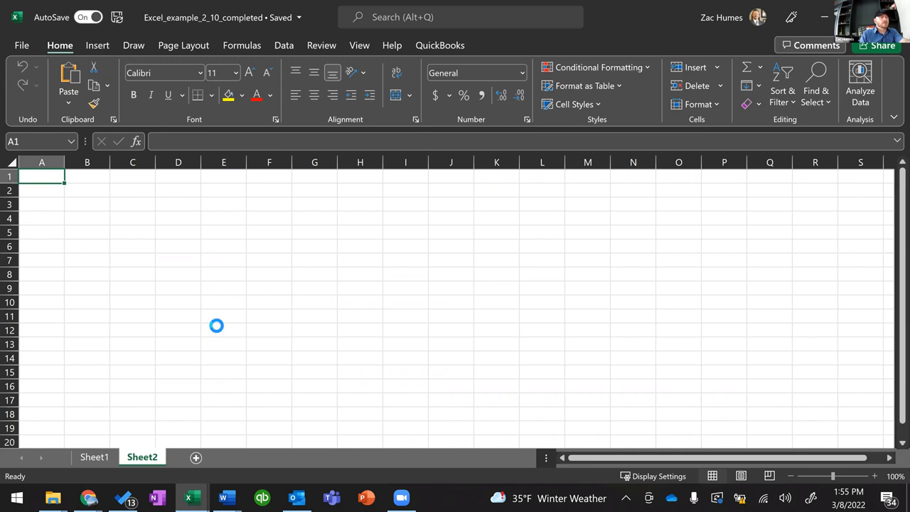
pyautogui.write('Acceleration time\tCar speed (seconds, s)\t(miles/hour, mph) 0\t0 1\t18.6 2\t32.1 3\t46.5 4\t58.2 5\t78.6 6\t86.9 7\t96.9 8\t103')
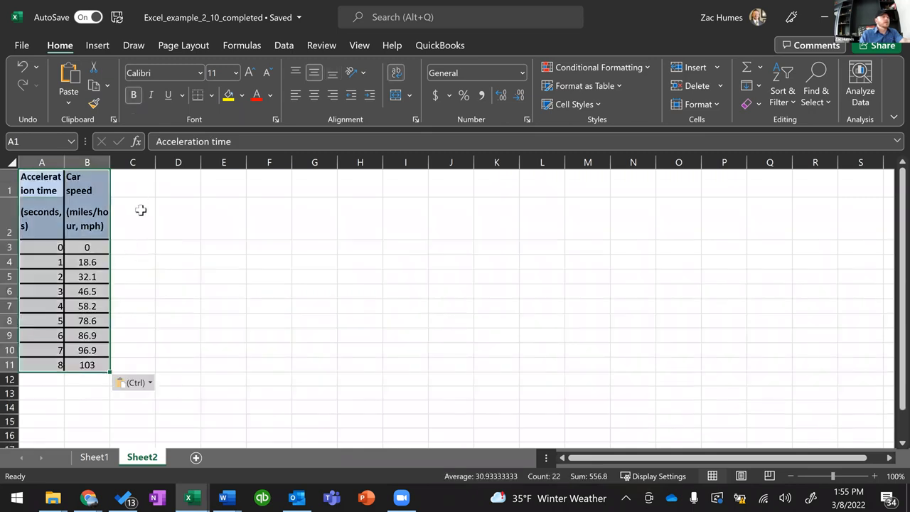
# Look through the Paste Special formats available at cell C2, from Picture to plain Text, without pasting anything
pyautogui.click(140, 209)
pyautogui.rightClick(143, 211)
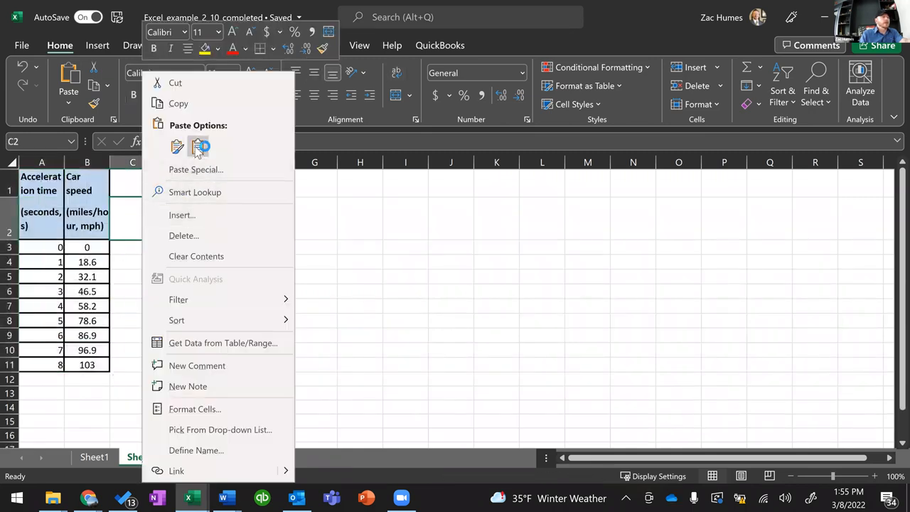
pyautogui.click(254, 173)
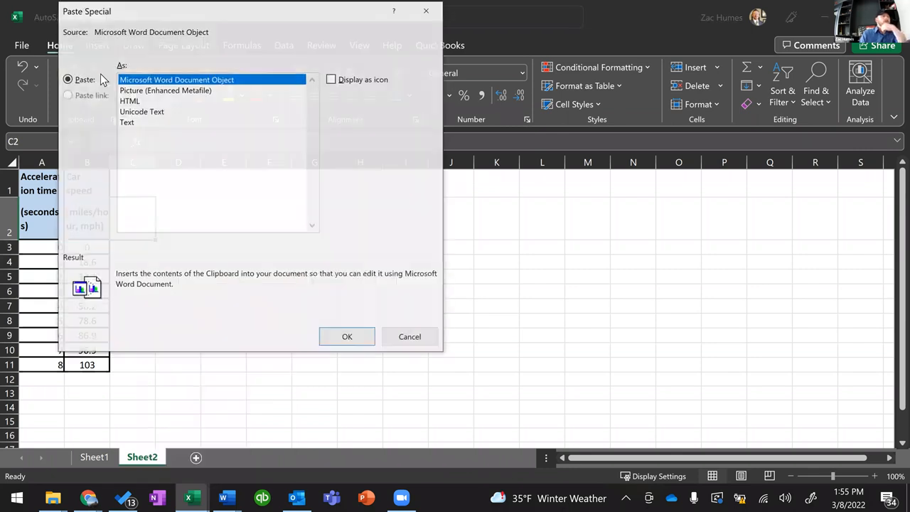
pyautogui.click(132, 89)
pyautogui.click(135, 100)
pyautogui.click(140, 111)
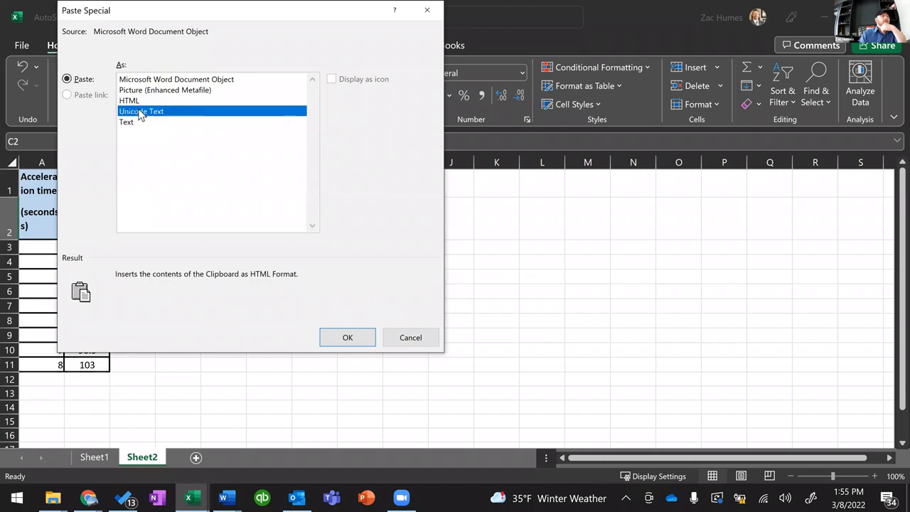
pyautogui.click(132, 123)
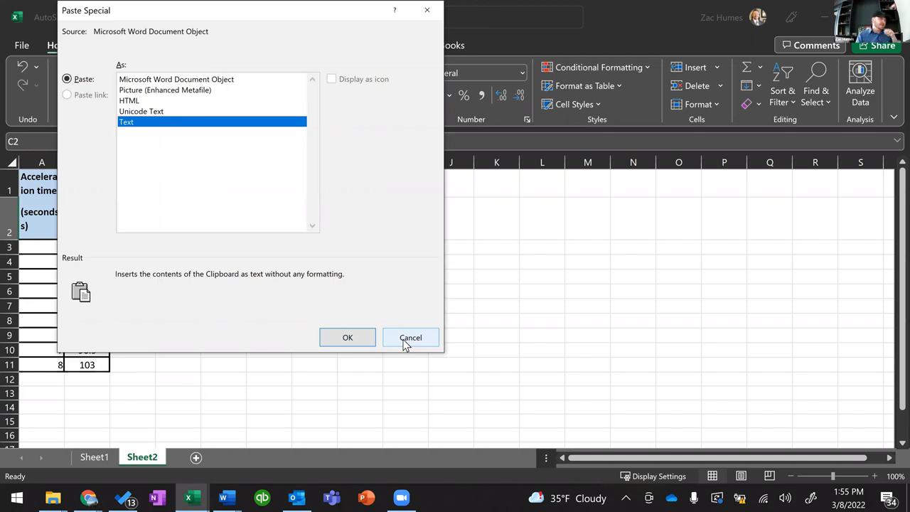
pyautogui.click(407, 340)
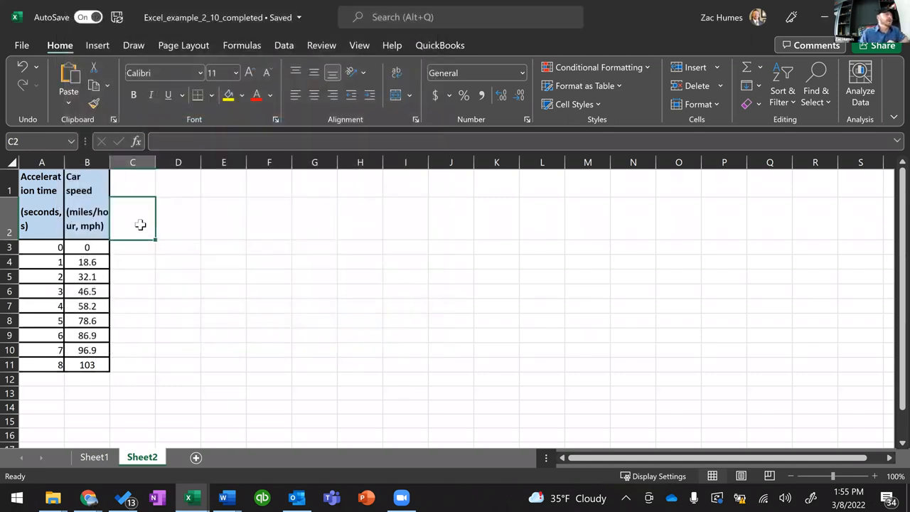
# Widen columns A and B equally so each heading and unit label fits on one line
pyautogui.click(276, 265)
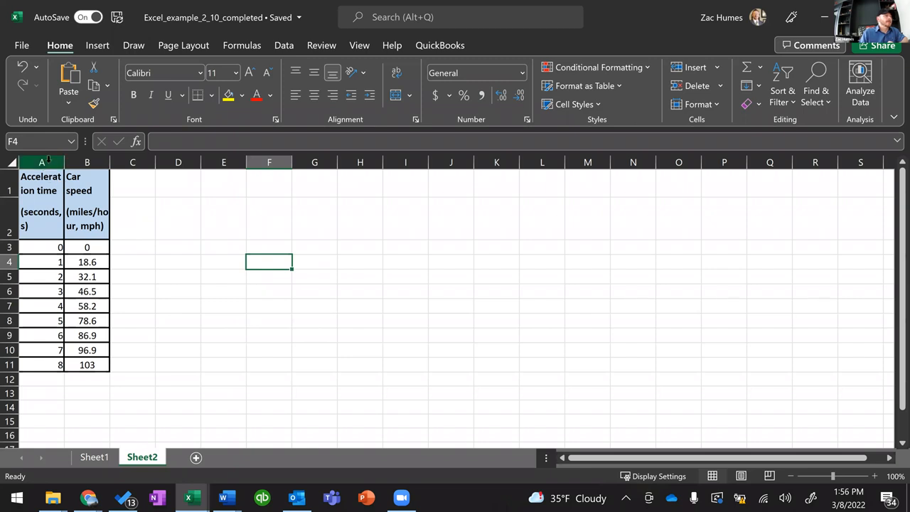
pyautogui.moveTo(48, 158); pyautogui.dragTo(143, 164)
pyautogui.click(386, 229)
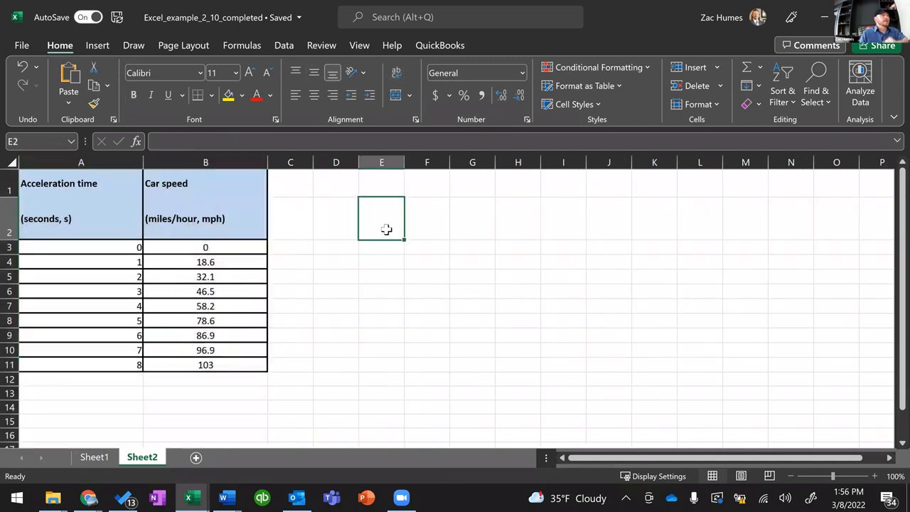
# Compare the column headings in cells A1 and A2 with the corresponding header cell of the Word table
pyautogui.click(79, 209)
pyautogui.click(84, 188)
pyautogui.click(94, 215)
pyautogui.click(86, 185)
pyautogui.click(86, 209)
pyautogui.click(104, 180)
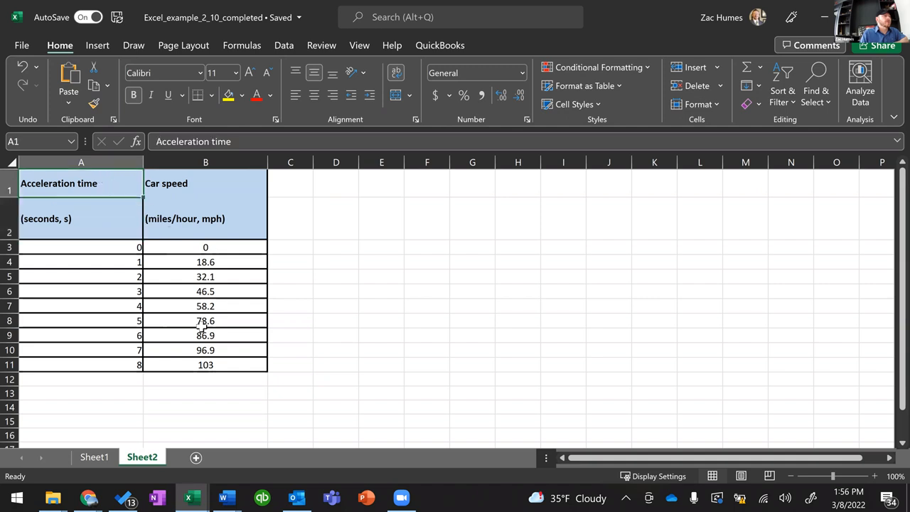
pyautogui.click(224, 497)
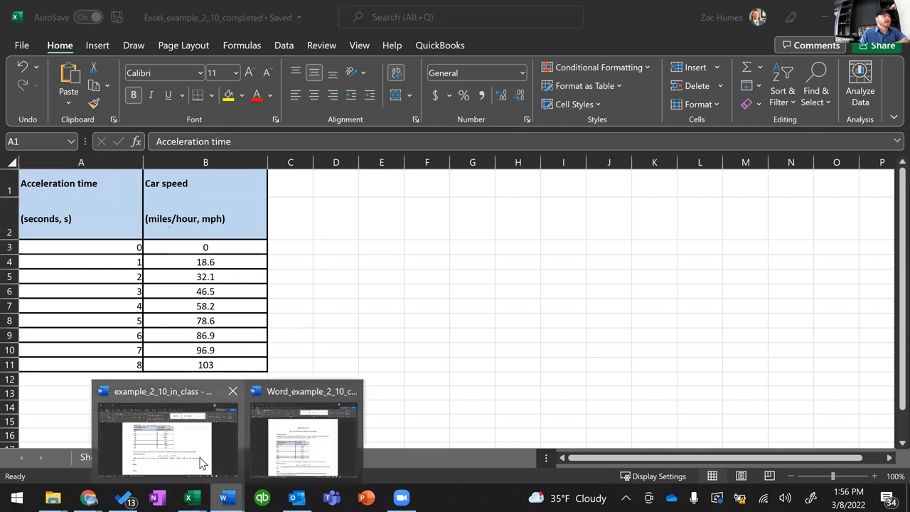
pyautogui.click(196, 464)
pyautogui.moveTo(302, 172); pyautogui.dragTo(240, 166)
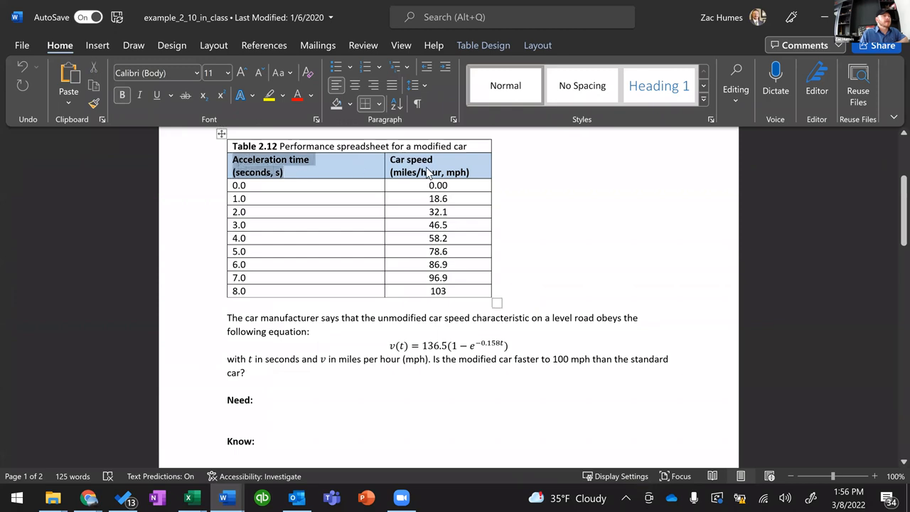
pyautogui.click(661, 274)
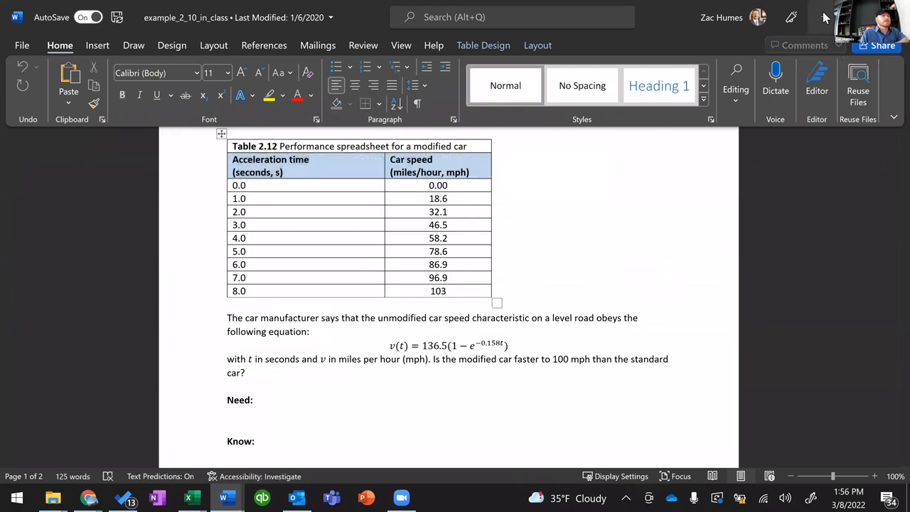
# Switch back to the Excel workbook and copy the B1 heading text in front of the B2 unit, making "Car speed (miles/hour, mph)"
pyautogui.hotkey('alt', 'Tab')
pyautogui.moveTo(195, 185); pyautogui.dragTo(190, 215)
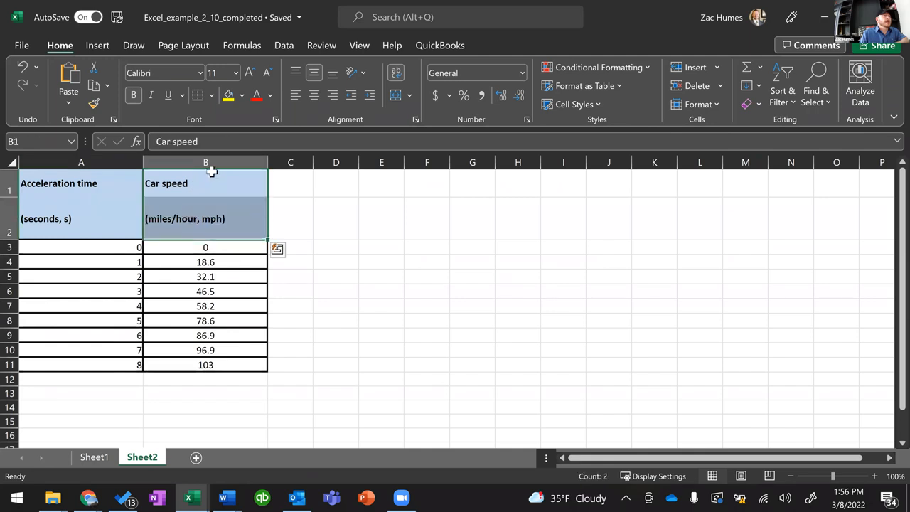
pyautogui.click(204, 183)
pyautogui.doubleClick(203, 184)
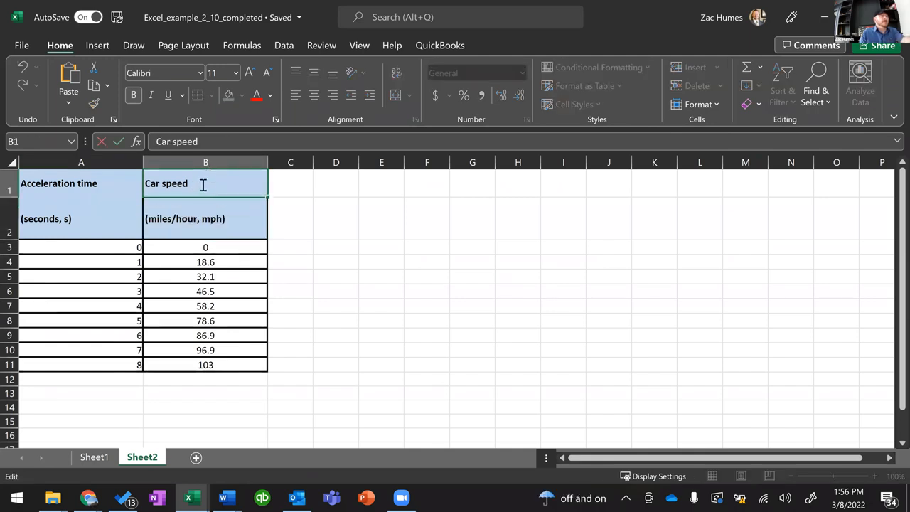
pyautogui.hotkey('ctrl', 'a')
pyautogui.hotkey('ctrl', 'c')
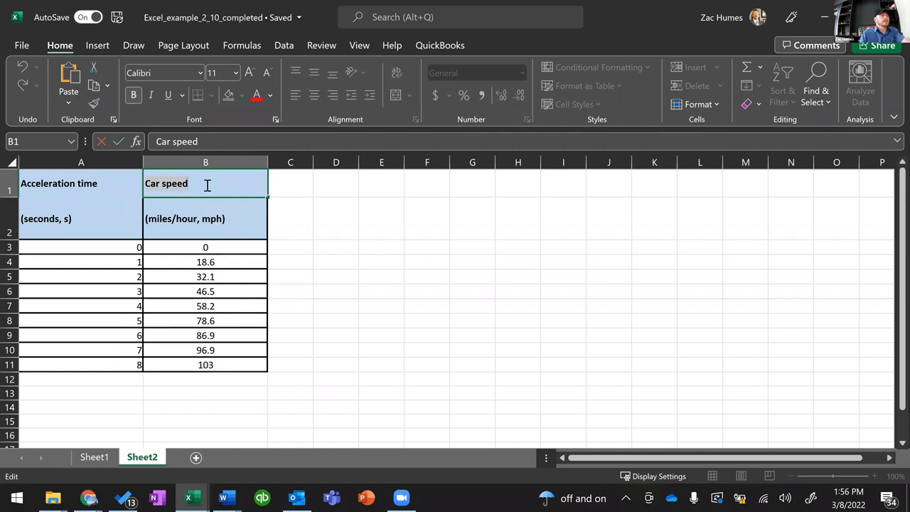
pyautogui.click(150, 209)
pyautogui.doubleClick(150, 204)
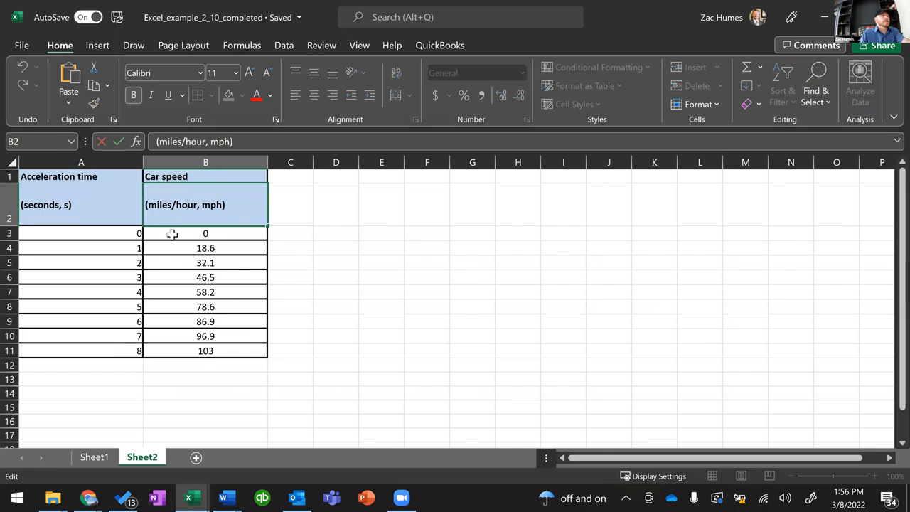
pyautogui.hotkey('ctrl', 'v')
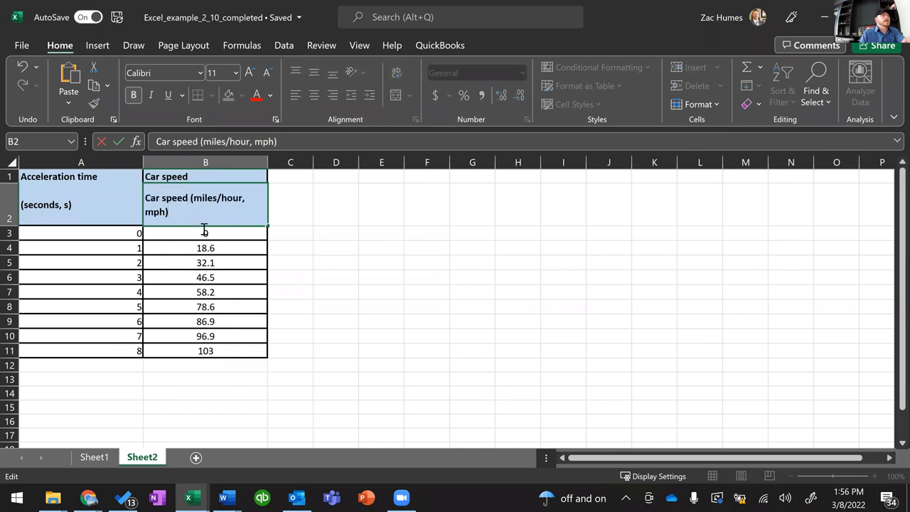
pyautogui.click(327, 208)
pyautogui.click(205, 177)
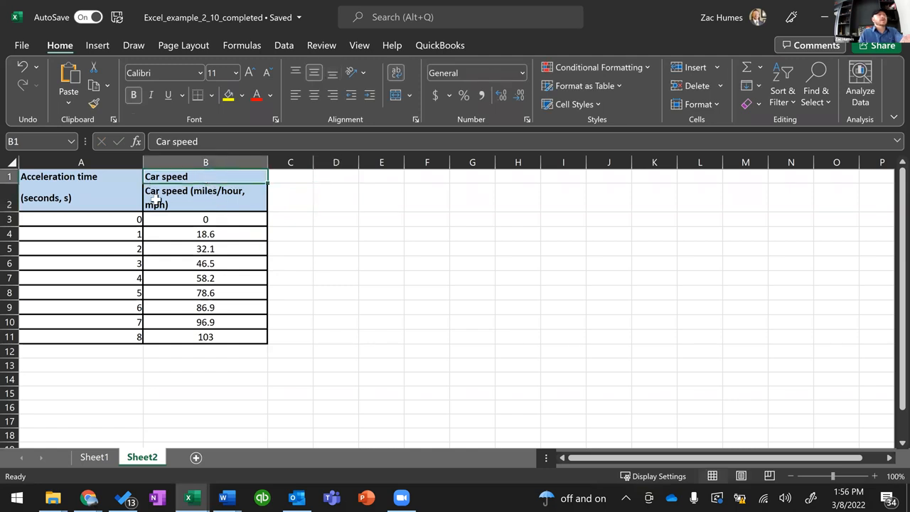
# Copy the A1 heading text in front of the unit in A2, making "Acceleration time (seconds, s)"
pyautogui.doubleClick(108, 180)
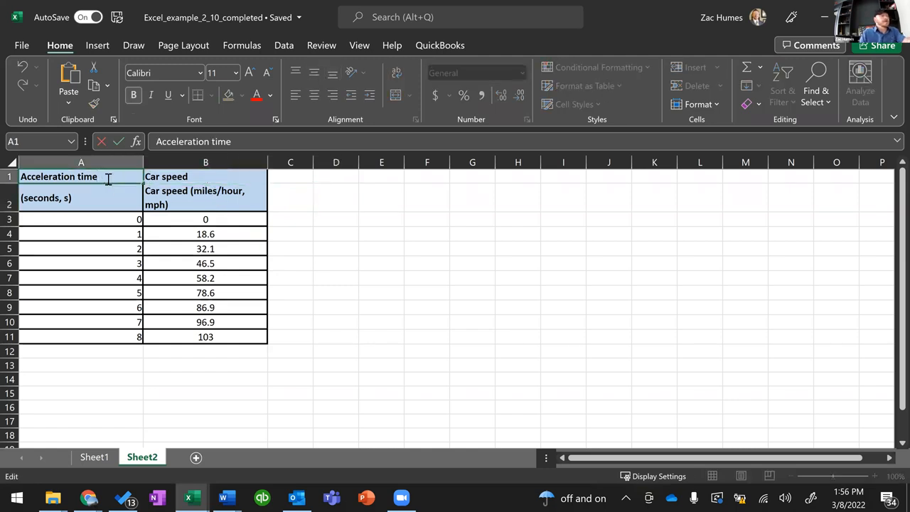
pyautogui.hotkey('ctrl', 'a')
pyautogui.hotkey('ctrl', 'c')
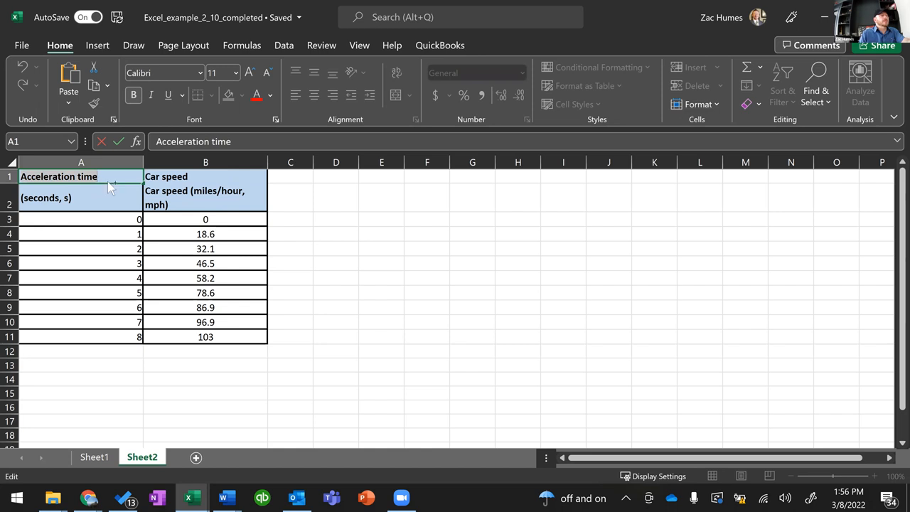
pyautogui.click(84, 201)
pyautogui.doubleClick(24, 199)
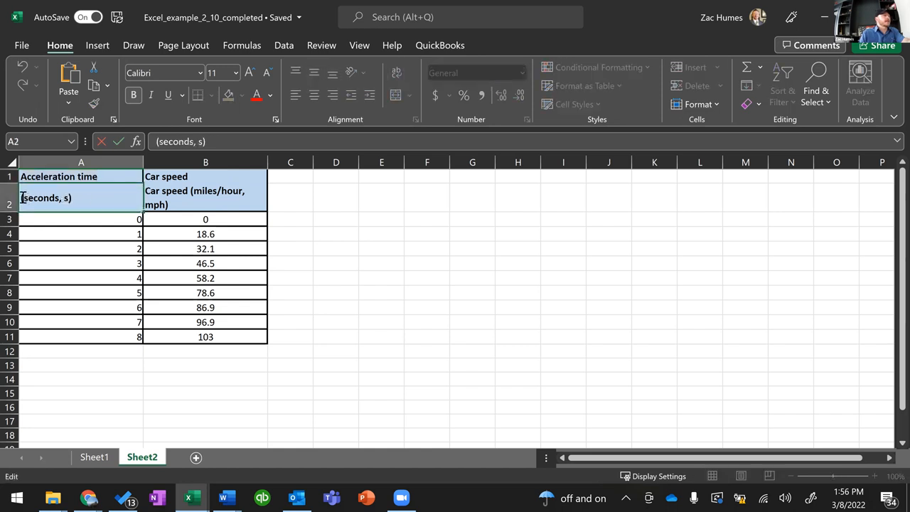
pyautogui.hotkey('ctrl', 'v')
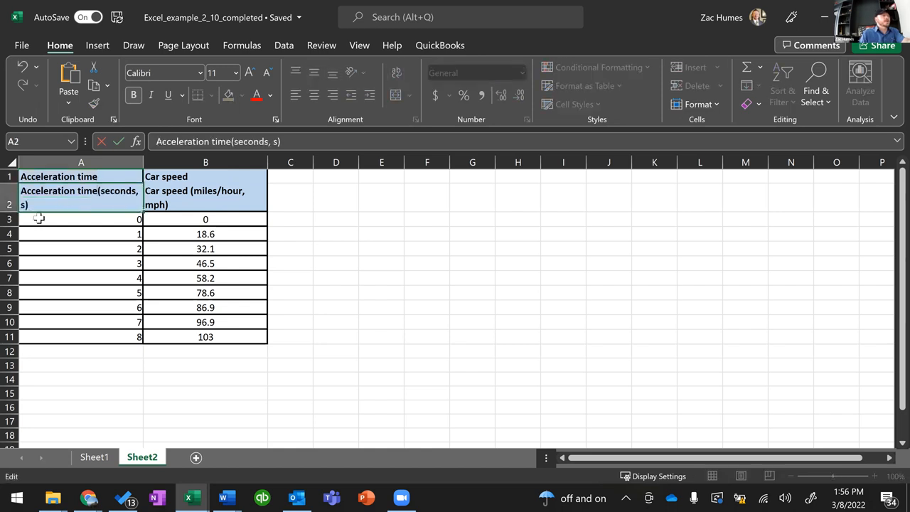
pyautogui.click(359, 246)
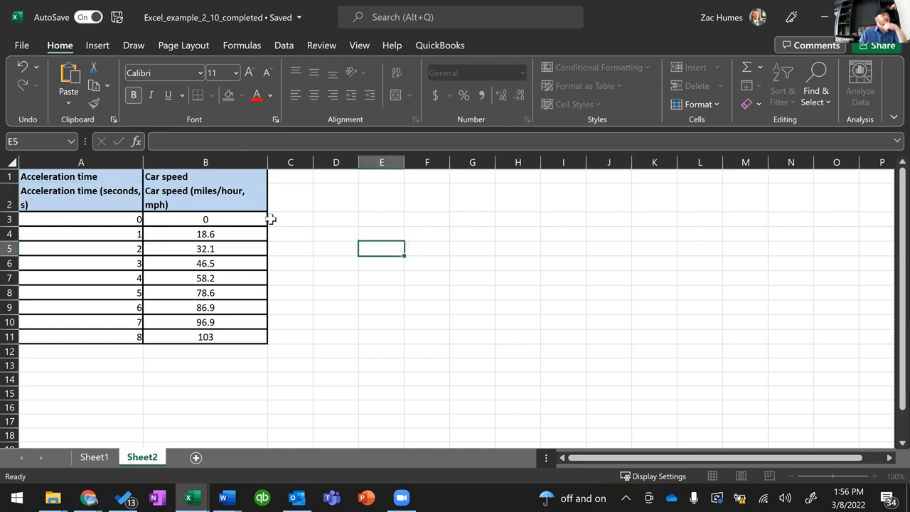
# Delete row 1, which holds the redundant headings without units
pyautogui.rightClick(19, 178)
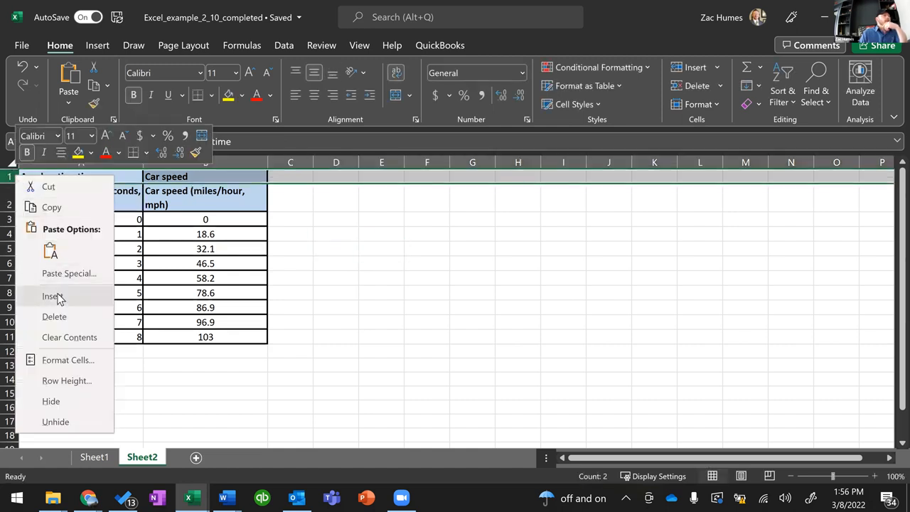
pyautogui.click(55, 317)
pyautogui.click(425, 223)
# Center the headings in A1:B1 horizontally and keep text wrapping turned on
pyautogui.moveTo(198, 187); pyautogui.dragTo(75, 183)
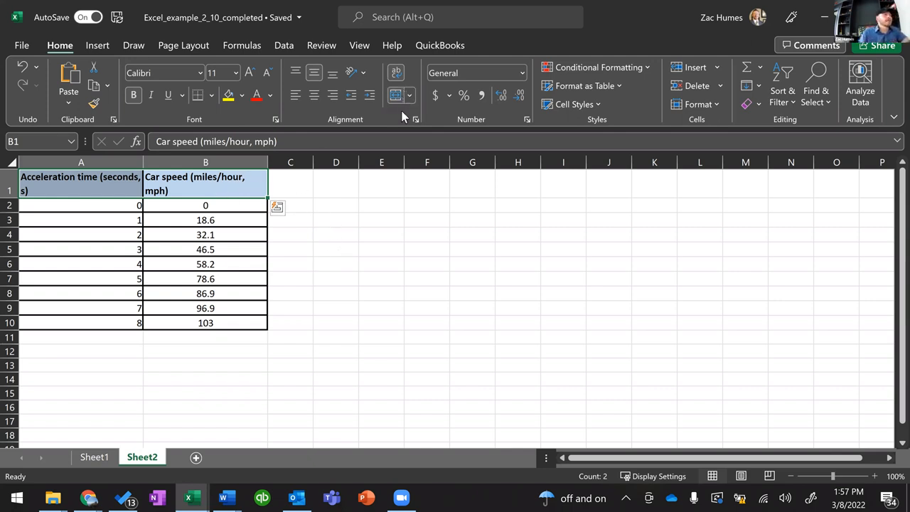
pyautogui.click(397, 77)
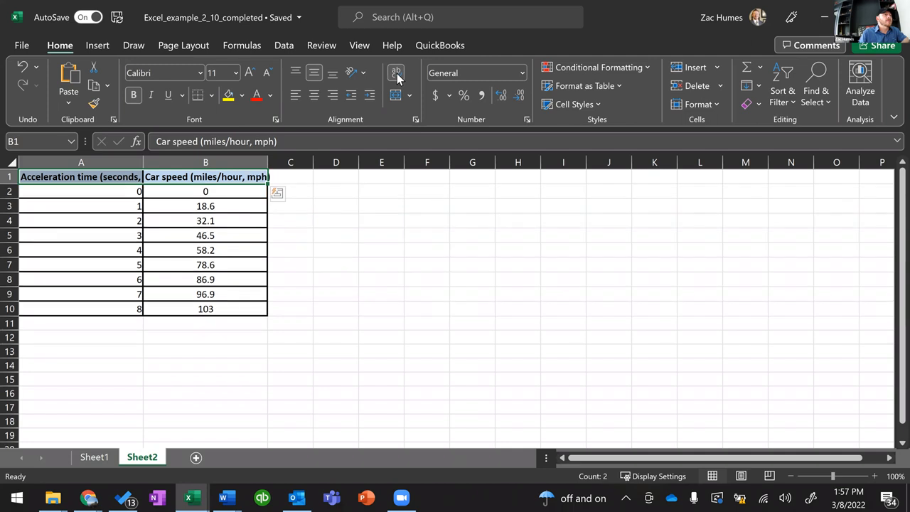
pyautogui.click(397, 77)
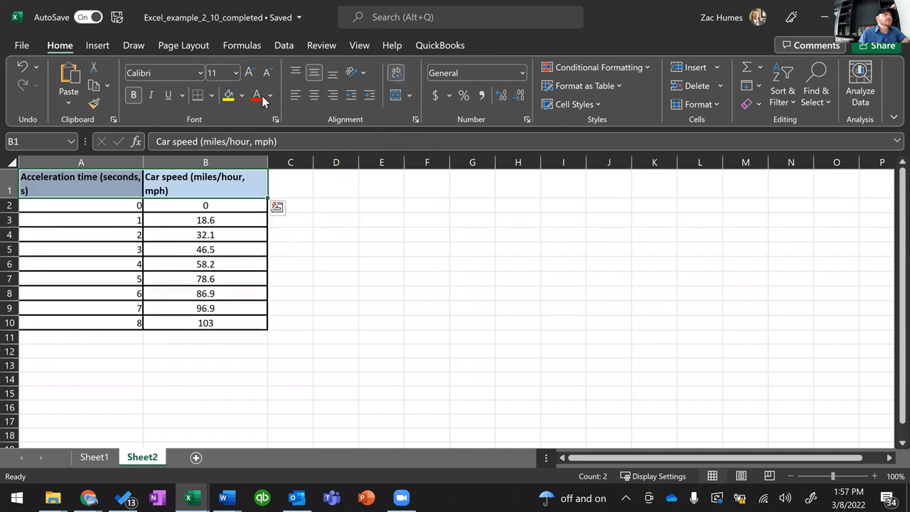
pyautogui.click(313, 96)
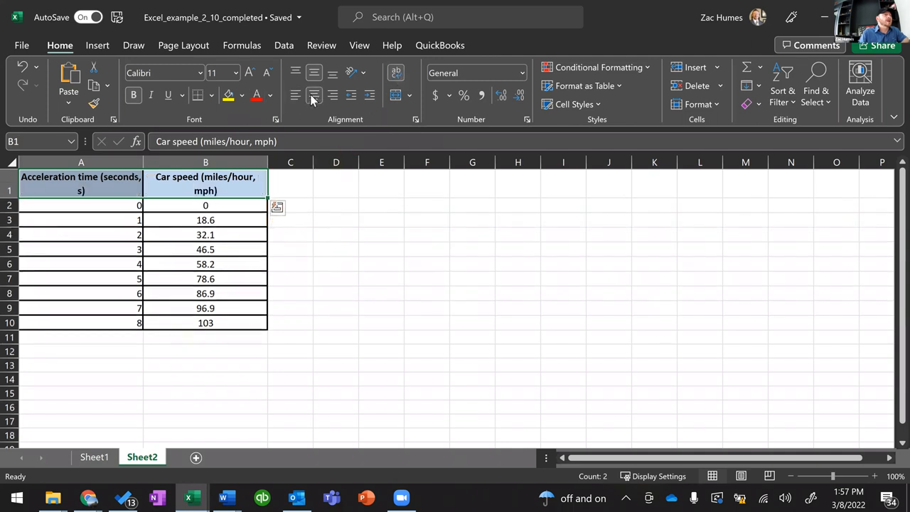
pyautogui.click(342, 190)
# Narrow columns A and B equally and center the acceleration times in A2:A10
pyautogui.moveTo(237, 155); pyautogui.dragTo(96, 159)
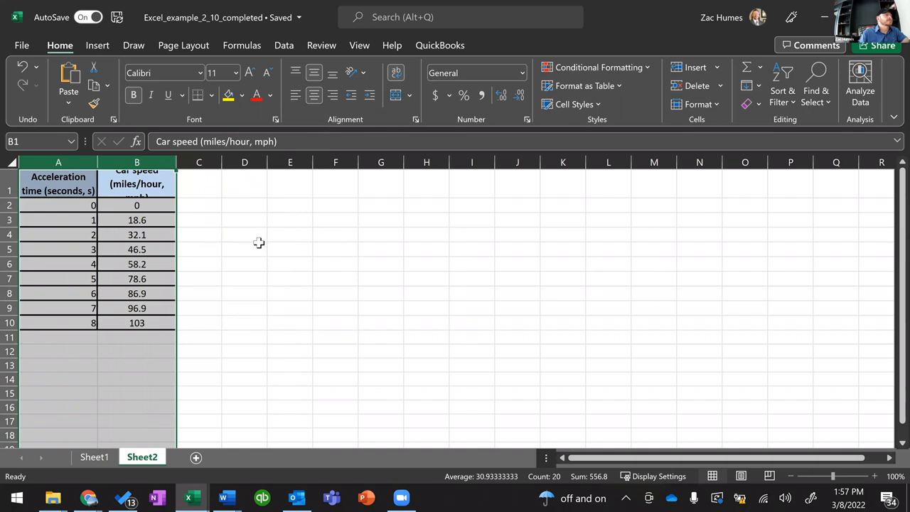
pyautogui.click(257, 248)
pyautogui.moveTo(76, 205); pyautogui.dragTo(82, 321)
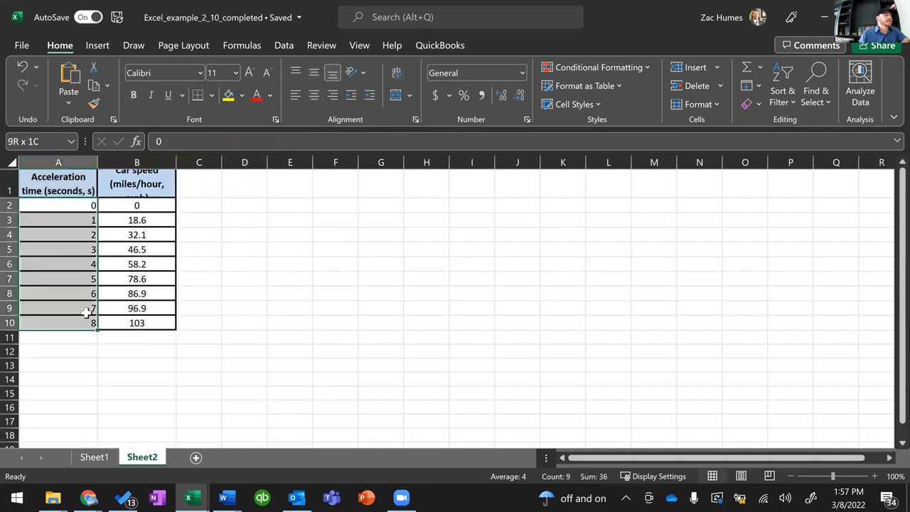
pyautogui.click(314, 94)
pyautogui.click(293, 268)
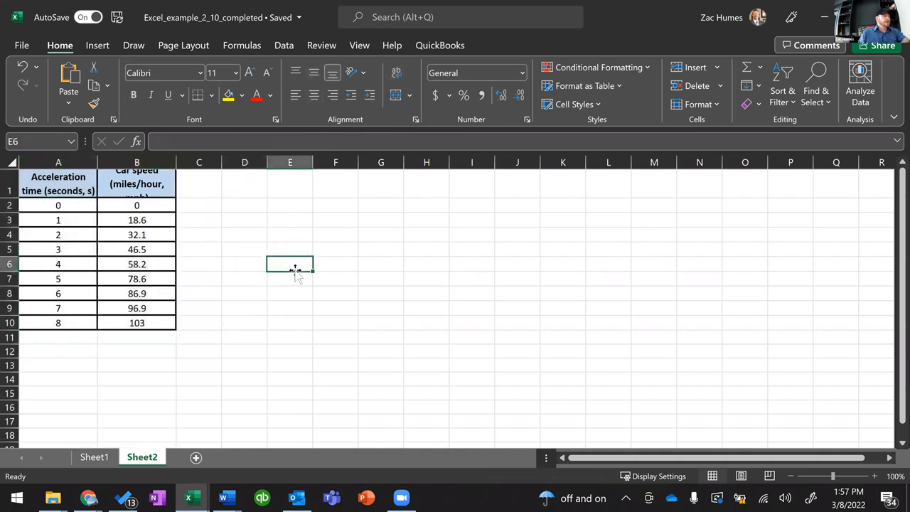
# Format the acceleration times in A2:A10 to one decimal place
pyautogui.moveTo(93, 206); pyautogui.dragTo(81, 323)
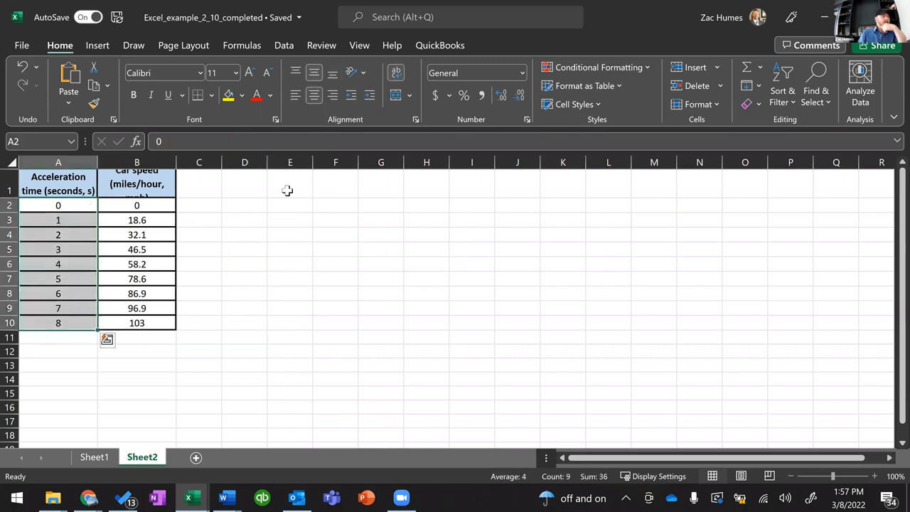
pyautogui.click(502, 96)
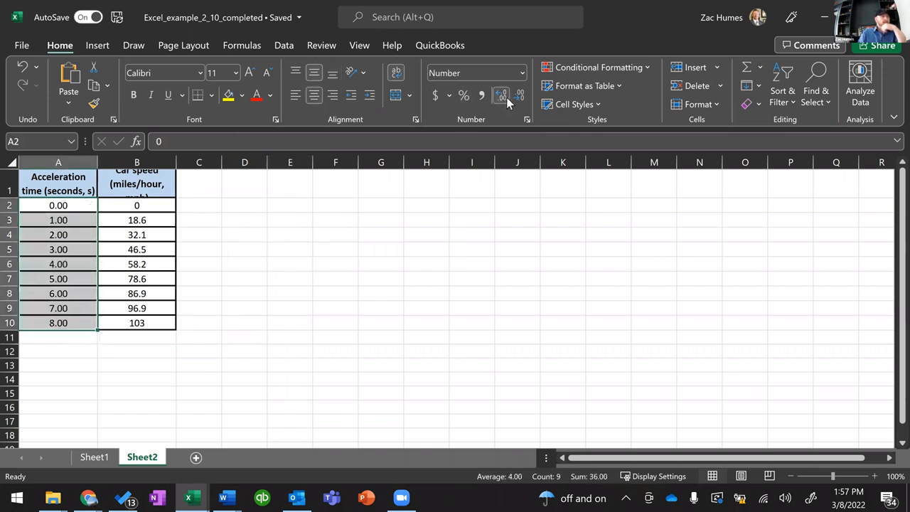
pyautogui.click(516, 100)
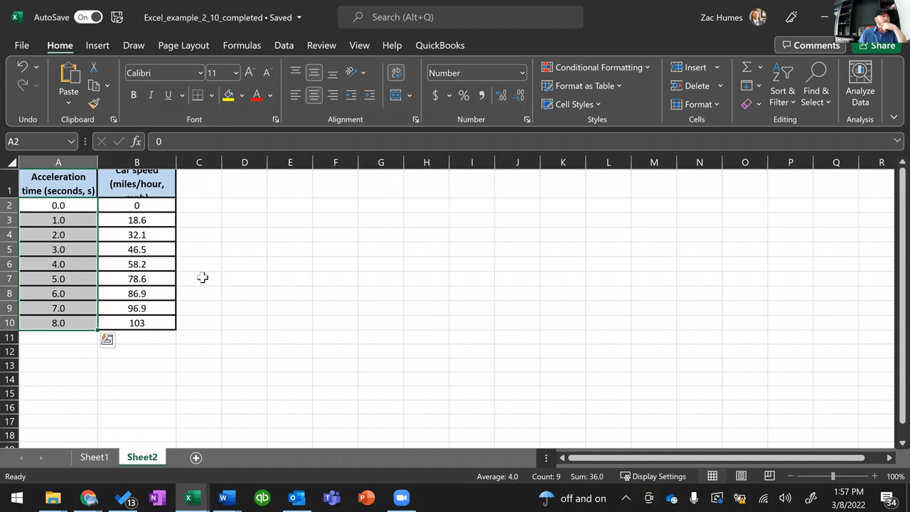
# Format the car speeds in B2:B10 to one decimal place
pyautogui.moveTo(159, 207); pyautogui.dragTo(161, 324)
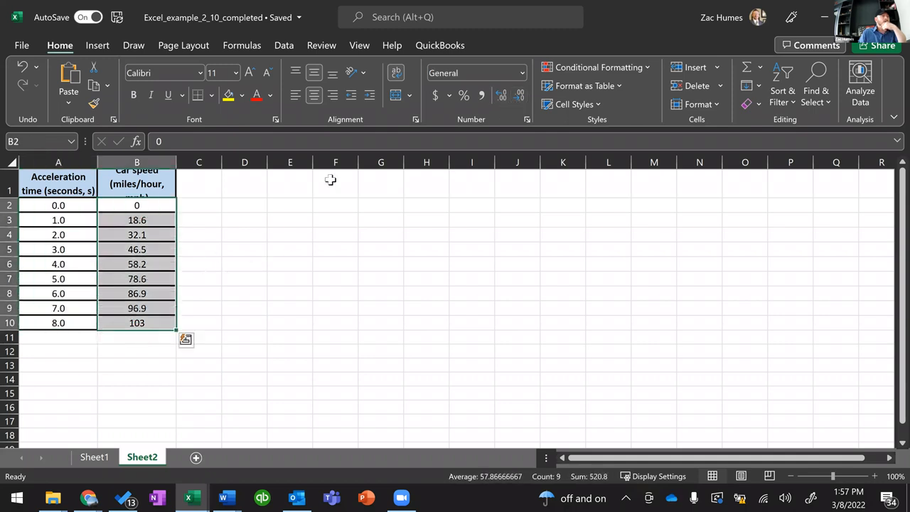
pyautogui.click(501, 96)
pyautogui.click(519, 96)
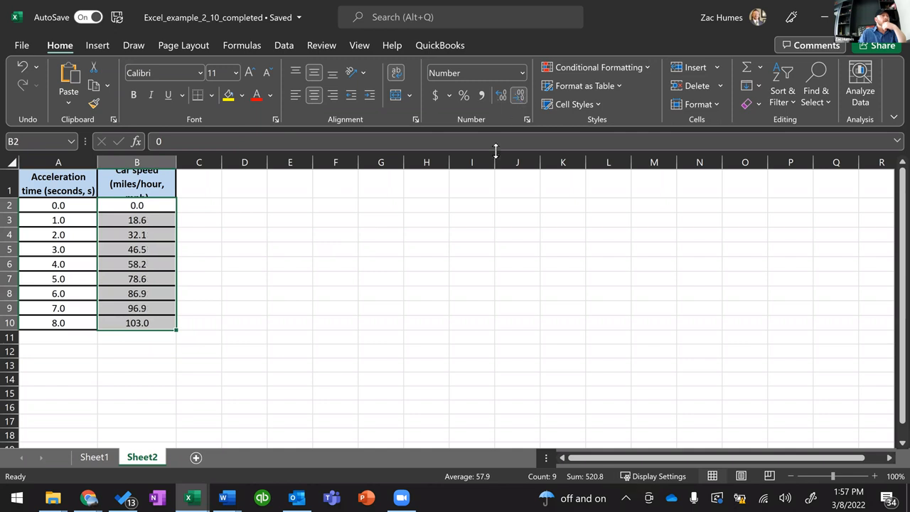
pyautogui.click(502, 96)
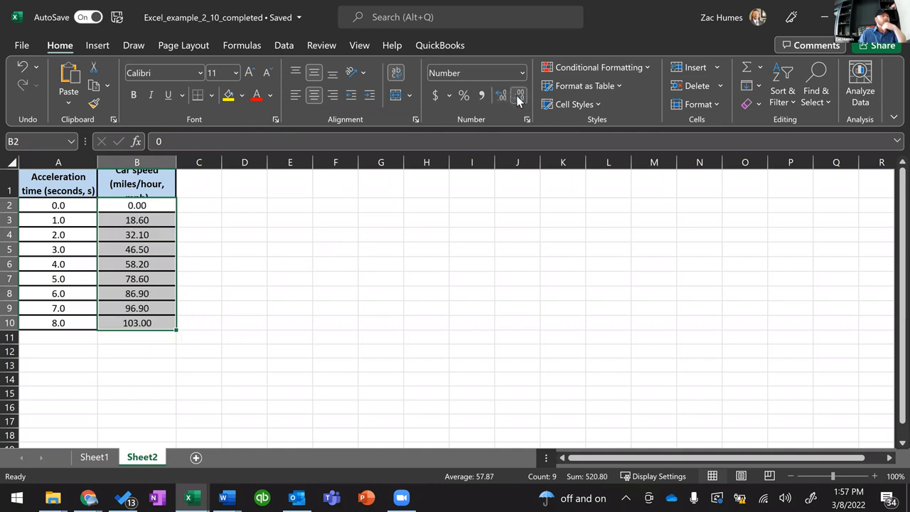
pyautogui.click(519, 96)
pyautogui.click(261, 310)
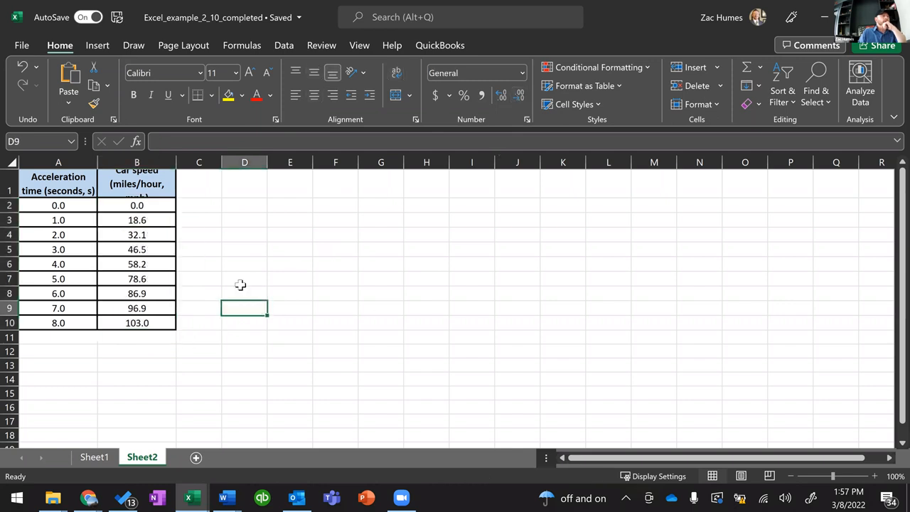
# Increase the height of row 1 and widen column B slightly so the car speed heading fits on two lines
pyautogui.moveTo(9, 198); pyautogui.dragTo(10, 209)
pyautogui.click(208, 193)
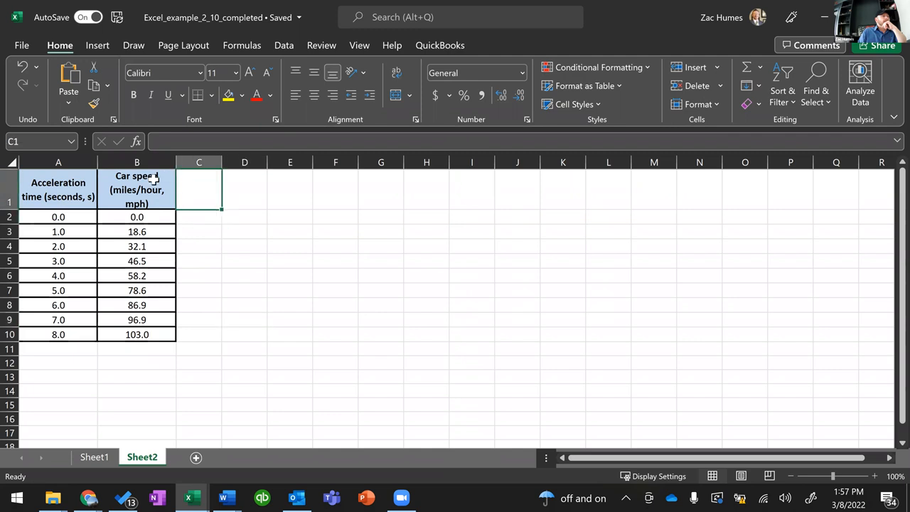
pyautogui.click(160, 183)
pyautogui.moveTo(176, 162); pyautogui.dragTo(185, 163)
pyautogui.click(313, 262)
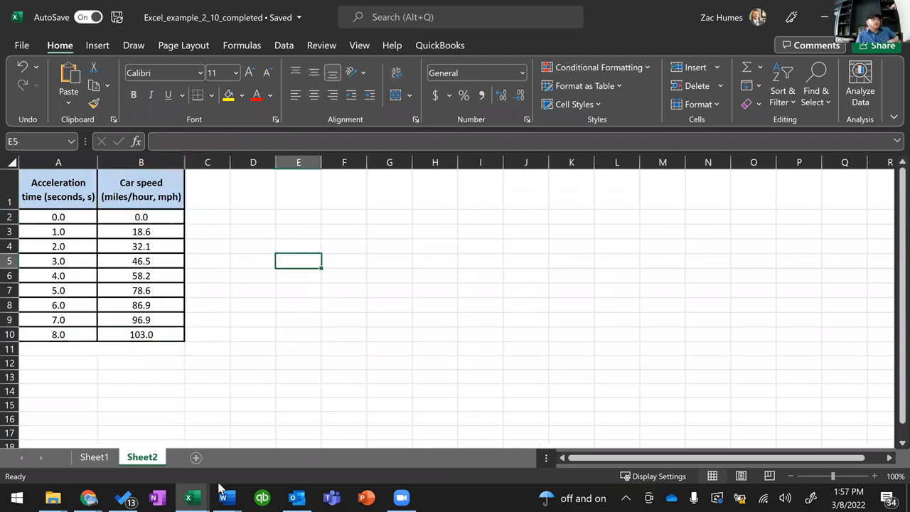
# Switch to the example_2_10_in_class Word document, examine the unmodified car's speed equation, and return to the Excel workbook
pyautogui.moveTo(232, 496)
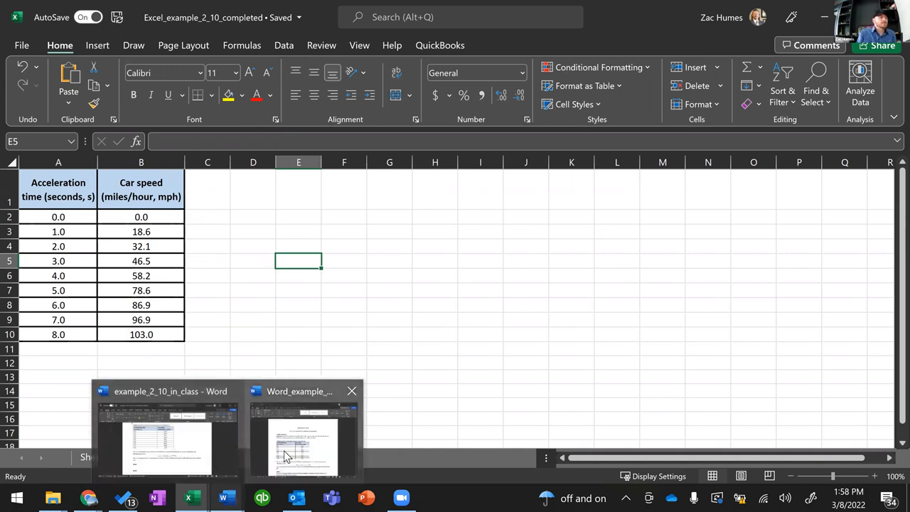
pyautogui.click(190, 444)
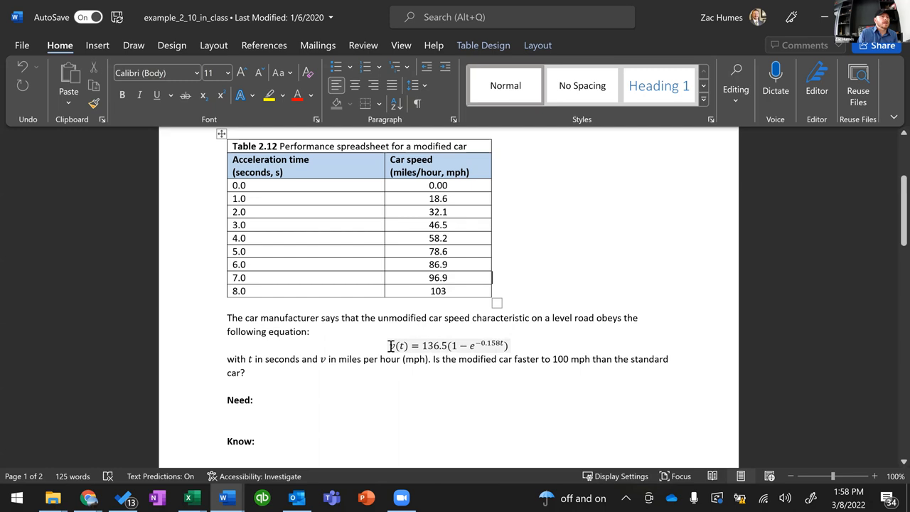
pyautogui.moveTo(395, 347); pyautogui.dragTo(522, 350)
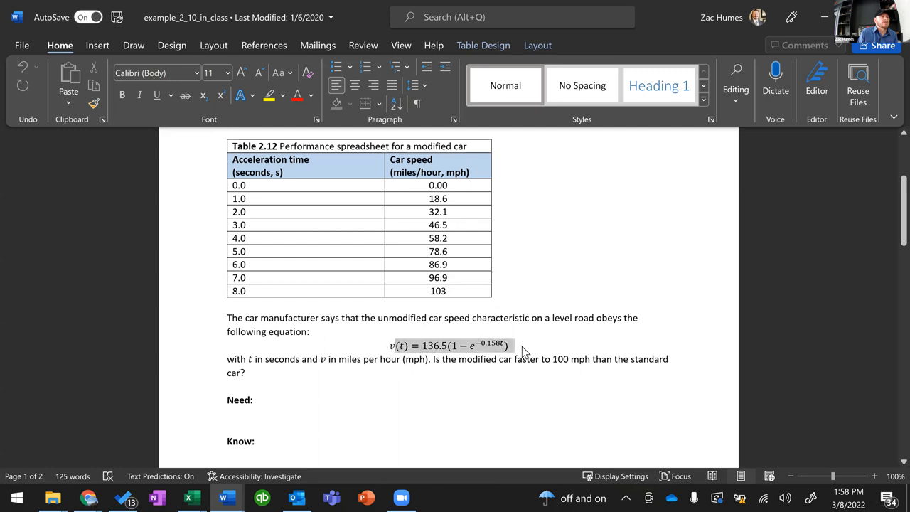
pyautogui.click(531, 334)
pyautogui.click(825, 17)
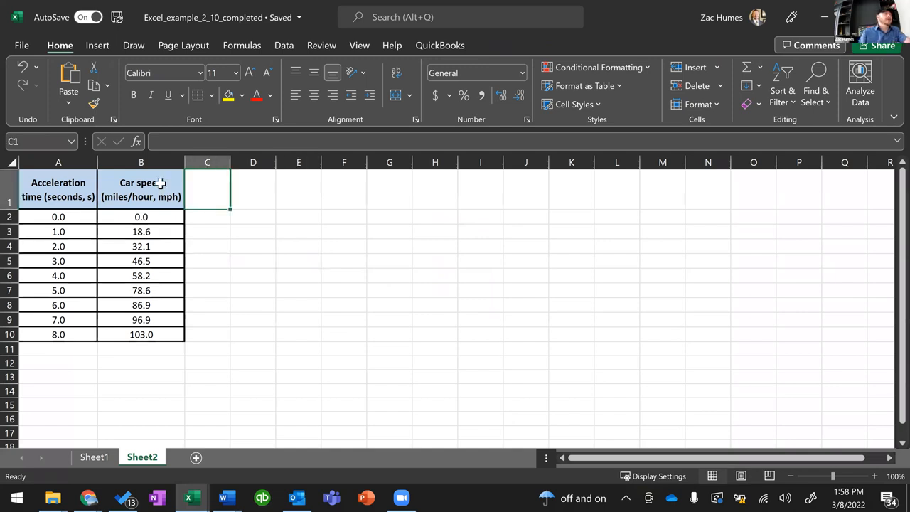
# Change the heading in B1 to "Modified Car speed (miles/hour, mph)"
pyautogui.click(159, 184)
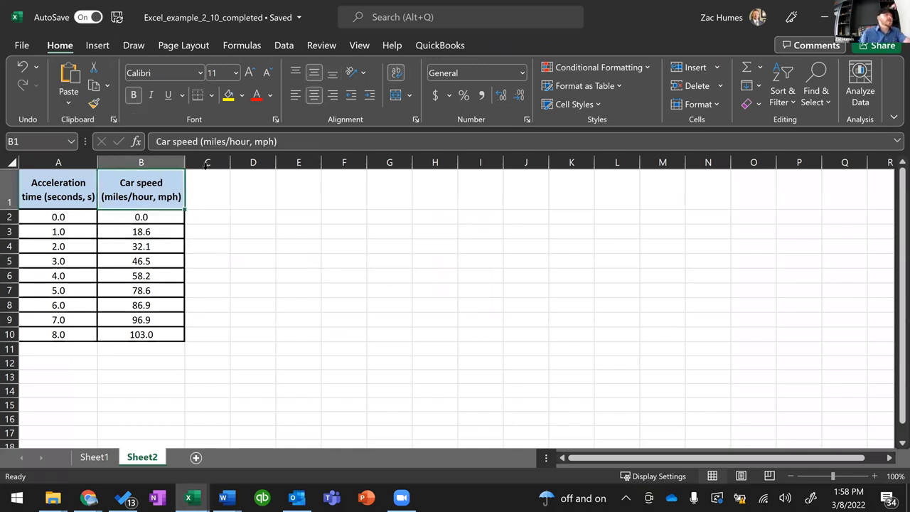
pyautogui.click(156, 141)
pyautogui.write('Modified')
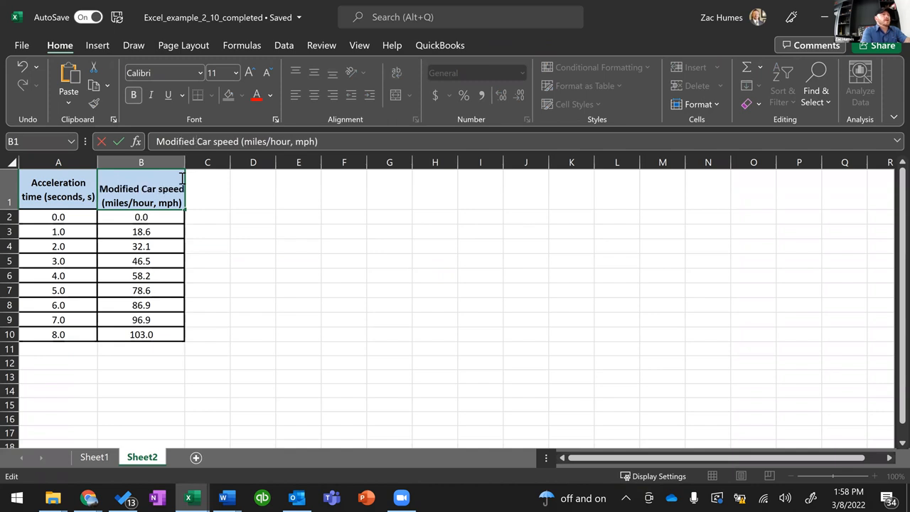
pyautogui.click(182, 178)
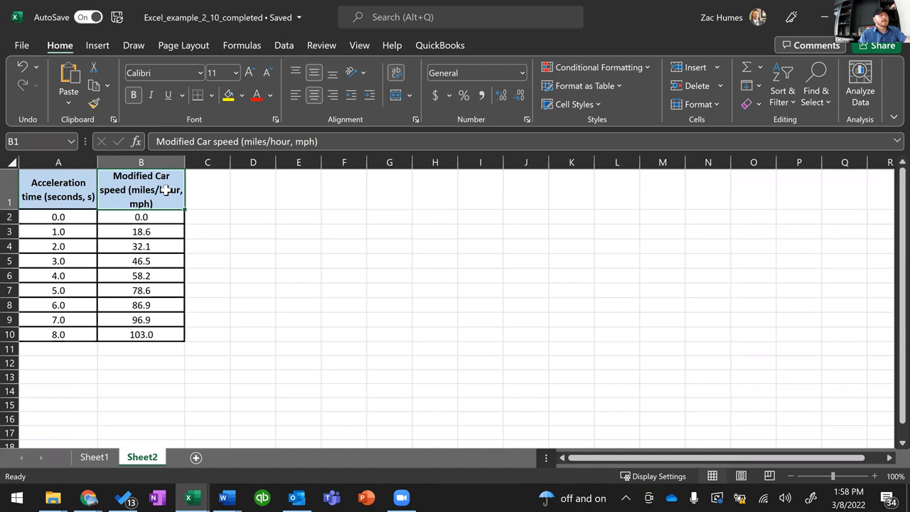
# Copy the modified car speed heading from B1 into C1 and widen column C to fit it
pyautogui.hotkey('ctrl', 'c')
pyautogui.click(202, 185)
pyautogui.hotkey('ctrl', 'v')
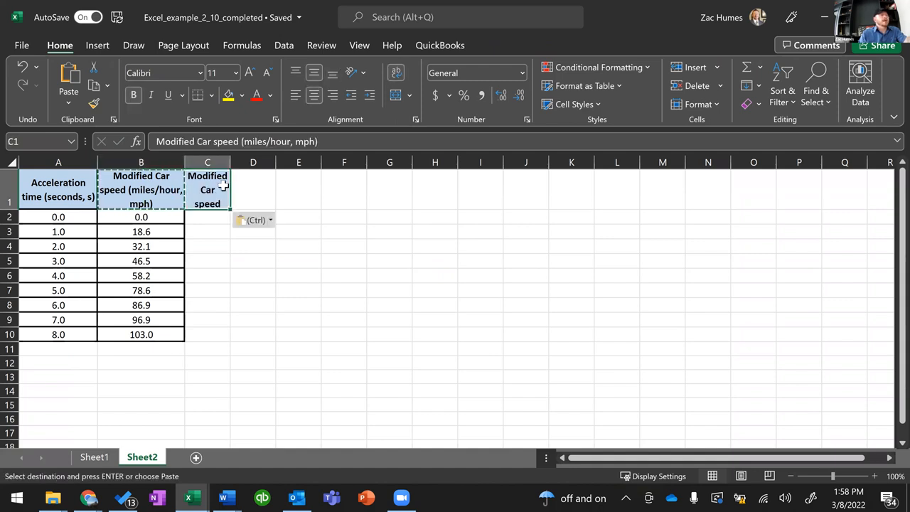
pyautogui.doubleClick(231, 163)
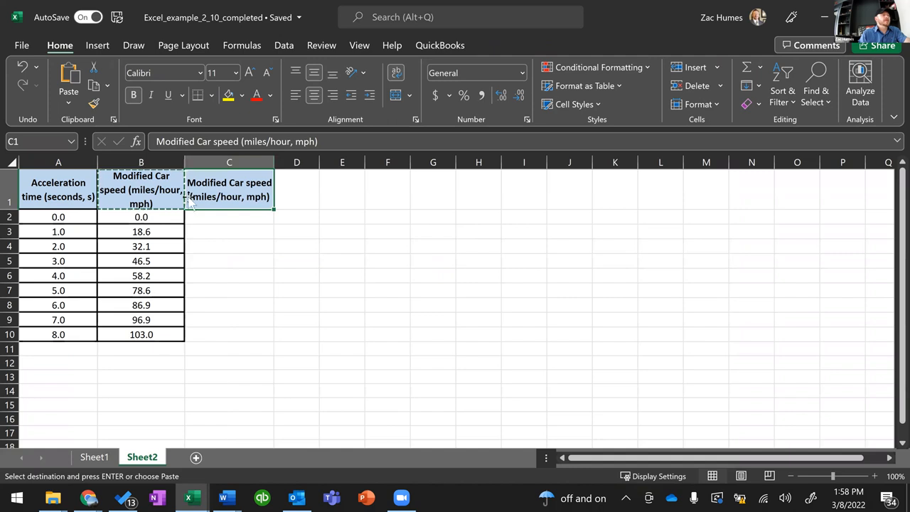
# Change the heading in C1 to "Unmodified Car speed (miles/hour, mph)"
pyautogui.click(256, 223)
pyautogui.doubleClick(240, 194)
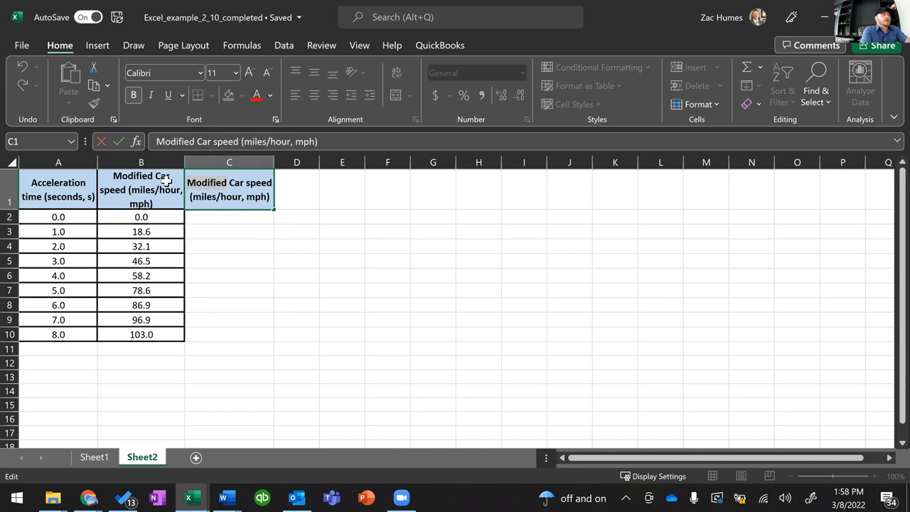
pyautogui.write('Un')
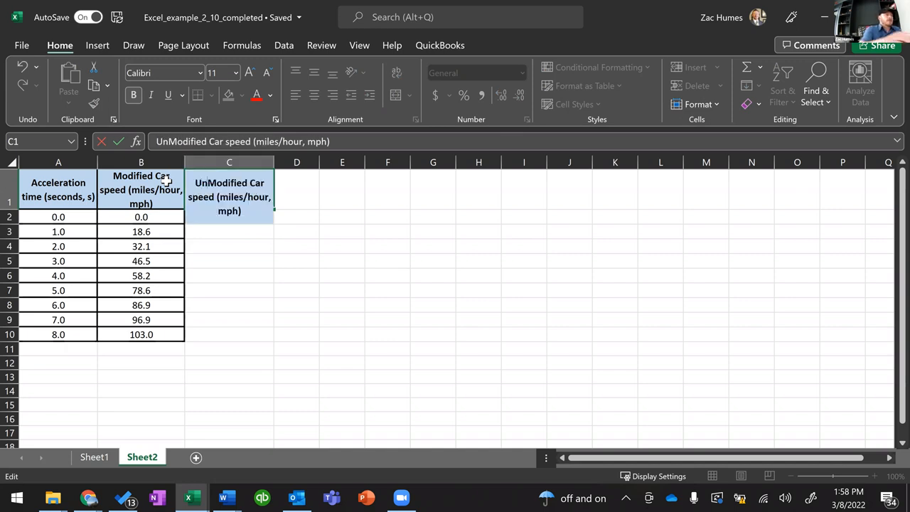
pyautogui.press('Delete')
pyautogui.write(',')
pyautogui.press('BackSpace')
pyautogui.press('BackSpace')
pyautogui.write('m')
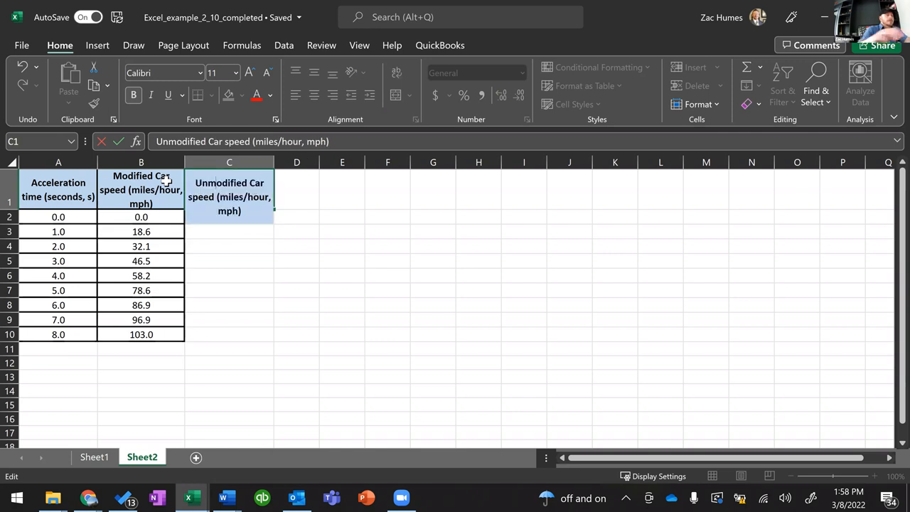
pyautogui.click(223, 273)
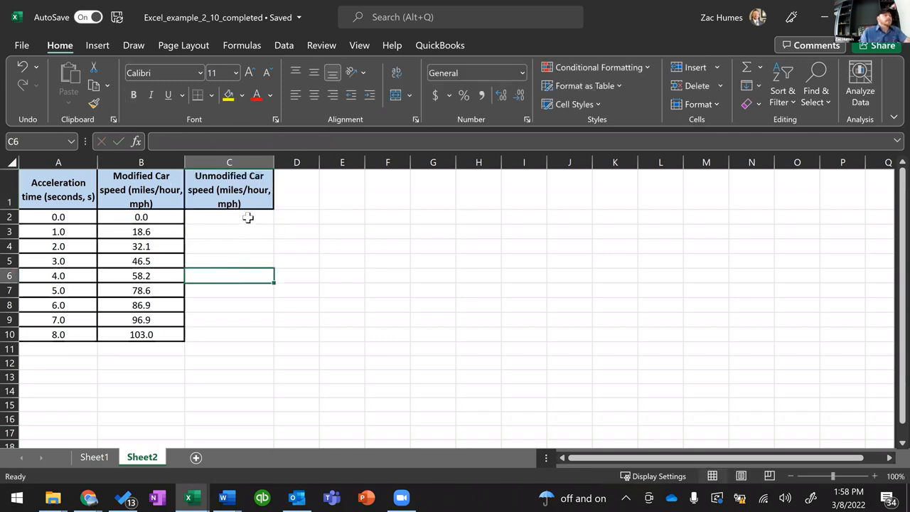
# Start a formula in C2 and place the example_2_10_in_class Word document side by side with the Excel workbook
pyautogui.click(247, 215)
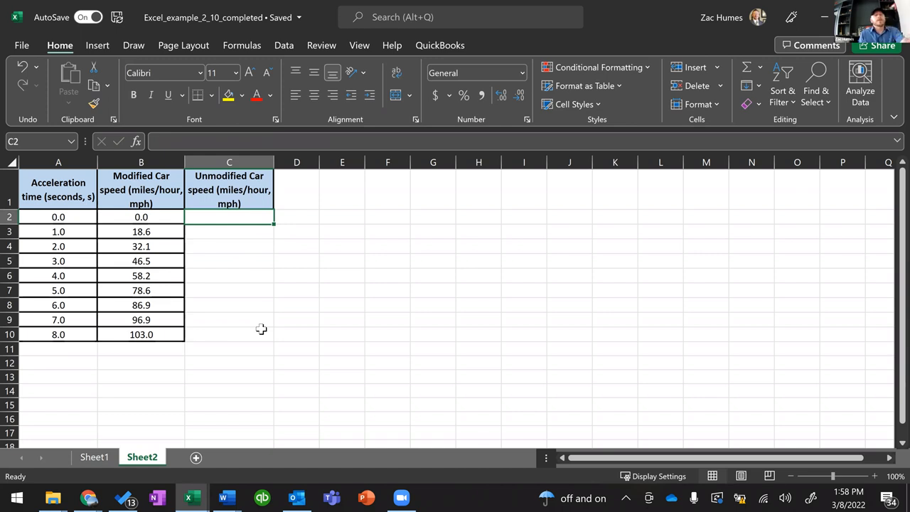
pyautogui.write('=')
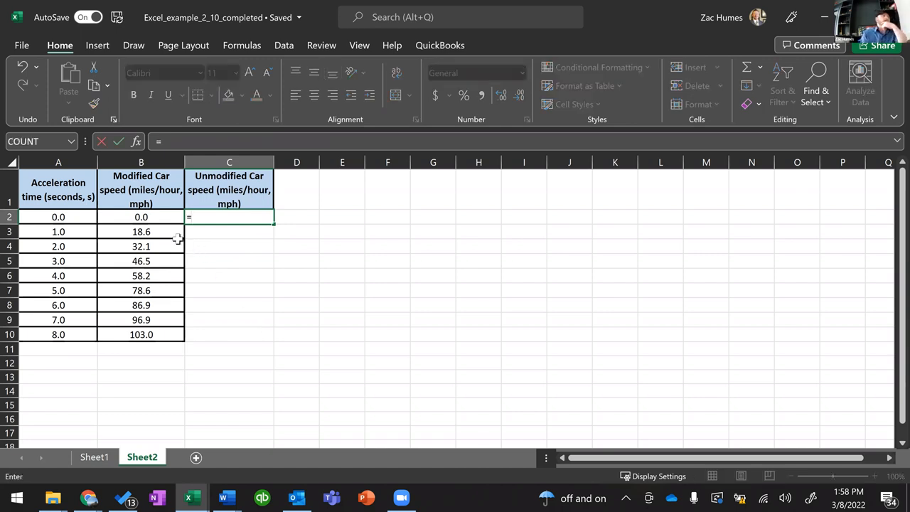
pyautogui.click(233, 496)
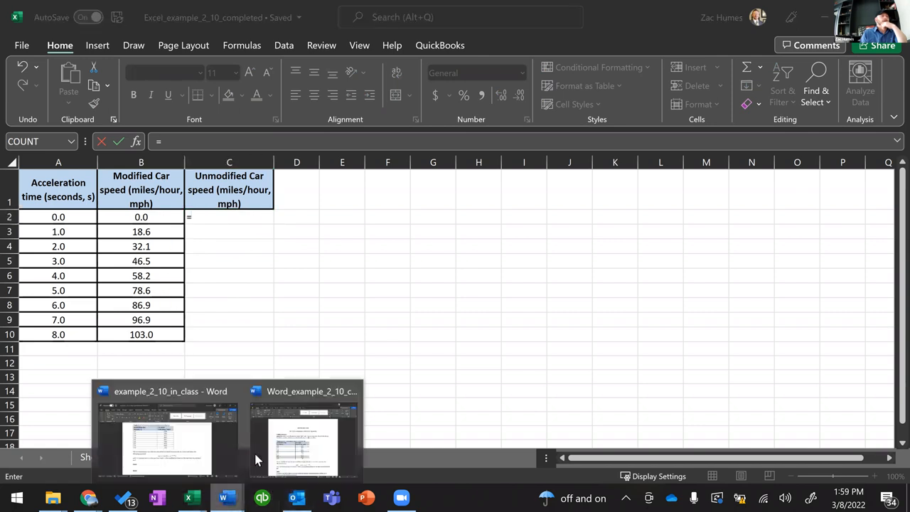
pyautogui.click(179, 444)
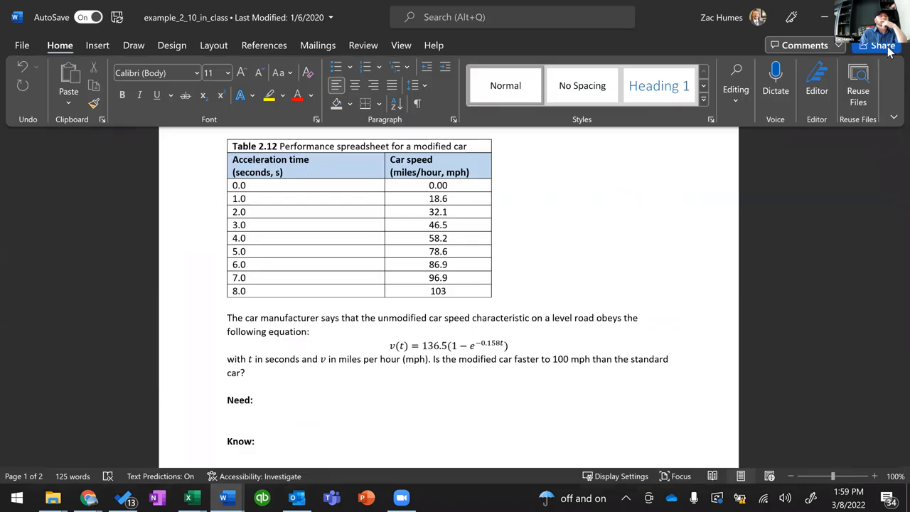
pyautogui.press('super+Right')
pyautogui.click(128, 145)
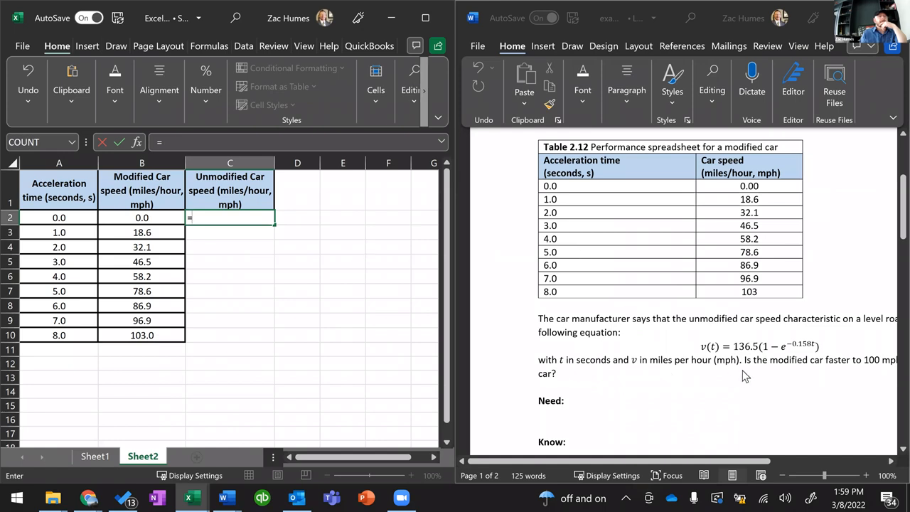
# Enter the unmodified car's speed equation in C2 as =136.5*(1-EXP(-0.158*A2))
pyautogui.write('=136')
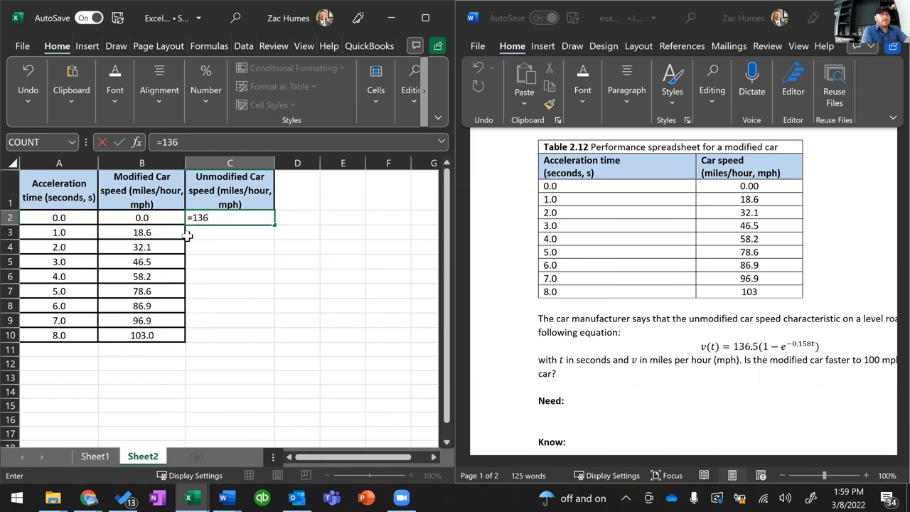
pyautogui.write('.5*(1-')
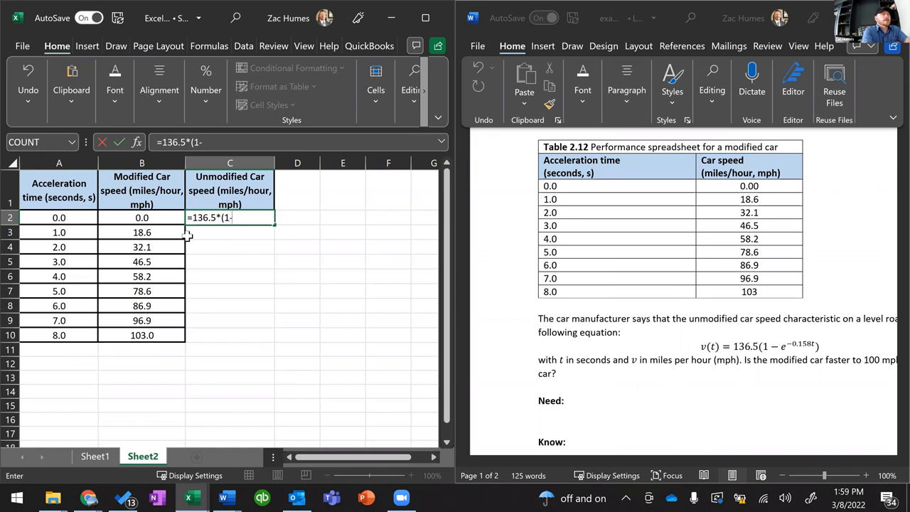
pyautogui.write('e')
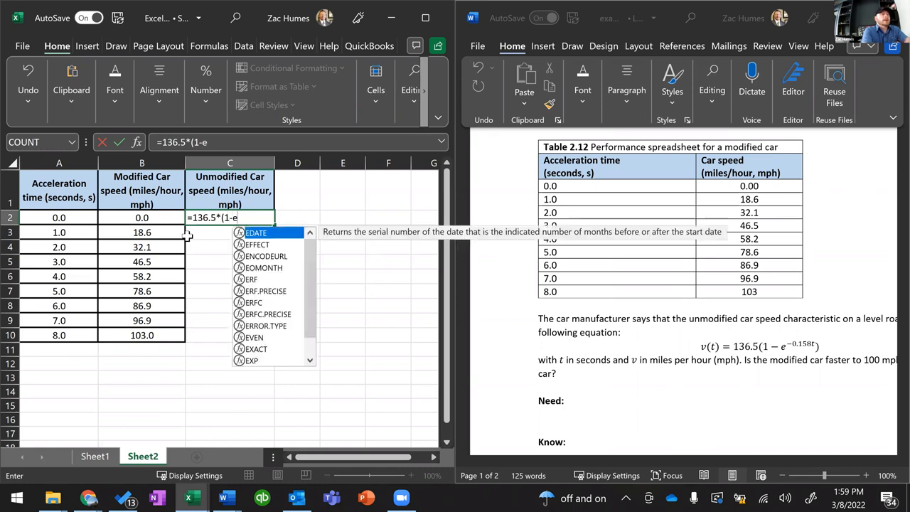
pyautogui.write('x')
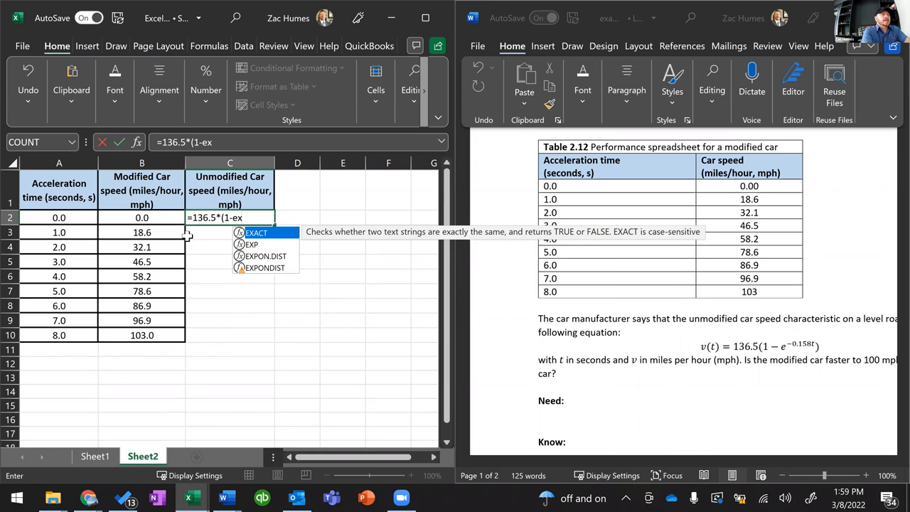
pyautogui.write('p')
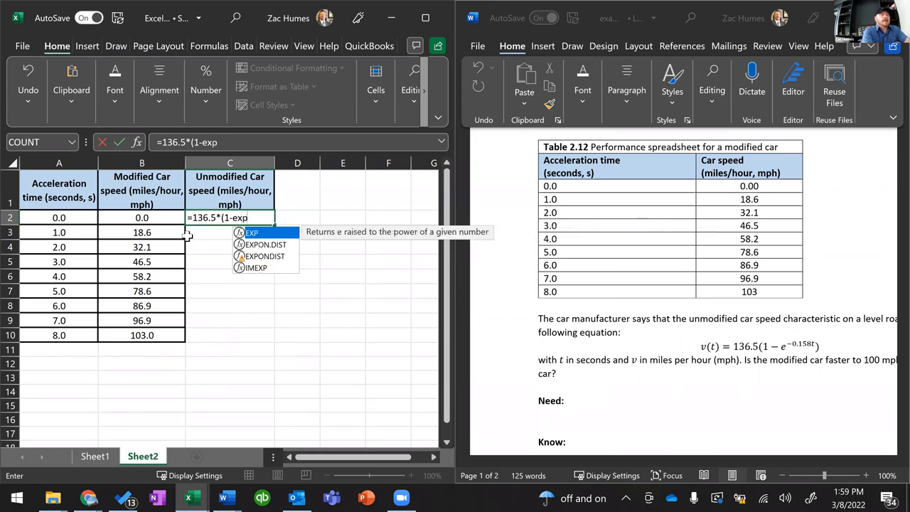
pyautogui.write('(-.')
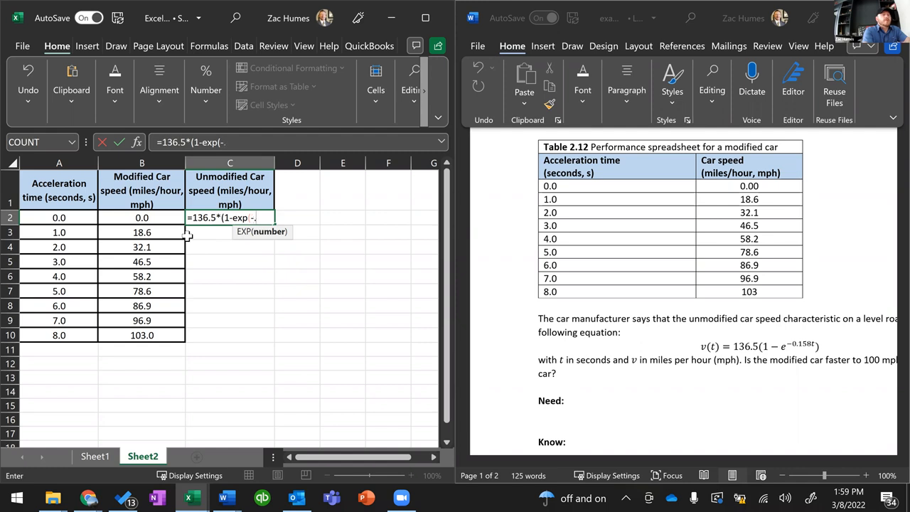
pyautogui.write('0')
pyautogui.press('BackSpace')
pyautogui.press('BackSpace')
pyautogui.write('0.158*')
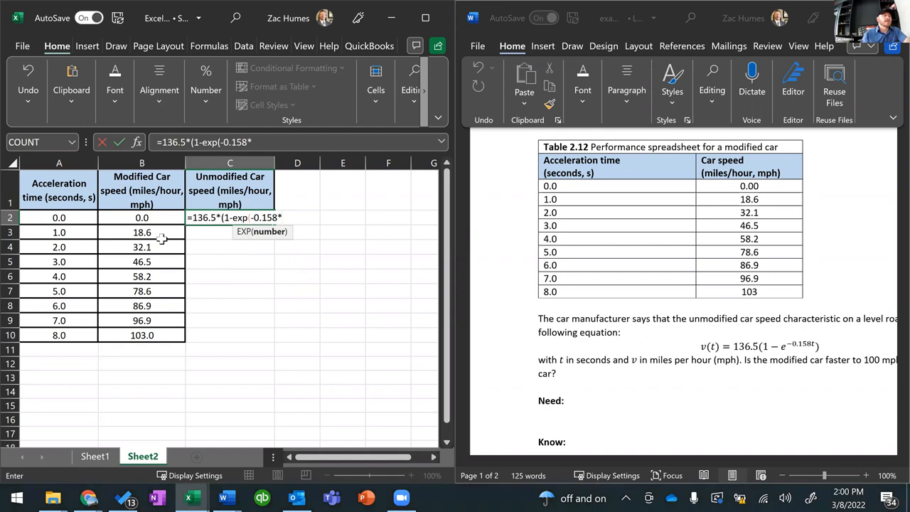
pyautogui.click(88, 217)
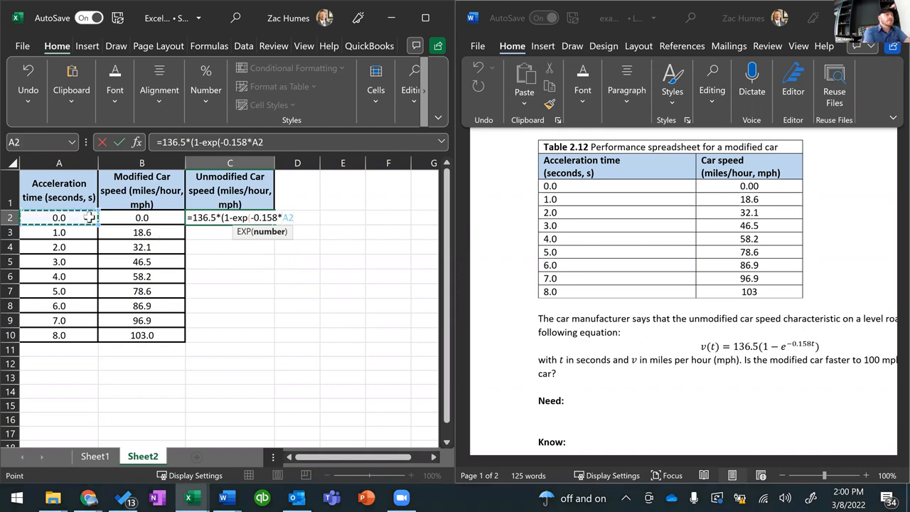
pyautogui.write(')')
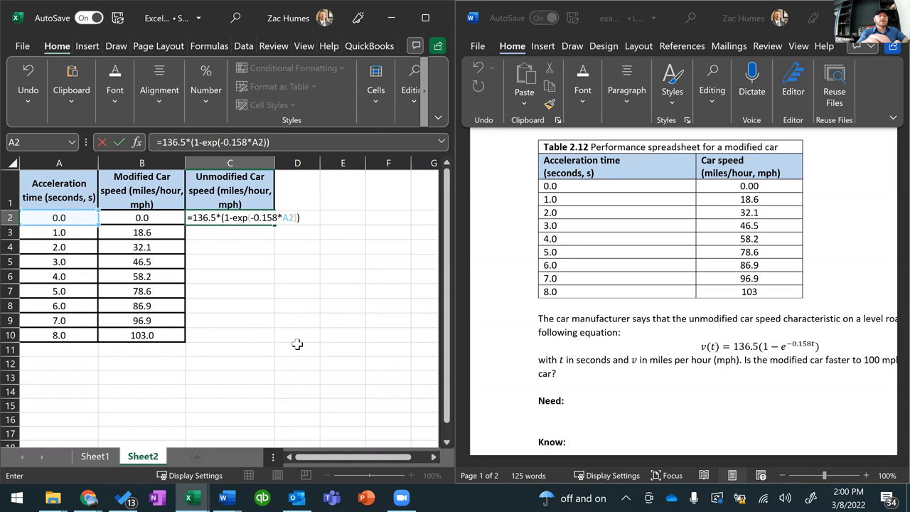
pyautogui.press('Return')
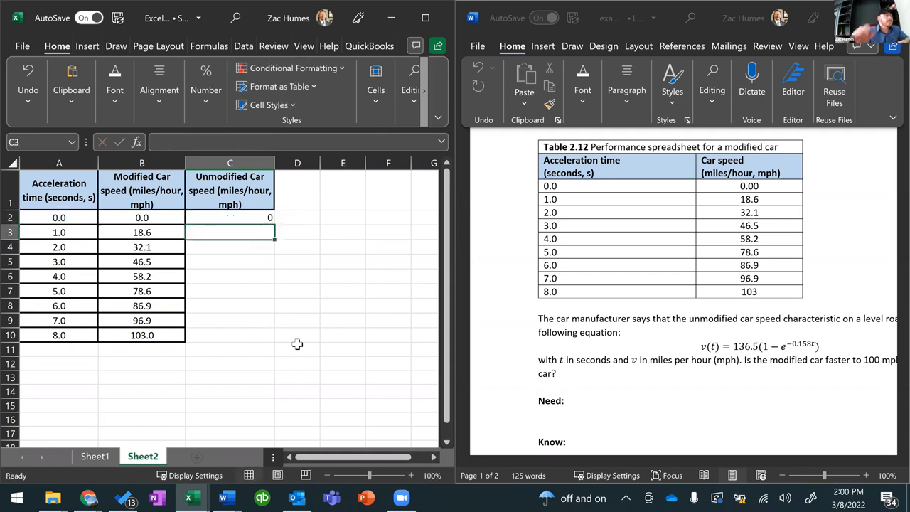
# Fill the C2 speed formula down through C10, and undo the fill
pyautogui.click(248, 217)
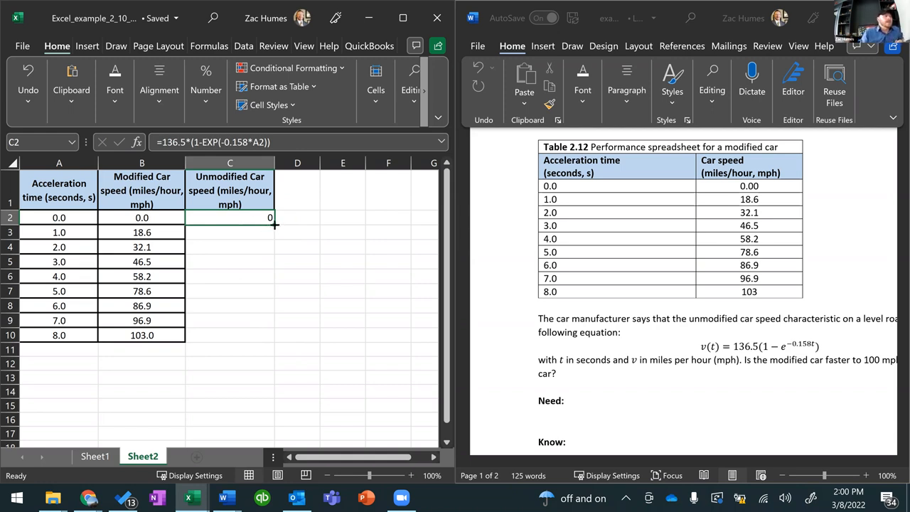
pyautogui.moveTo(275, 224); pyautogui.dragTo(266, 342)
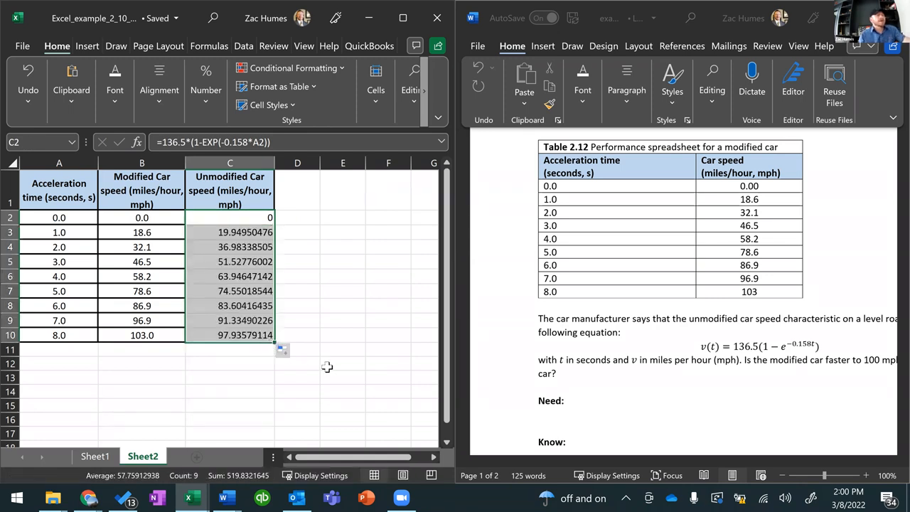
pyautogui.hotkey('ctrl', 'z')
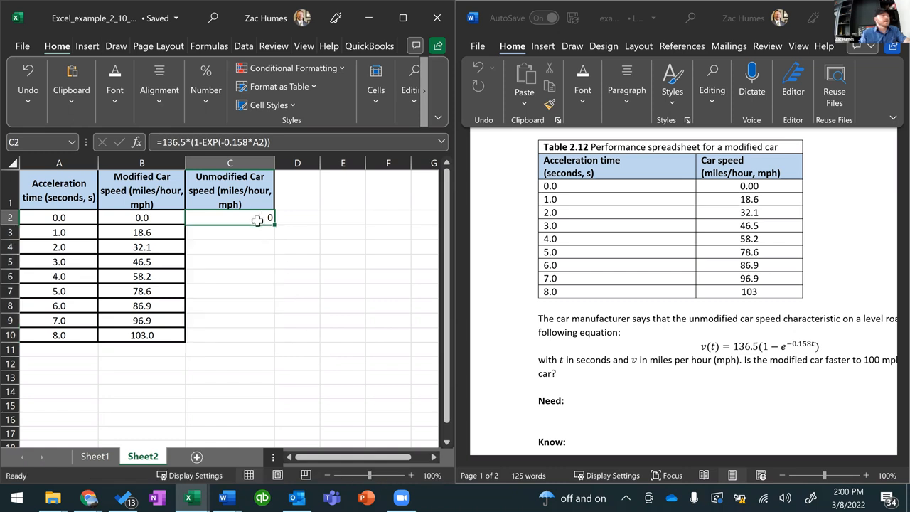
# Copy the C2 speed formula and paste it individually into C3, C4 and C5
pyautogui.hotkey('ctrl', 'c')
pyautogui.click(260, 235)
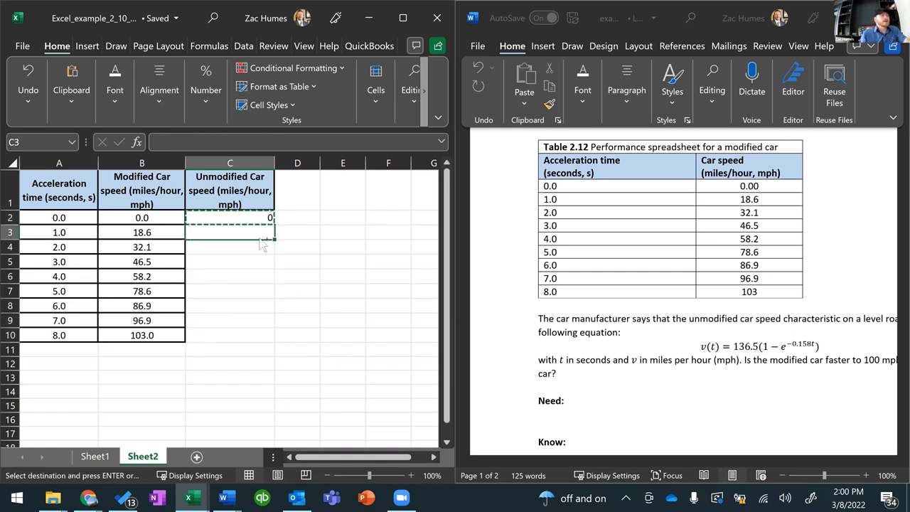
pyautogui.hotkey('ctrl', 'v')
pyautogui.click(255, 249)
pyautogui.hotkey('ctrl', 'v')
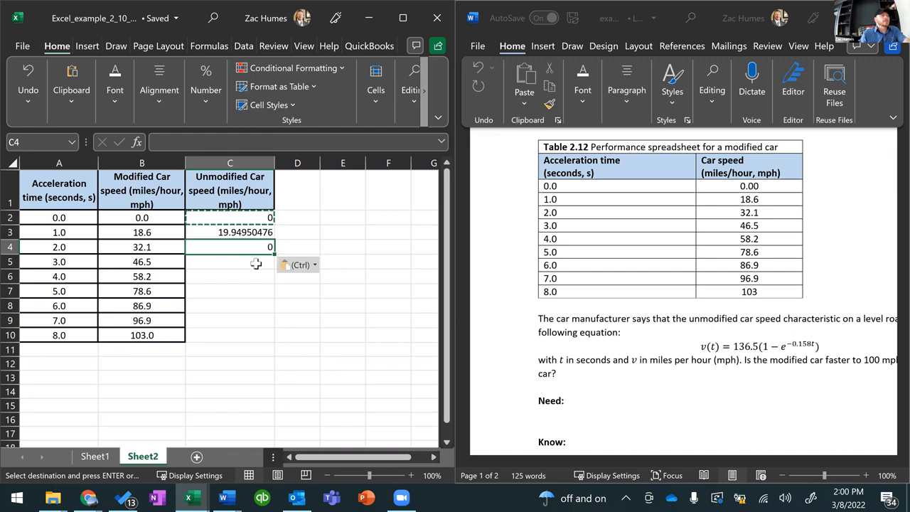
pyautogui.click(253, 262)
pyautogui.hotkey('ctrl', 'v')
pyautogui.click(256, 303)
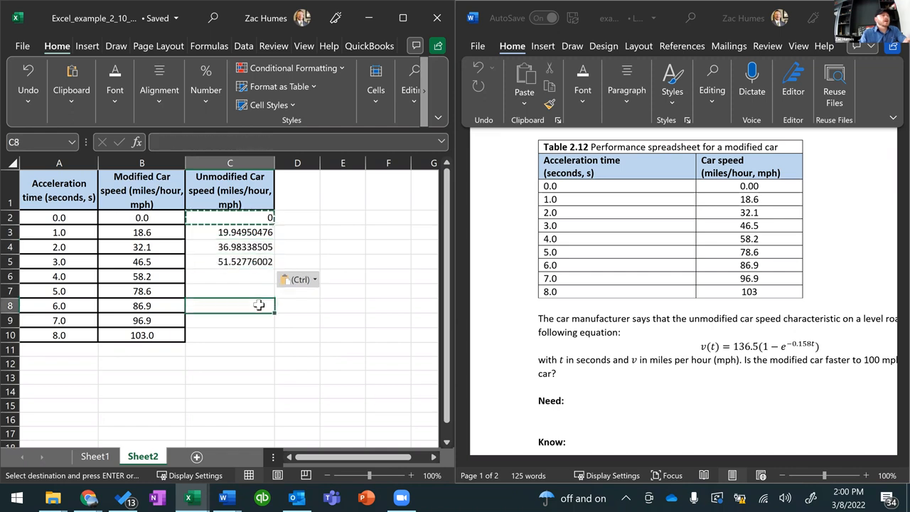
# Examine the cell references in the pasted speed formulas in C3 and C4
pyautogui.click(257, 236)
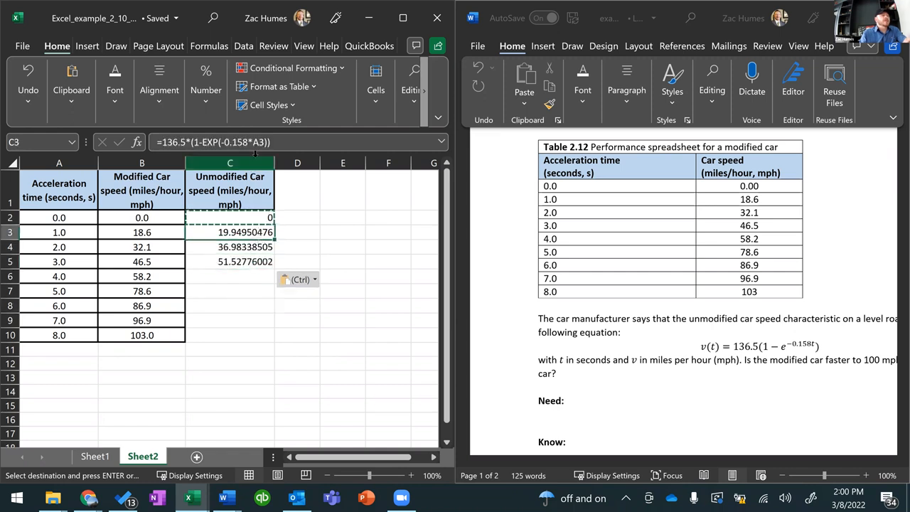
pyautogui.click(288, 146)
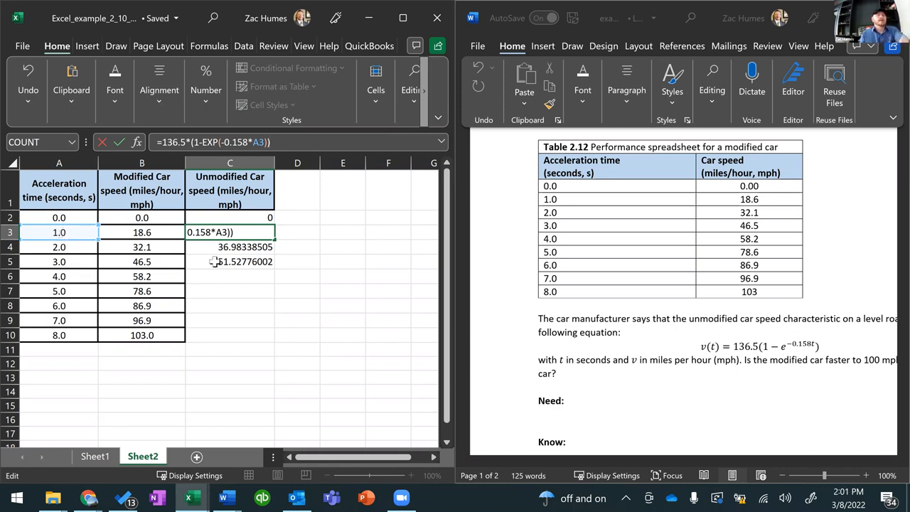
pyautogui.press('Return')
pyautogui.press('F2')
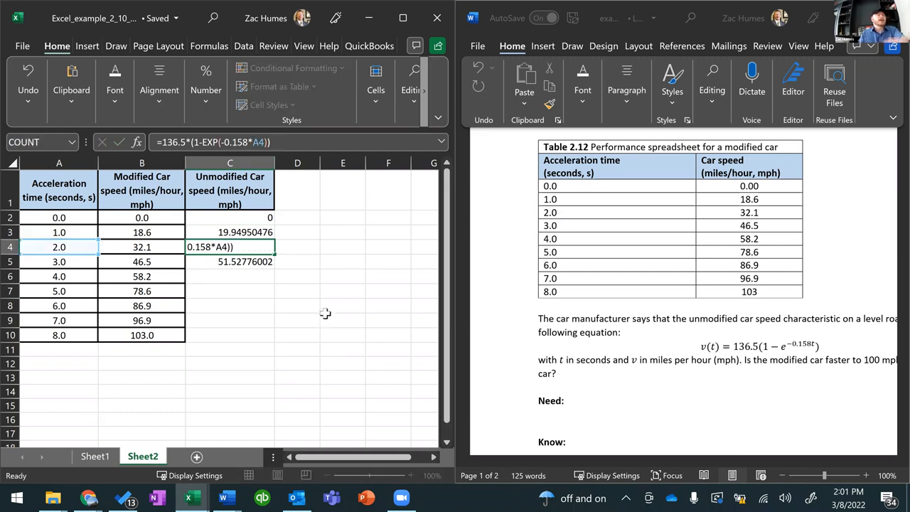
pyautogui.press('Return')
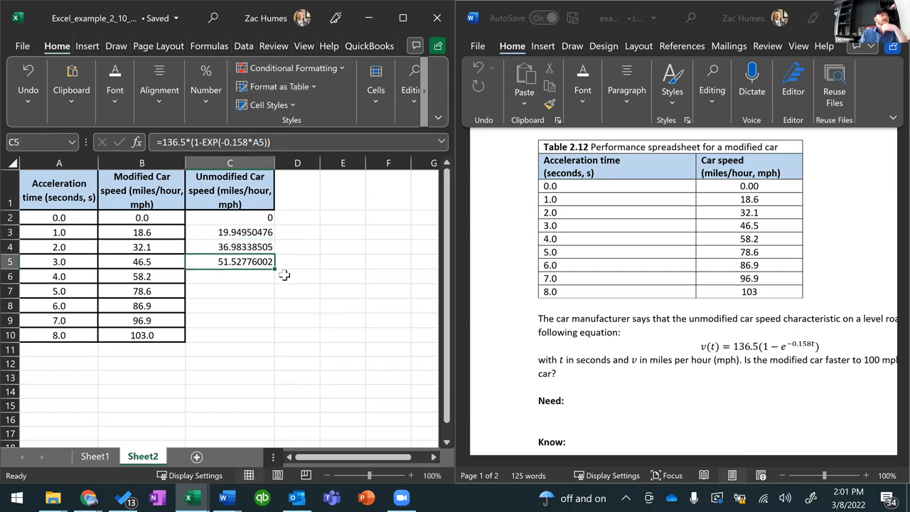
# Clear the pasted speed formulas from C3:C5
pyautogui.click(265, 220)
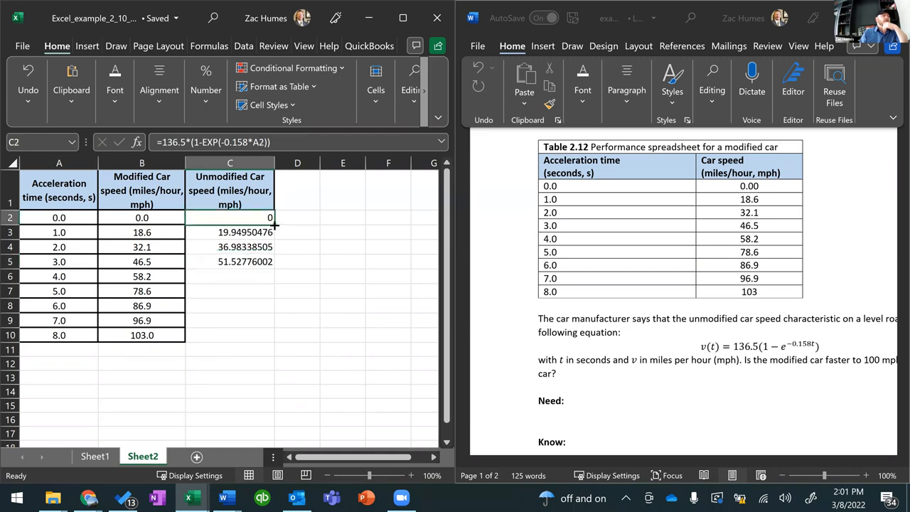
pyautogui.moveTo(274, 225); pyautogui.dragTo(273, 267)
pyautogui.click(258, 291)
pyautogui.moveTo(260, 233); pyautogui.dragTo(264, 264)
pyautogui.press('Delete')
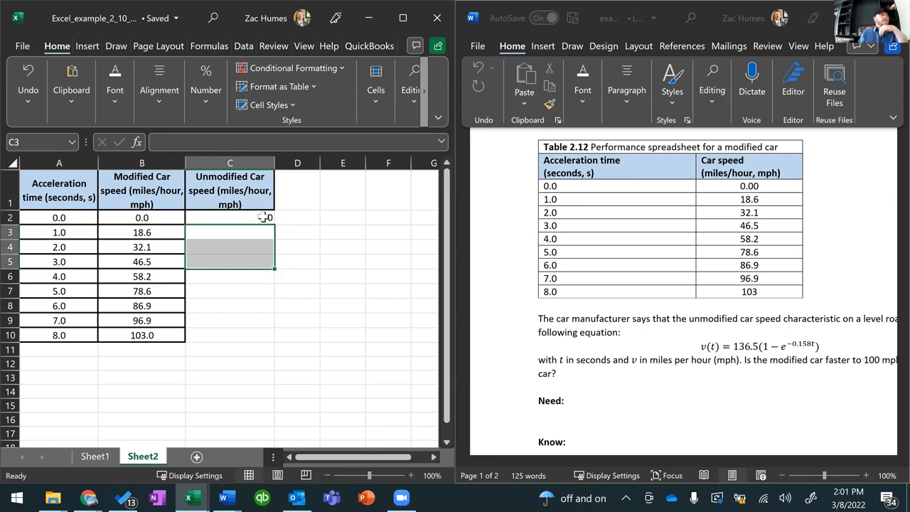
# Fill the C2 speed formula down through C10 and maximize the Excel window
pyautogui.click(264, 218)
pyautogui.doubleClick(274, 225)
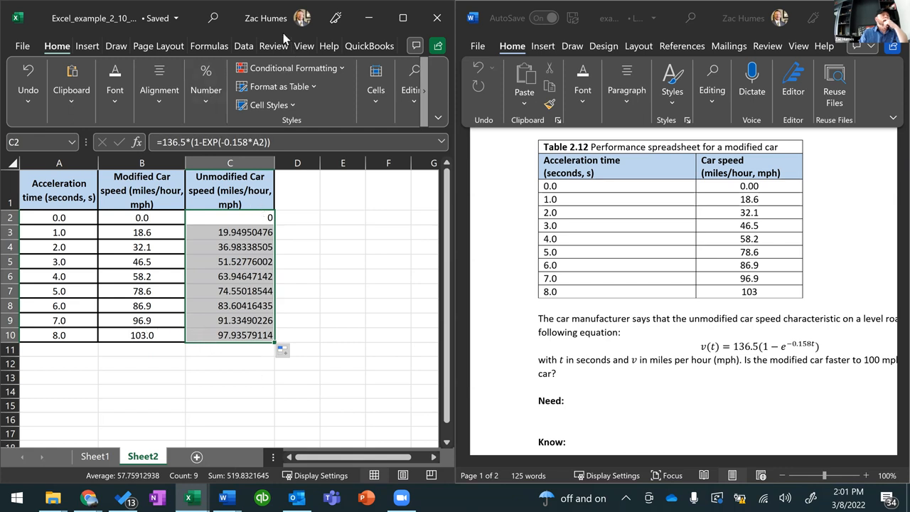
pyautogui.doubleClick(187, 29)
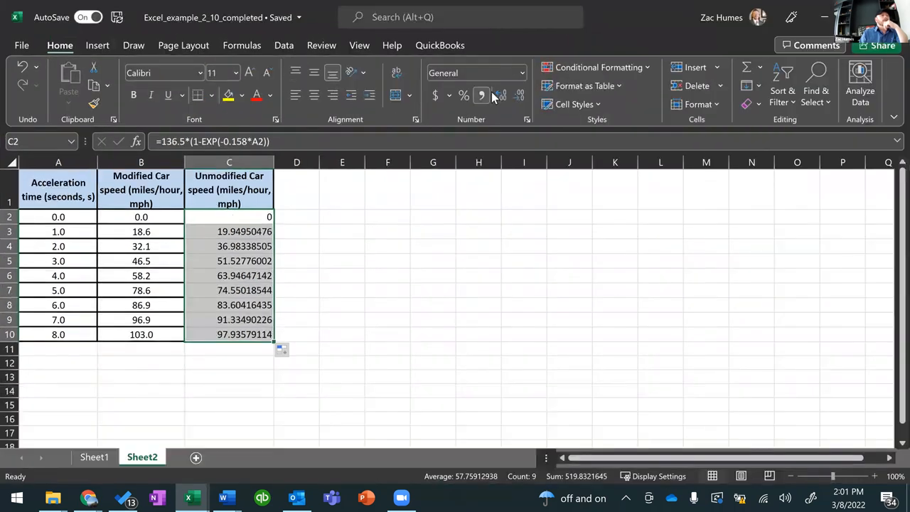
# Format the unmodified car speeds in C2:C10 to one decimal place and center them
pyautogui.click(503, 95)
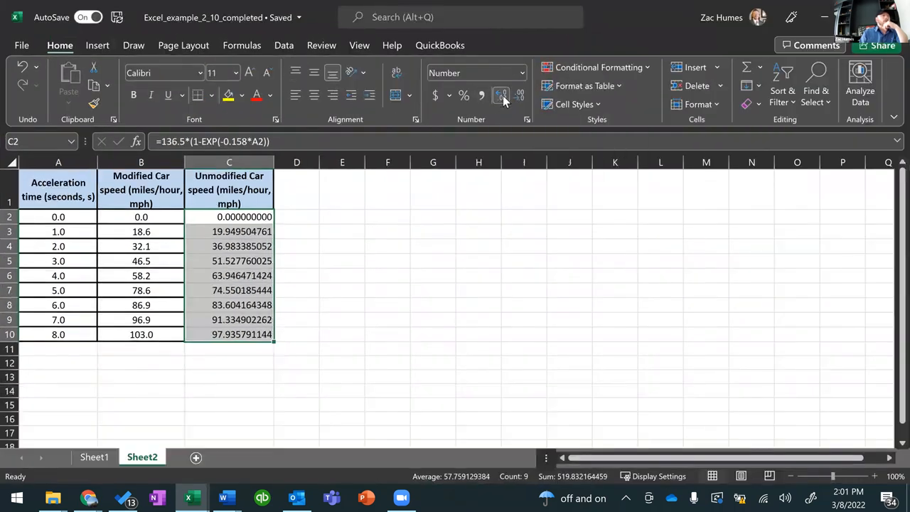
pyautogui.click(522, 102)
pyautogui.click(523, 101)
pyautogui.click(522, 101)
pyautogui.click(522, 102)
pyautogui.click(523, 102)
pyautogui.click(522, 102)
pyautogui.click(523, 102)
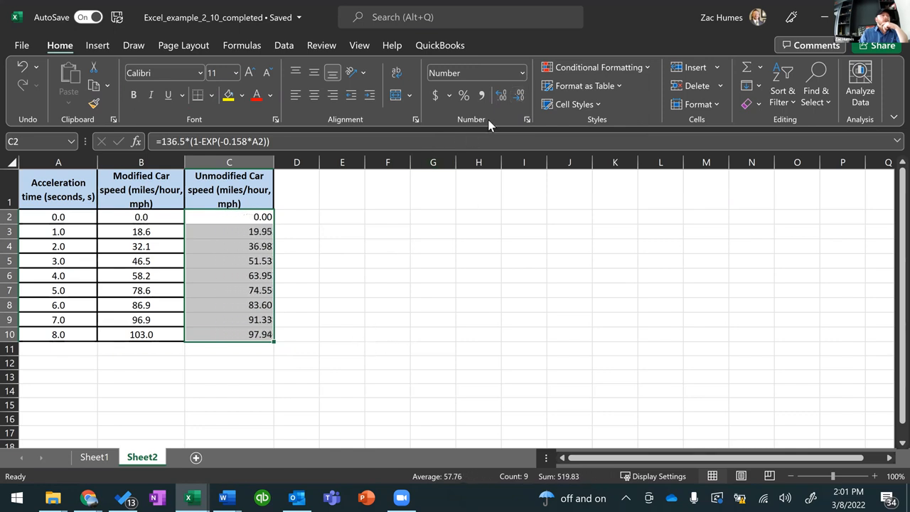
pyautogui.click(522, 102)
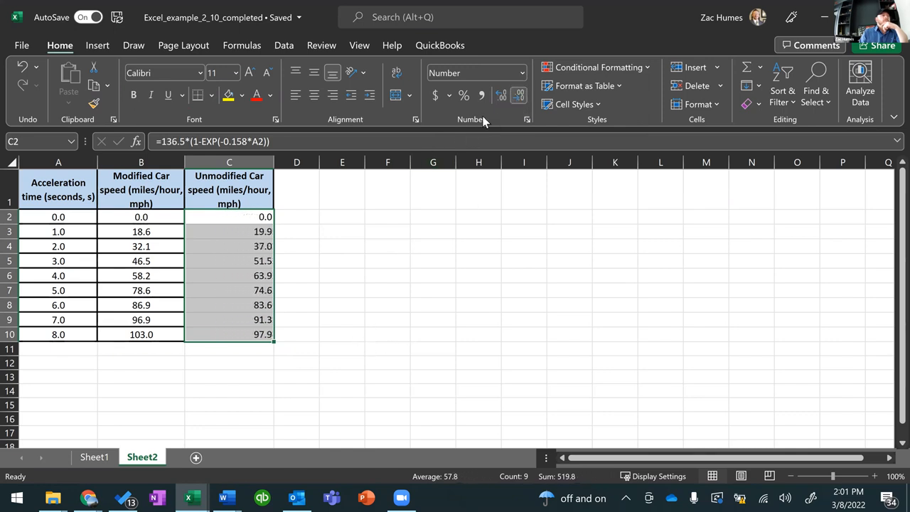
pyautogui.click(314, 95)
pyautogui.click(352, 308)
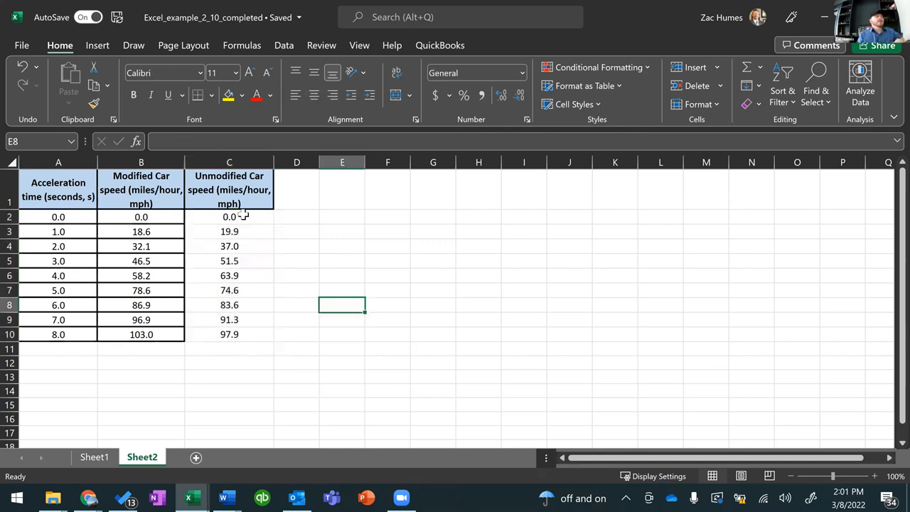
# Copy the formatting of B1:B10 onto C1:C10 with Format Painter
pyautogui.moveTo(163, 196); pyautogui.dragTo(174, 335)
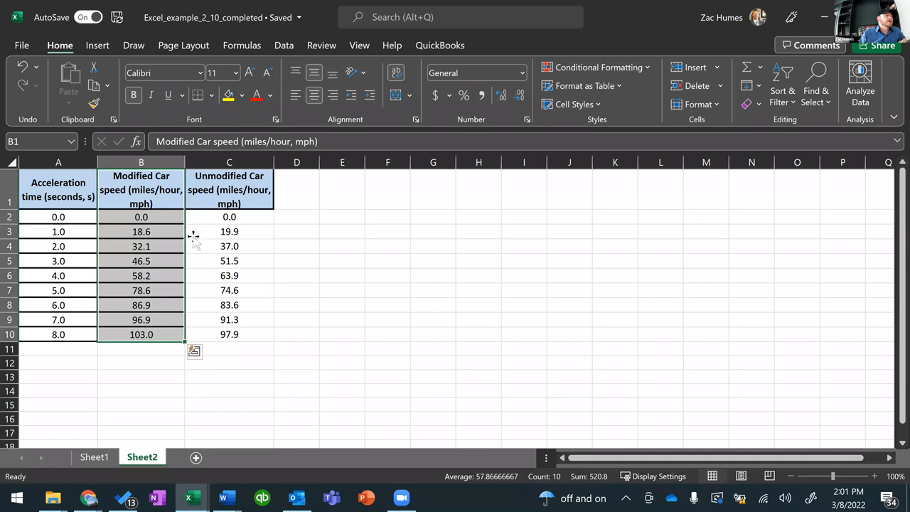
pyautogui.click(95, 105)
pyautogui.moveTo(227, 199); pyautogui.dragTo(220, 338)
pyautogui.click(329, 264)
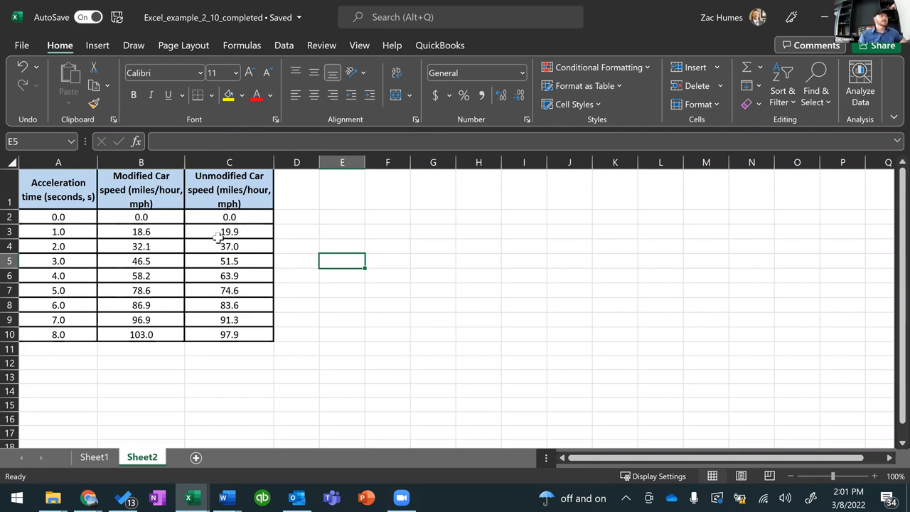
# Show the unmodified car speeds in C3:C5 with seven decimal places
pyautogui.moveTo(228, 232); pyautogui.dragTo(232, 260)
pyautogui.click(516, 98)
pyautogui.click(507, 98)
pyautogui.click(507, 98)
pyautogui.click(507, 98)
pyautogui.click(507, 98)
pyautogui.click(507, 98)
pyautogui.click(507, 98)
pyautogui.click(507, 98)
pyautogui.click(380, 276)
# Restore the uniform formatting of the unmodified car column by painting the modified car column's format over C1:C10
pyautogui.moveTo(153, 178); pyautogui.dragTo(137, 333)
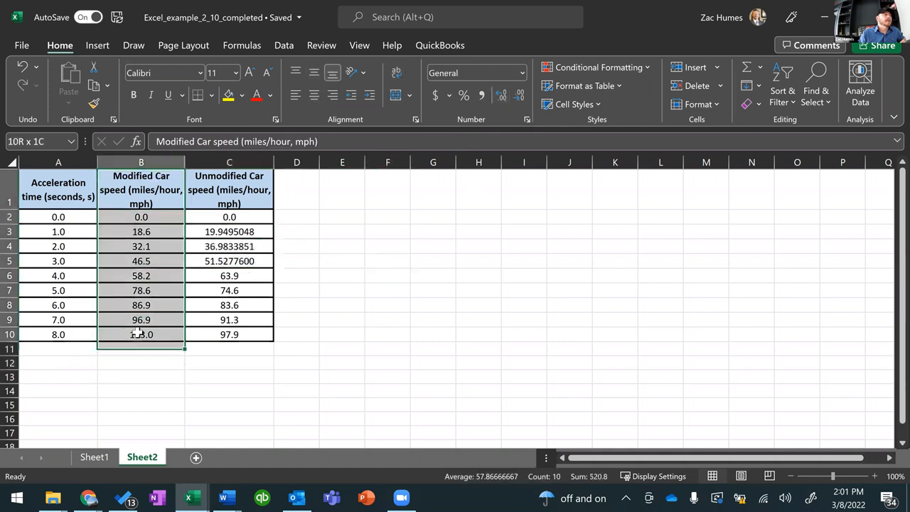
pyautogui.click(93, 104)
pyautogui.moveTo(253, 200); pyautogui.dragTo(236, 338)
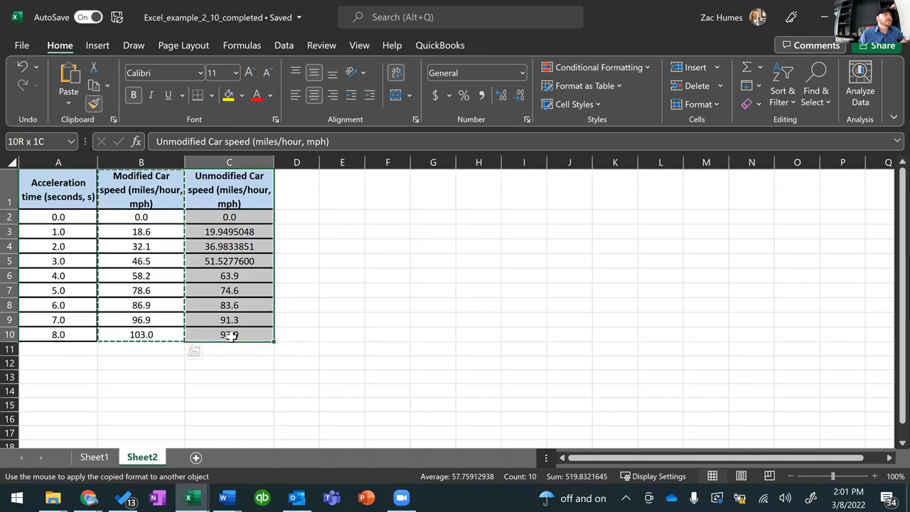
pyautogui.click(402, 233)
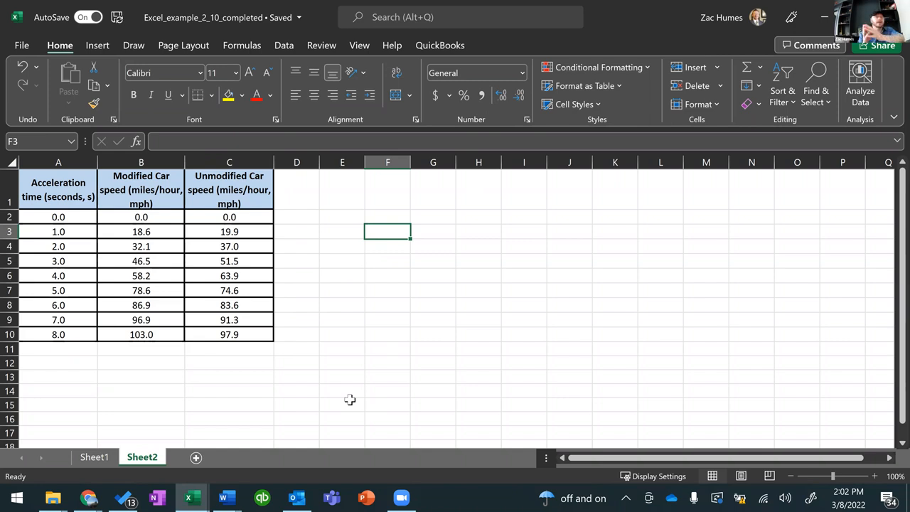
pyautogui.click(99, 104)
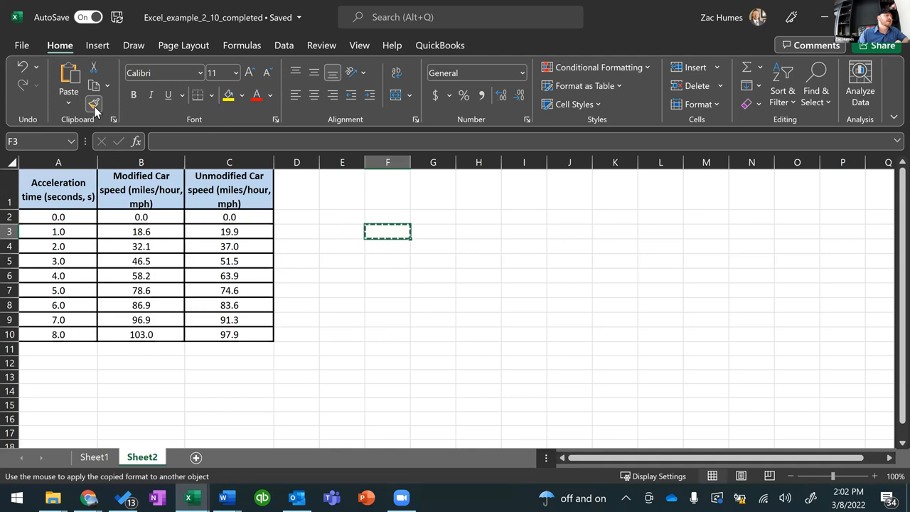
pyautogui.click(94, 103)
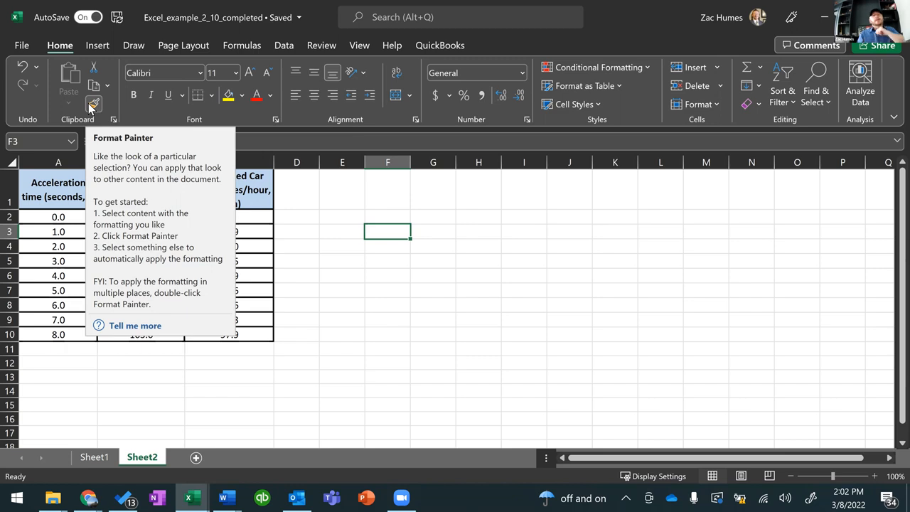
pyautogui.click(425, 318)
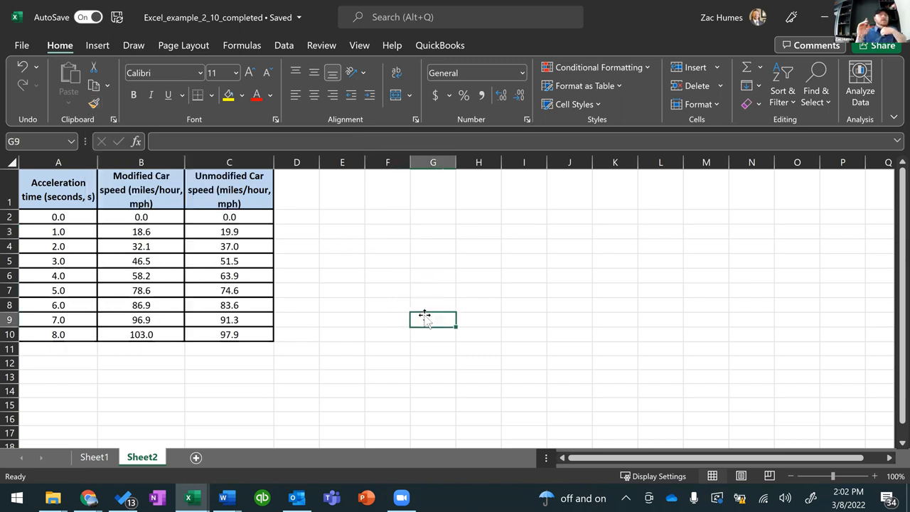
pyautogui.click(385, 258)
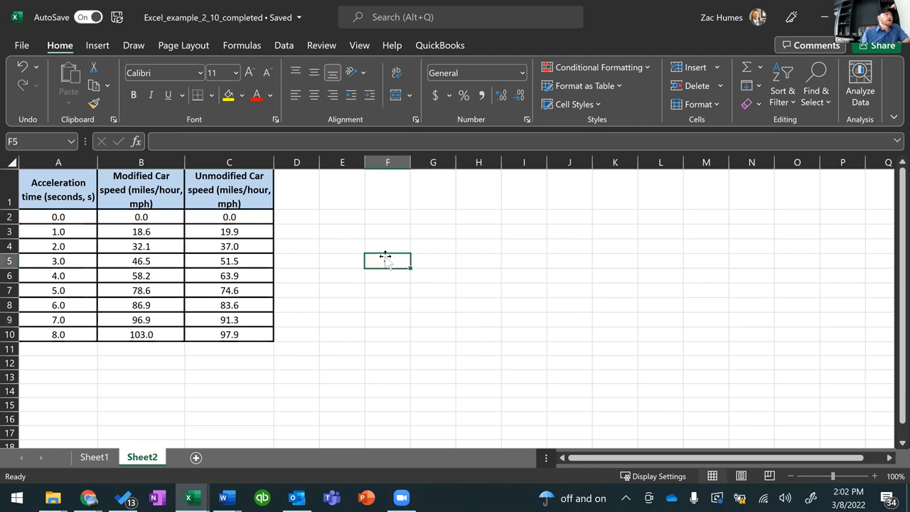
# Examine the unmodified car speed cells C3 through C10 one at a time
pyautogui.click(221, 232)
pyautogui.click(222, 247)
pyautogui.click(224, 262)
pyautogui.click(225, 276)
pyautogui.click(224, 291)
pyautogui.click(223, 306)
pyautogui.click(224, 320)
pyautogui.click(226, 334)
pyautogui.click(478, 275)
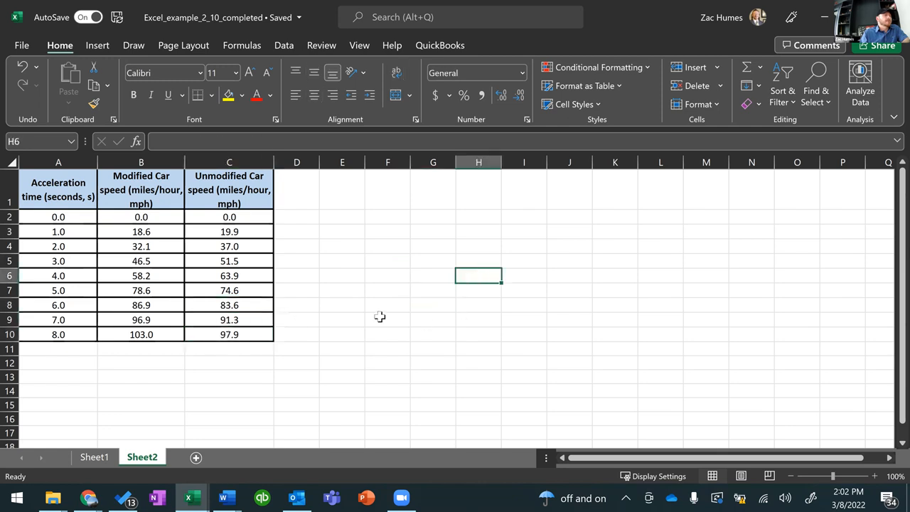
pyautogui.scroll(-1, 374, 320)
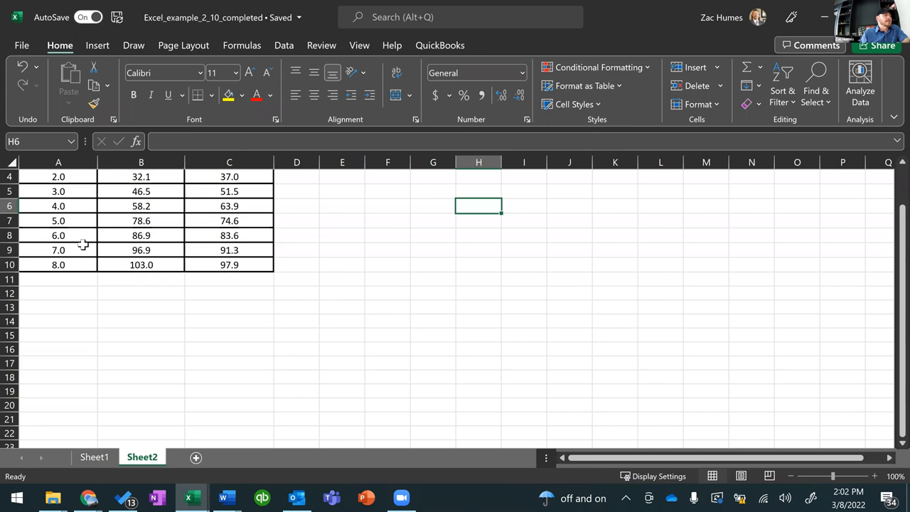
pyautogui.scroll(1, 173, 321)
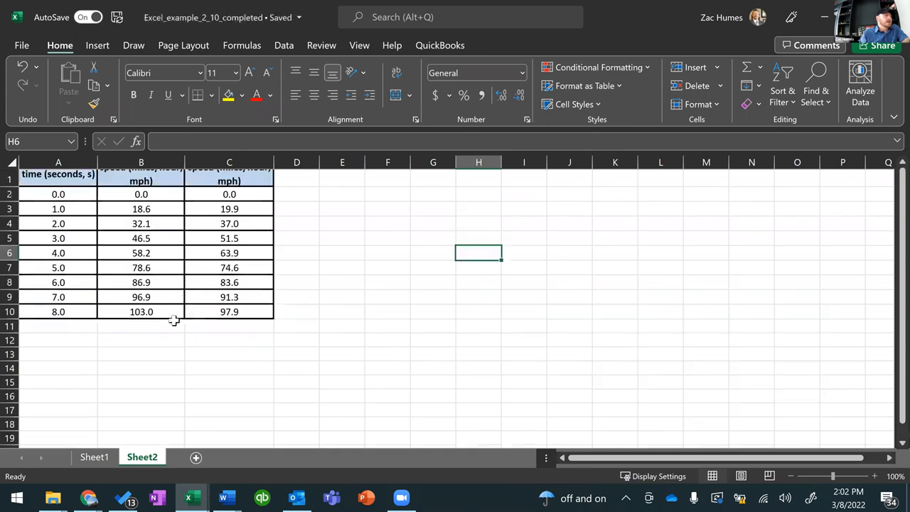
pyautogui.scroll(1, 173, 321)
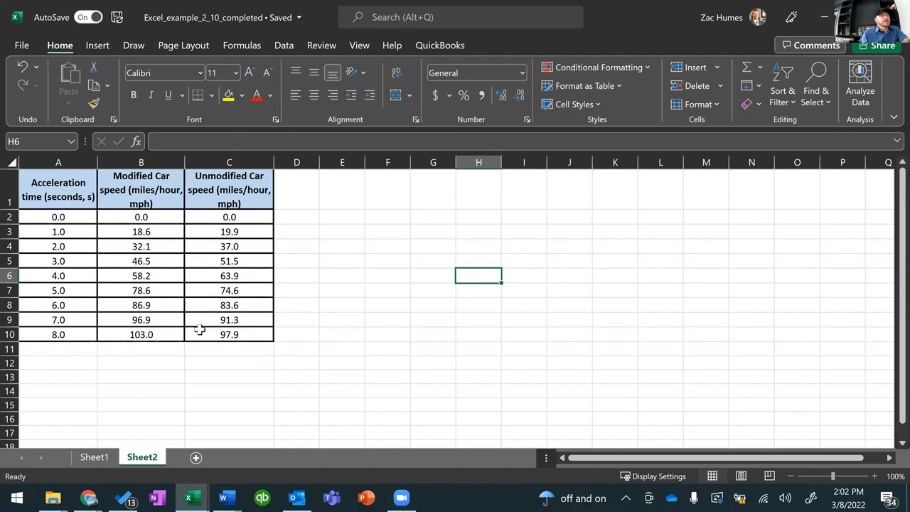
pyautogui.click(236, 387)
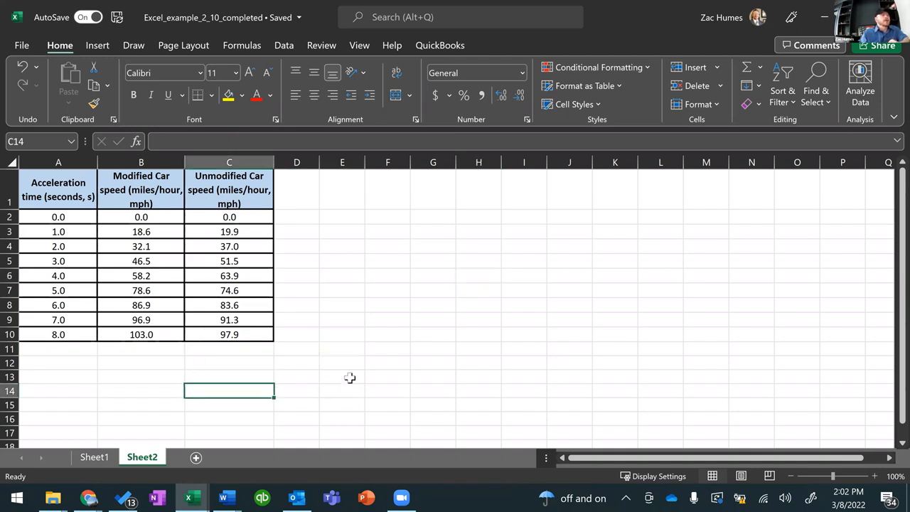
# Insert an empty scatter chart with smooth lines and markers without selecting any data, and delete it
pyautogui.click(396, 353)
pyautogui.click(100, 44)
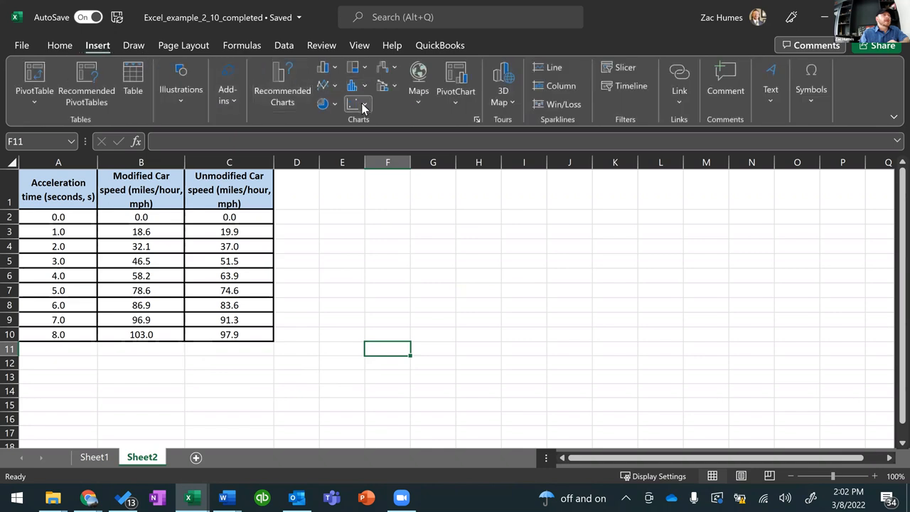
pyautogui.click(366, 105)
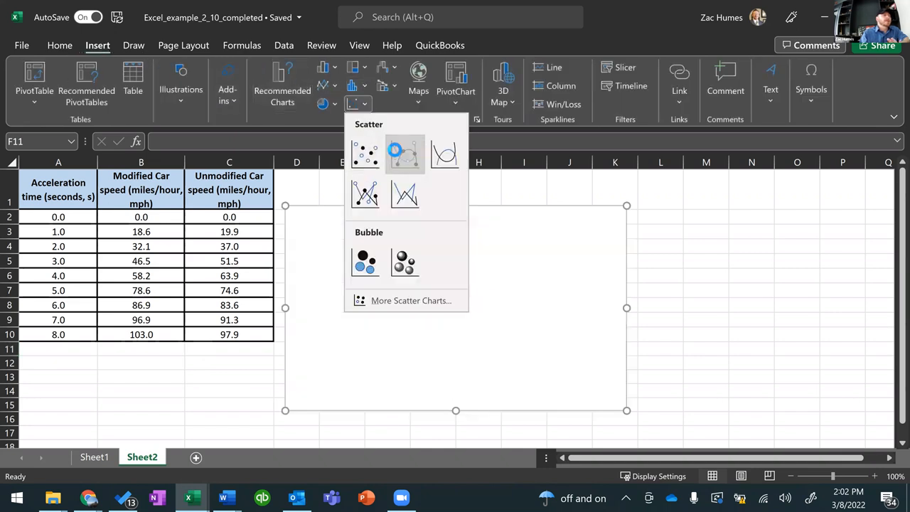
pyautogui.click(405, 154)
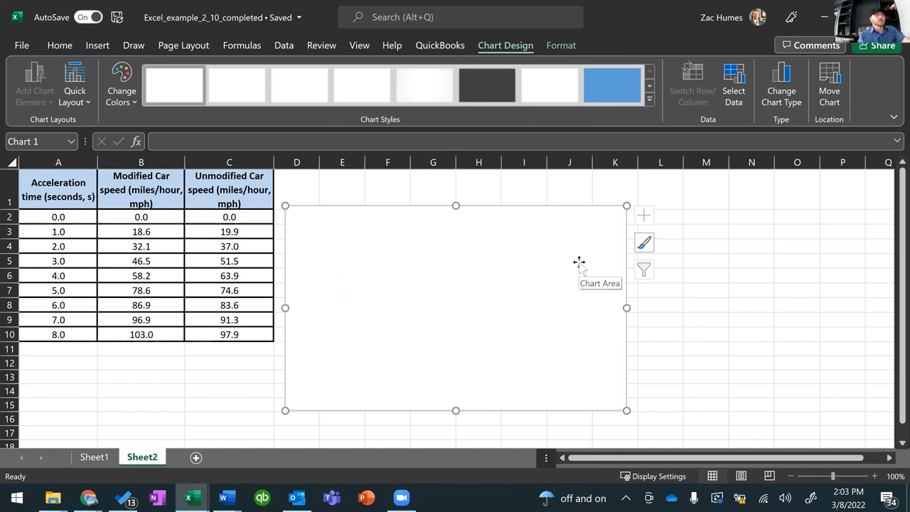
pyautogui.press('Delete')
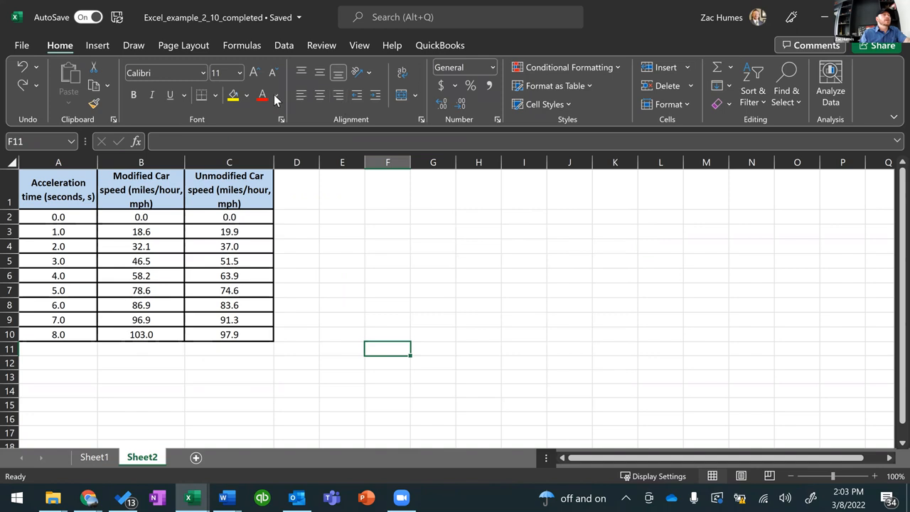
# Insert a scatter chart with smooth lines and markers from the table in A1:C10
pyautogui.moveTo(71, 181); pyautogui.dragTo(238, 336)
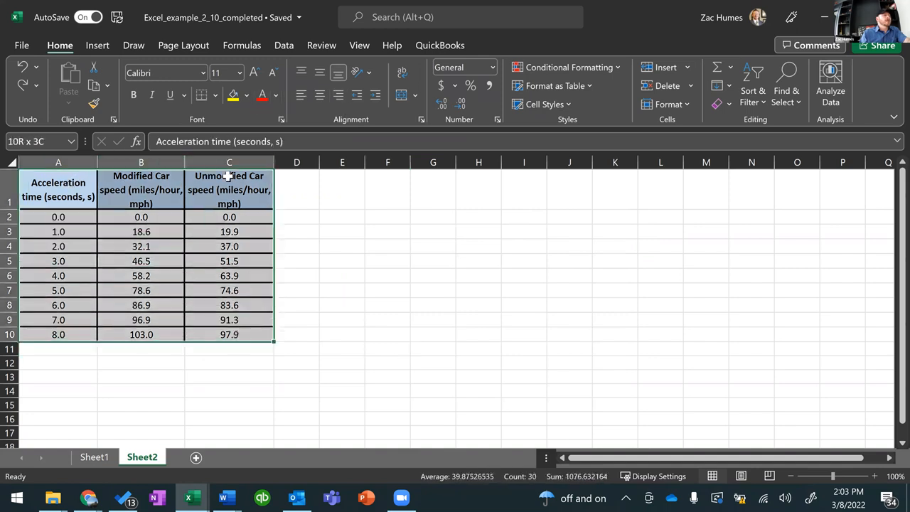
pyautogui.click(98, 45)
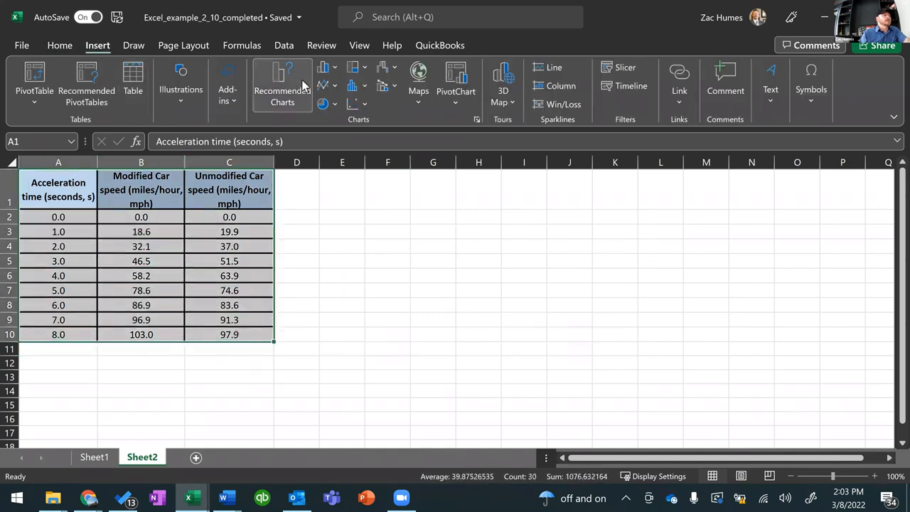
pyautogui.click(355, 104)
pyautogui.click(402, 147)
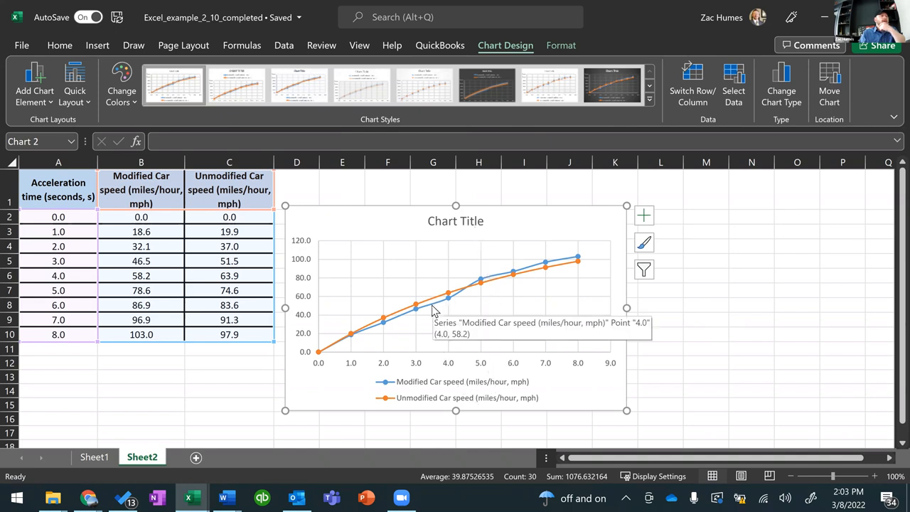
pyautogui.click(746, 267)
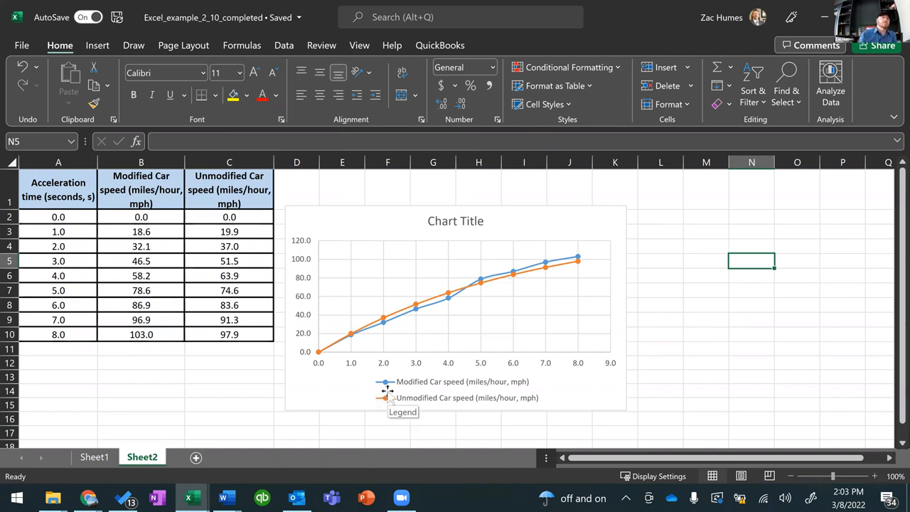
# Review the chart elements available for the speed chart
pyautogui.click(432, 309)
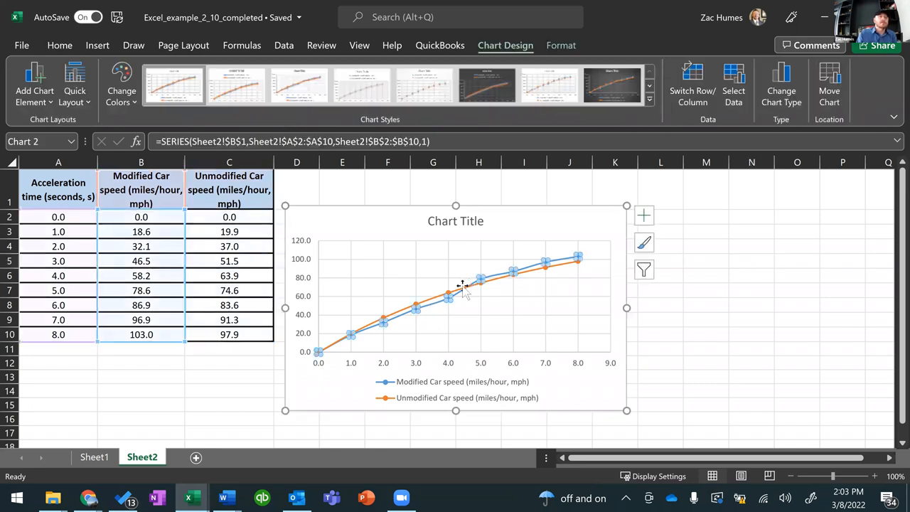
pyautogui.click(649, 221)
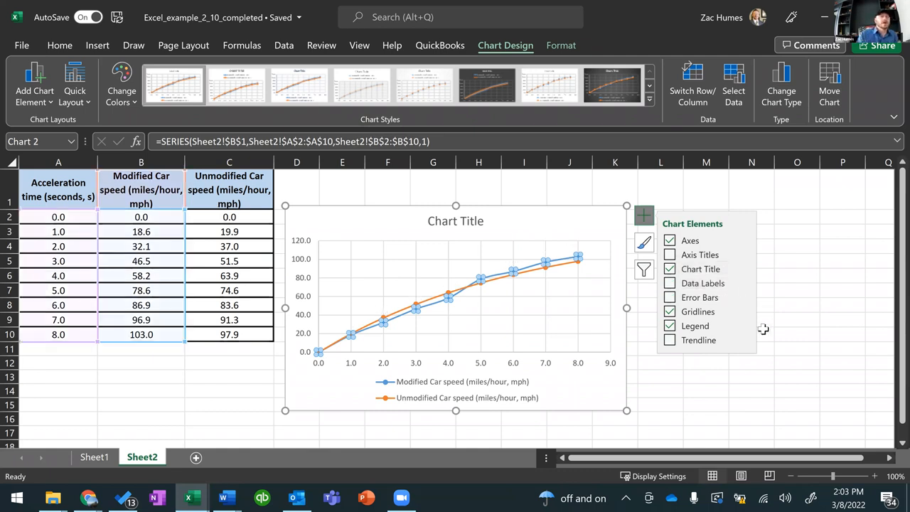
pyautogui.click(773, 412)
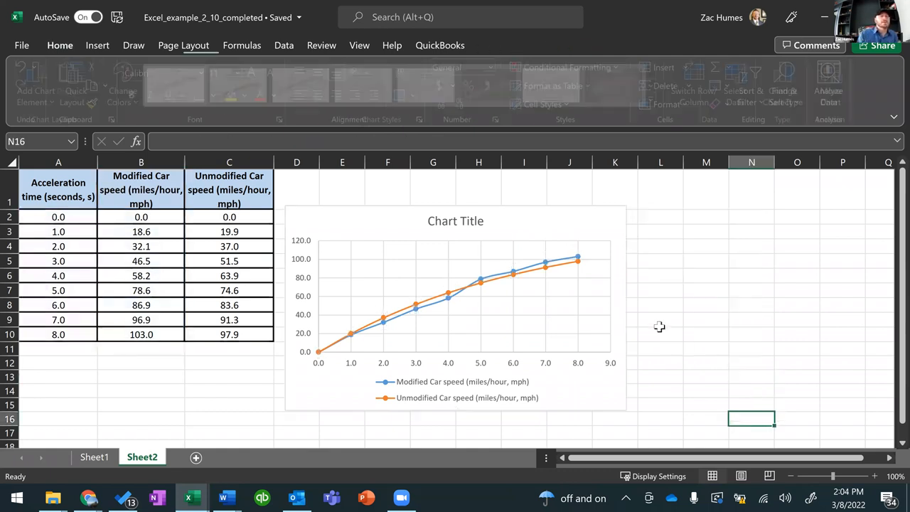
# Set the Modified Car speed series line to the dashed style
pyautogui.rightClick(530, 274)
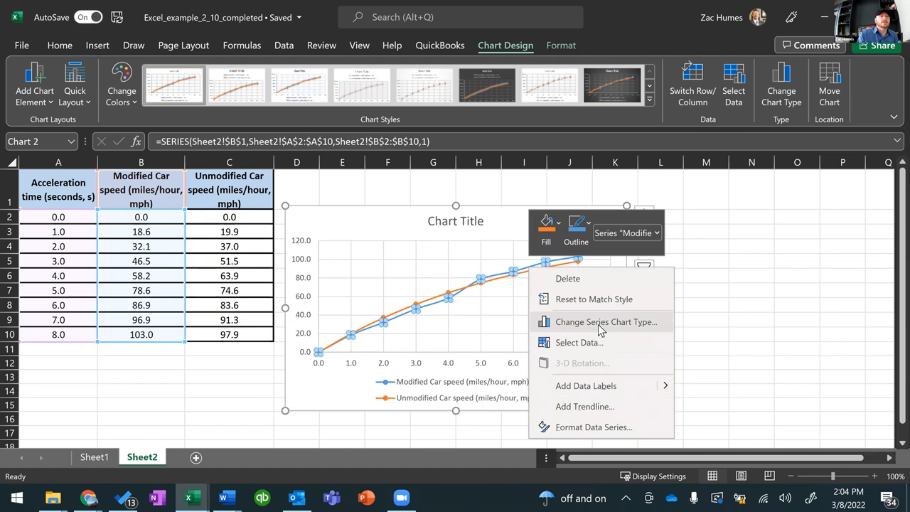
pyautogui.click(594, 428)
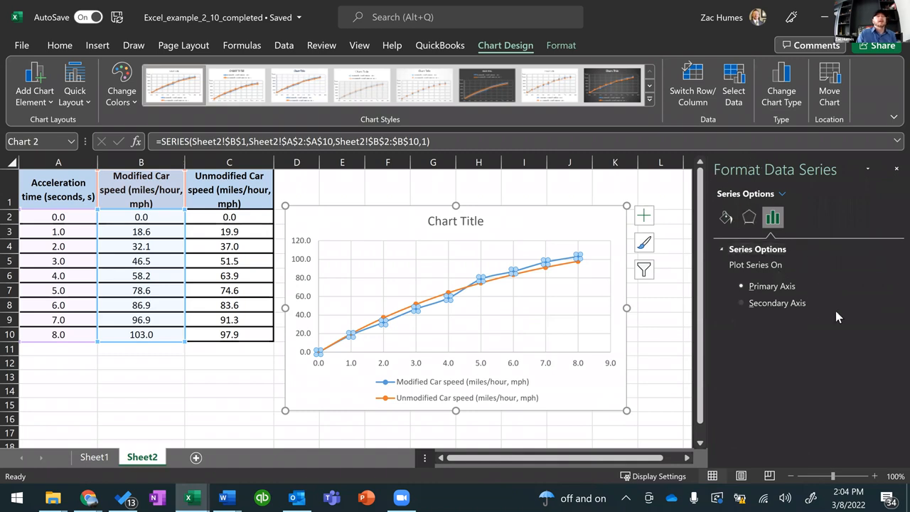
pyautogui.click(731, 221)
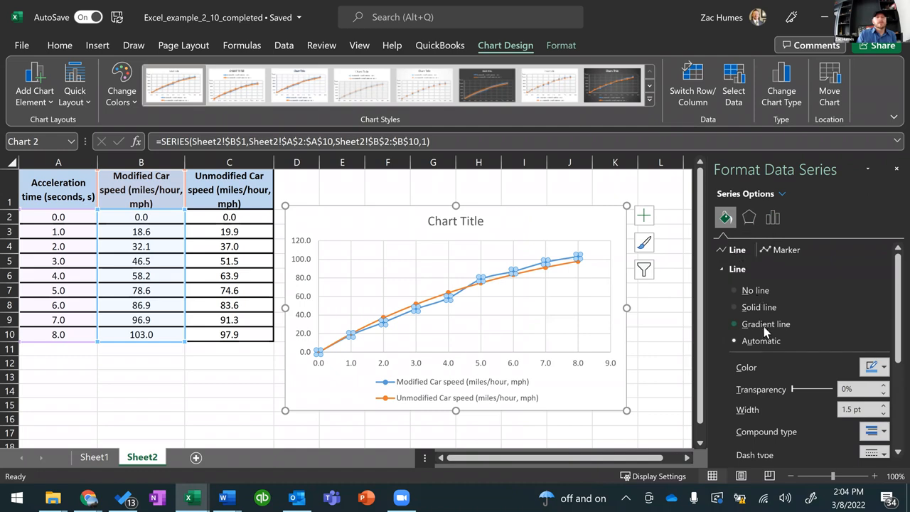
pyautogui.scroll(-2, 785, 277)
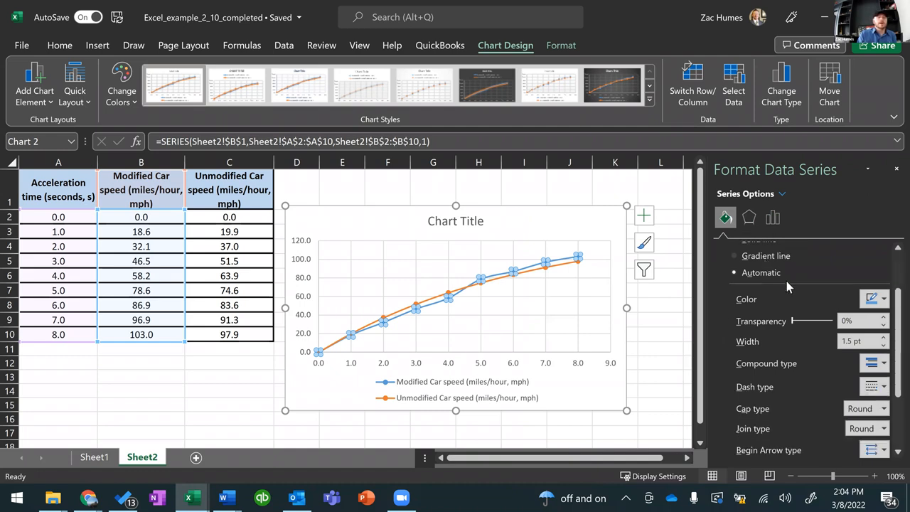
pyautogui.scroll(2, 811, 302)
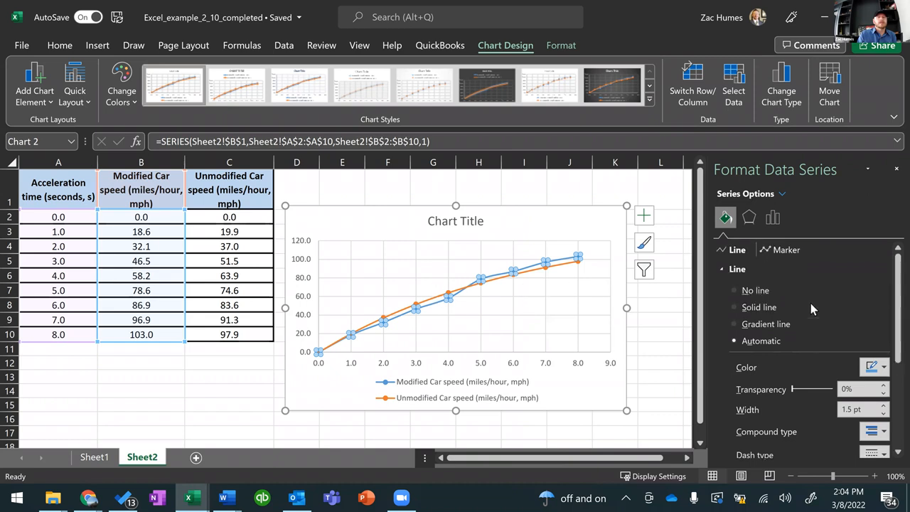
pyautogui.click(788, 250)
pyautogui.scroll(-5, 837, 366)
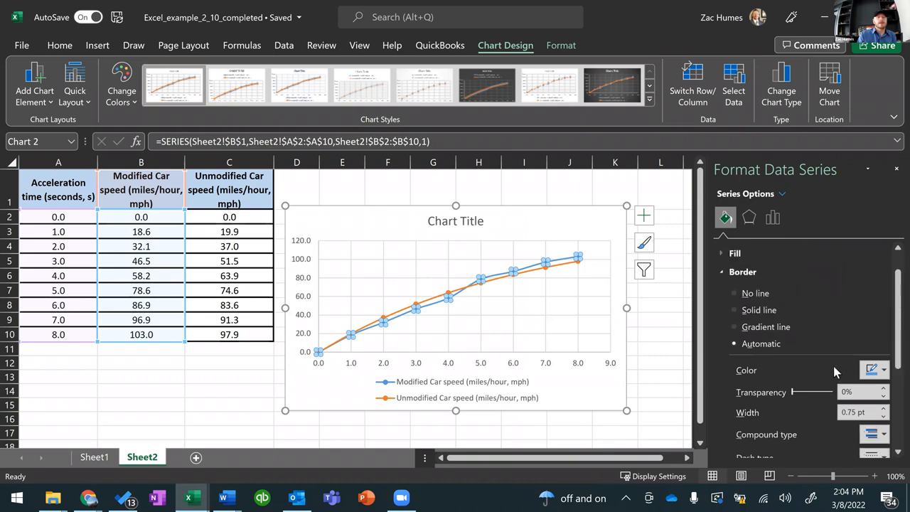
pyautogui.scroll(5, 835, 362)
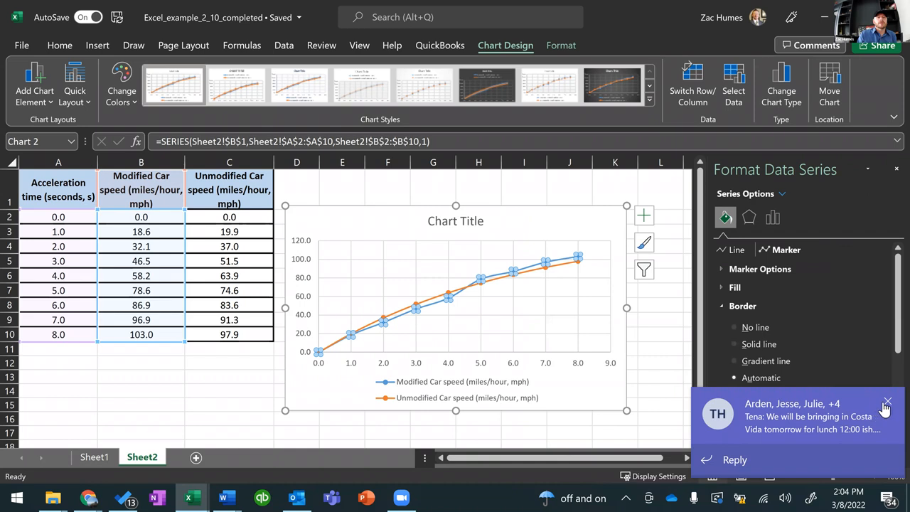
pyautogui.click(887, 403)
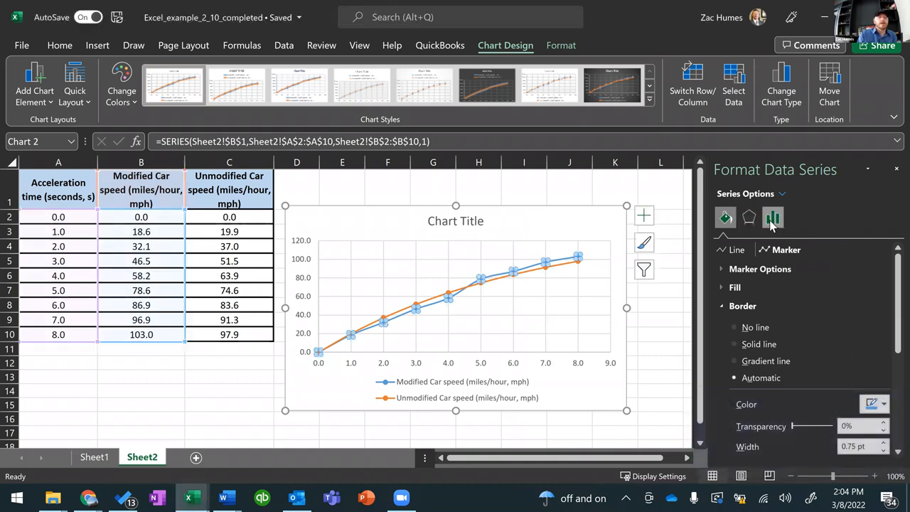
pyautogui.click(734, 251)
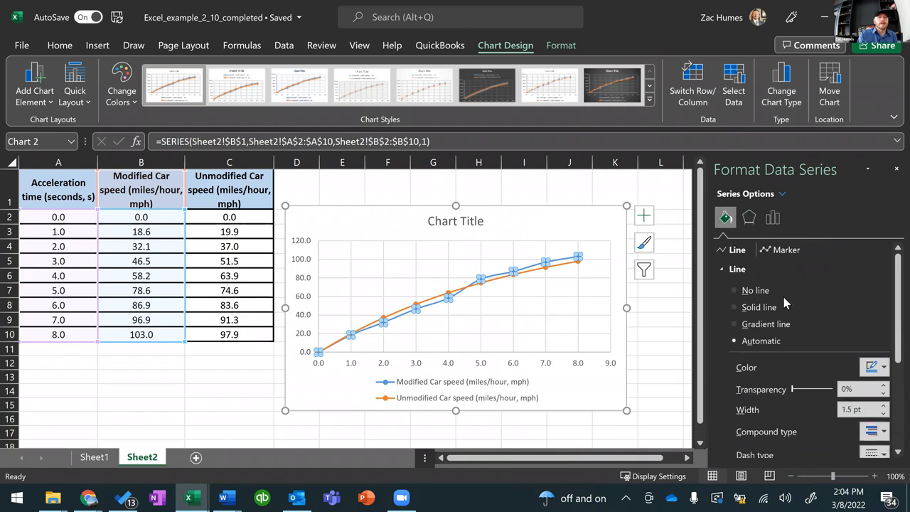
pyautogui.scroll(-1, 778, 331)
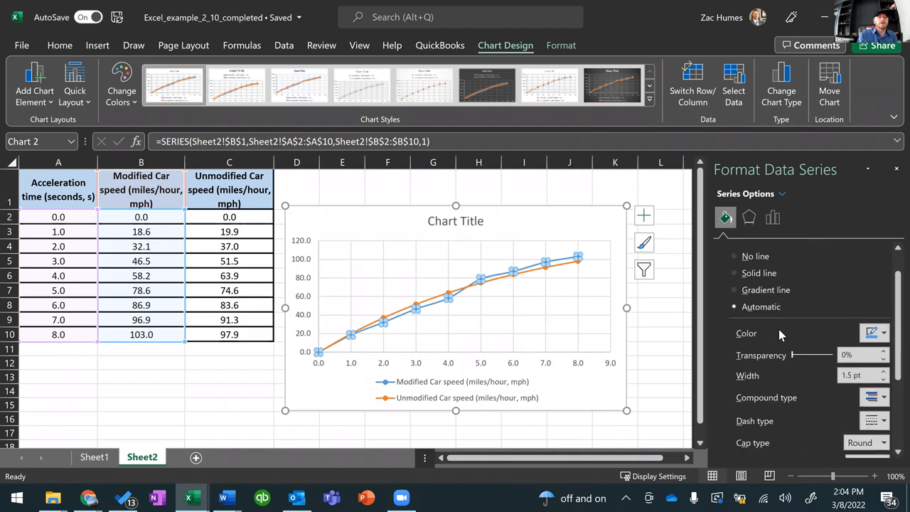
pyautogui.click(877, 422)
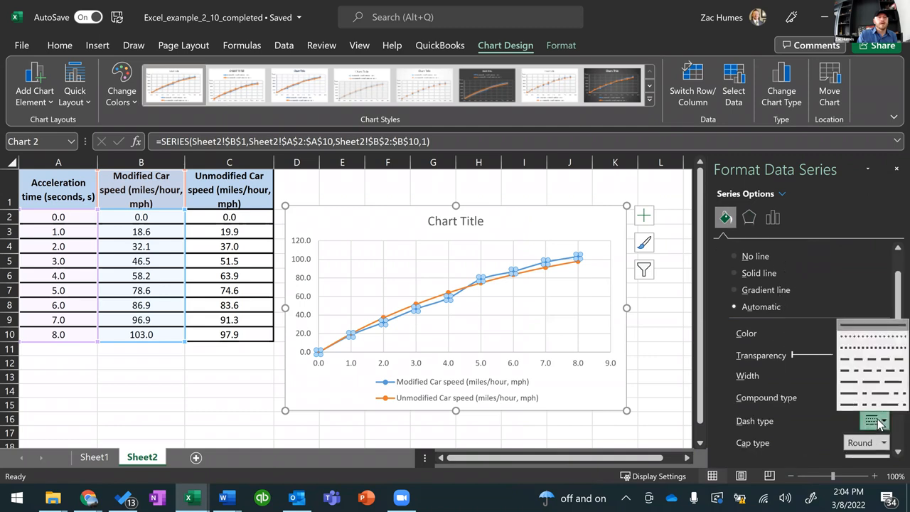
pyautogui.click(880, 360)
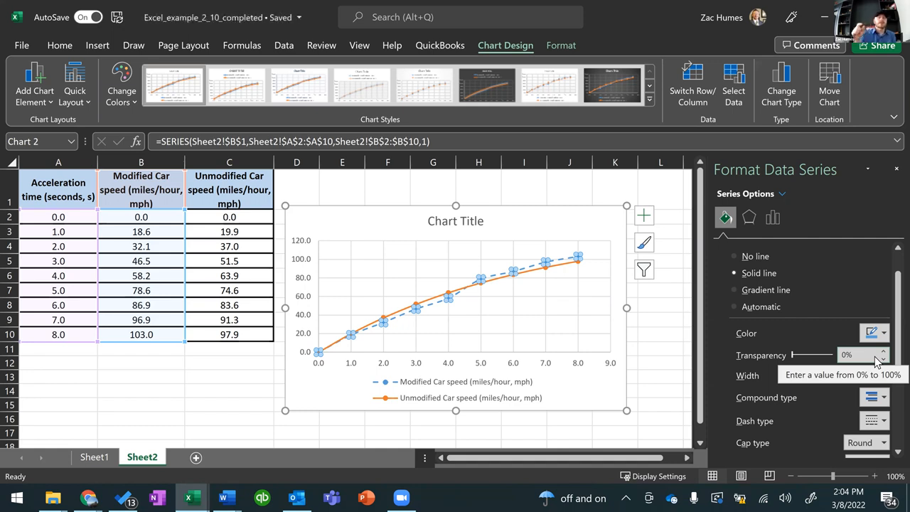
# Add data labels to the Modified Car speed series and remove both the horizontal and vertical gridlines from the chart
pyautogui.click(644, 215)
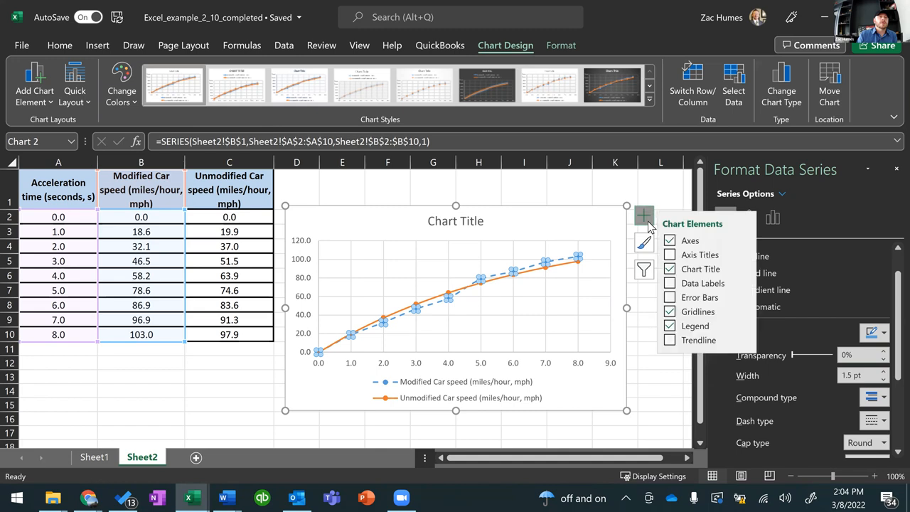
pyautogui.click(670, 284)
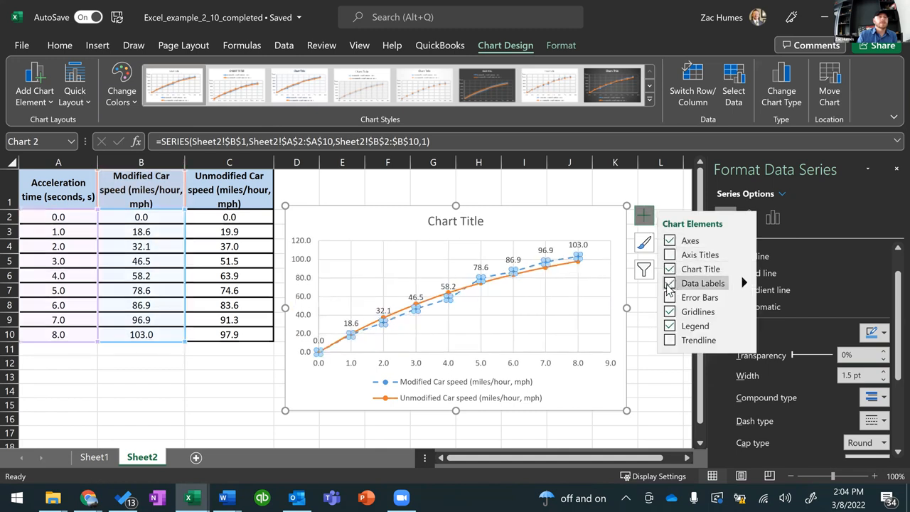
pyautogui.click(501, 313)
pyautogui.click(504, 315)
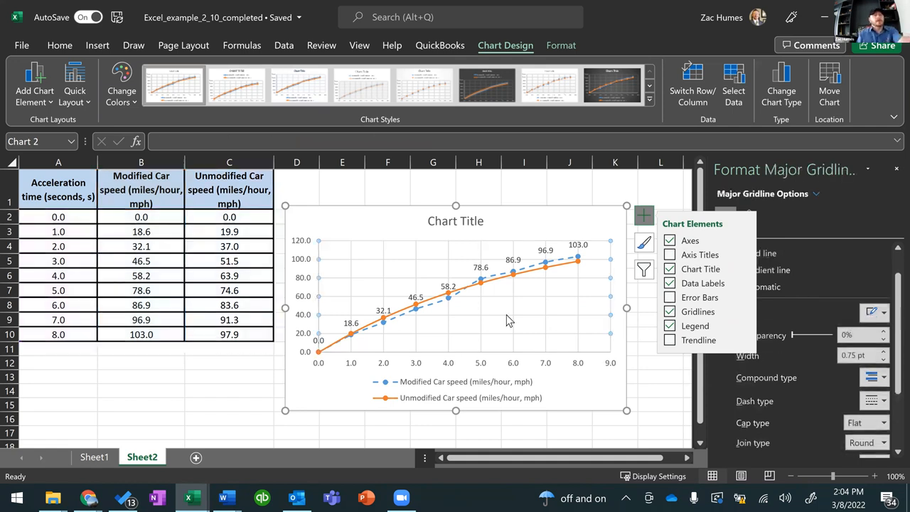
pyautogui.click(509, 319)
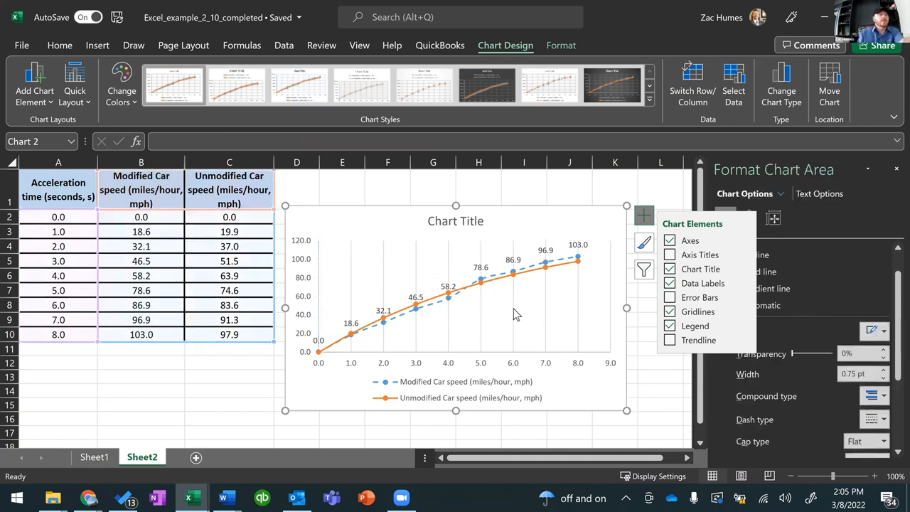
pyautogui.click(514, 314)
pyautogui.press('Delete')
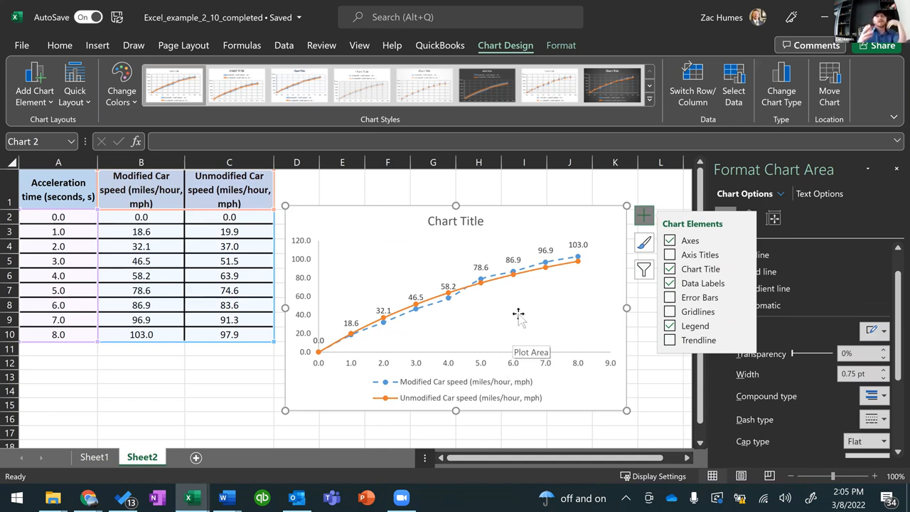
# Move the chart slightly up and to the right, and replace its title with "Car Performance Comparison"
pyautogui.click(195, 378)
pyautogui.moveTo(529, 214)
pyautogui.mouseDown()
pyautogui.moveTo(574, 202)
pyautogui.moveTo(537, 201)
pyautogui.mouseUp()
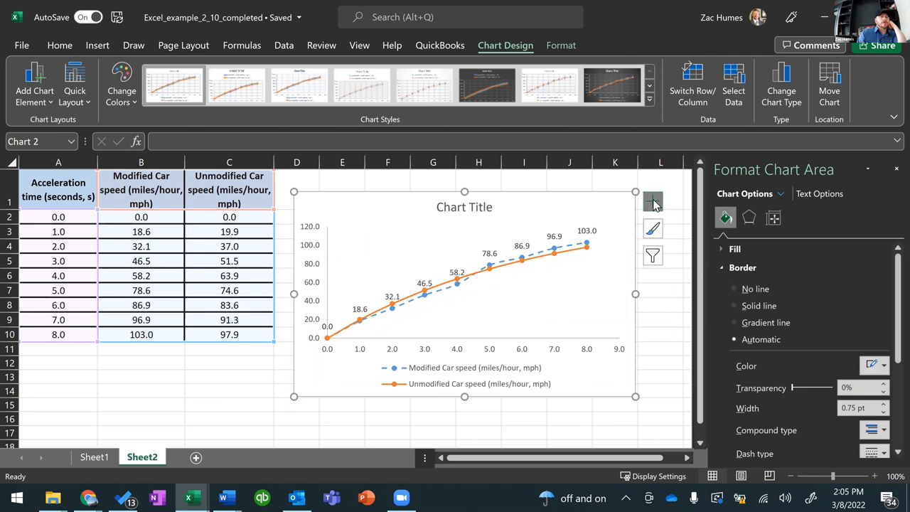
pyautogui.click(653, 202)
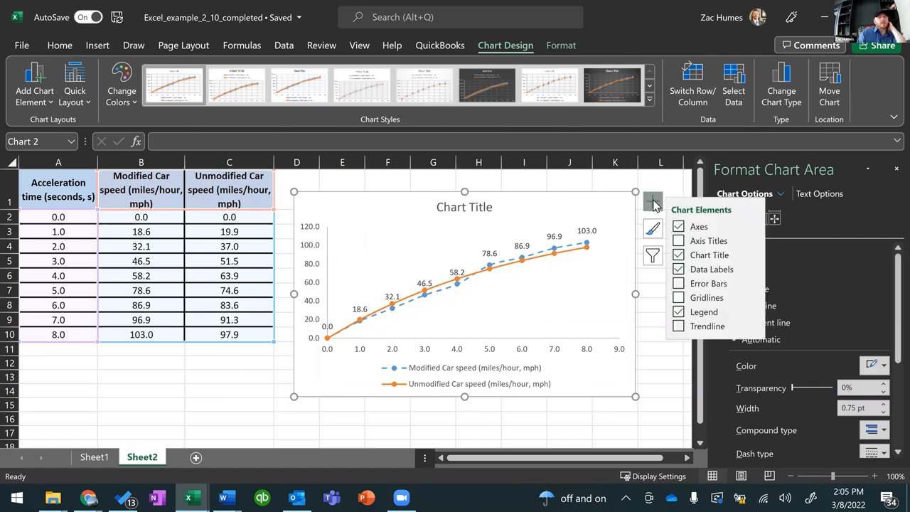
pyautogui.click(754, 256)
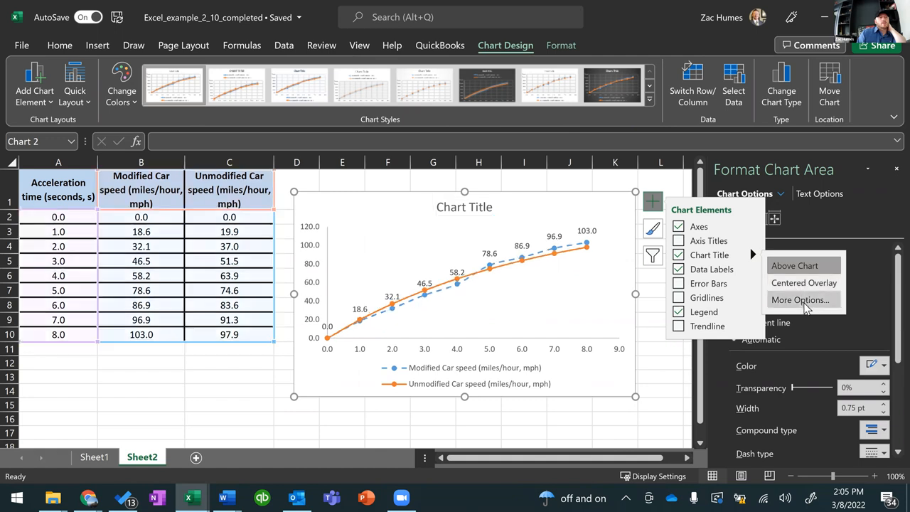
pyautogui.click(463, 207)
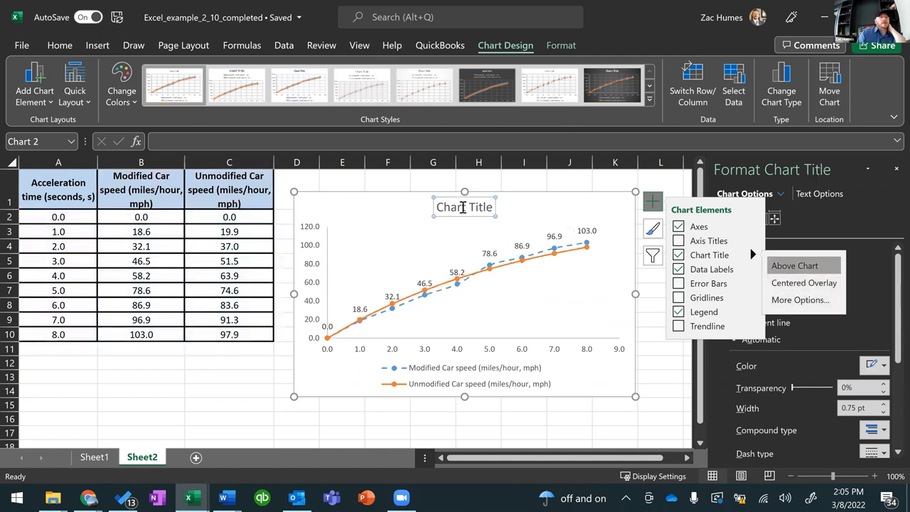
pyautogui.doubleClick(463, 207)
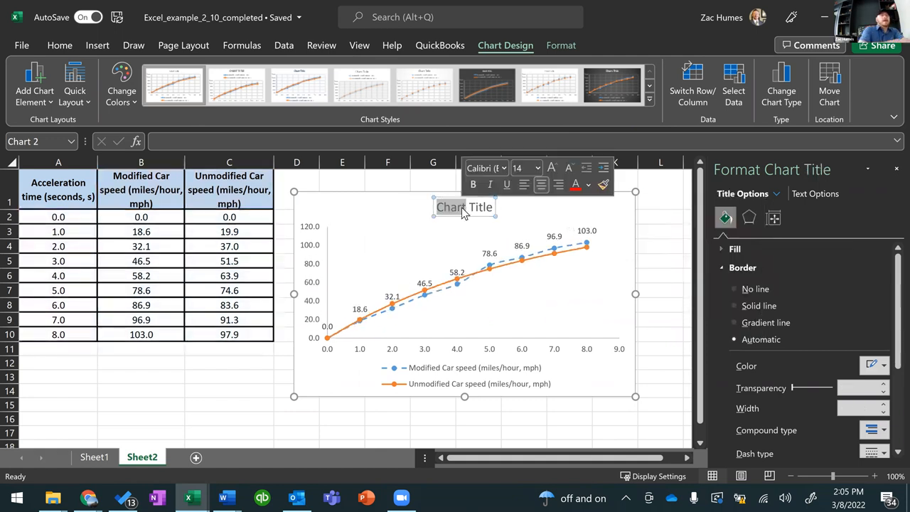
pyautogui.press('Delete')
pyautogui.press('Delete')
pyautogui.press('Delete')
pyautogui.press('Delete')
pyautogui.press('Delete')
pyautogui.press('Delete')
pyautogui.press('Delete')
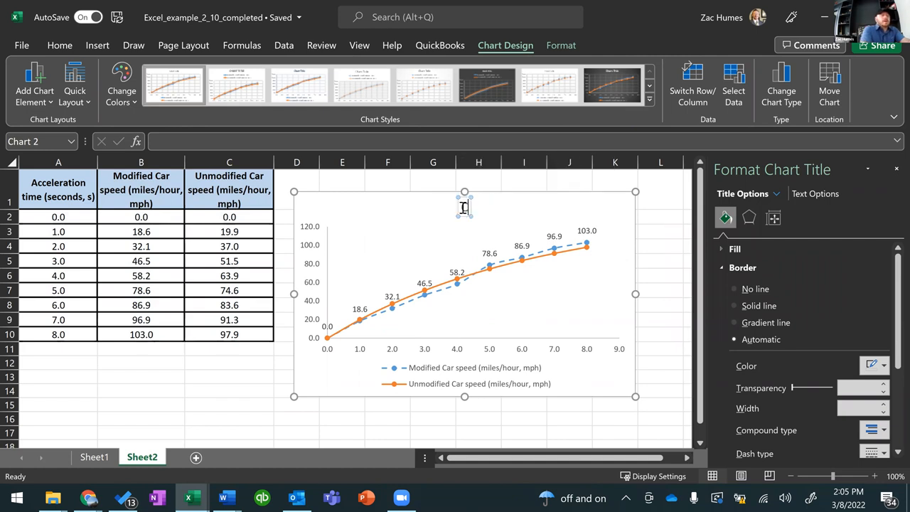
pyautogui.write('Car Perfo')
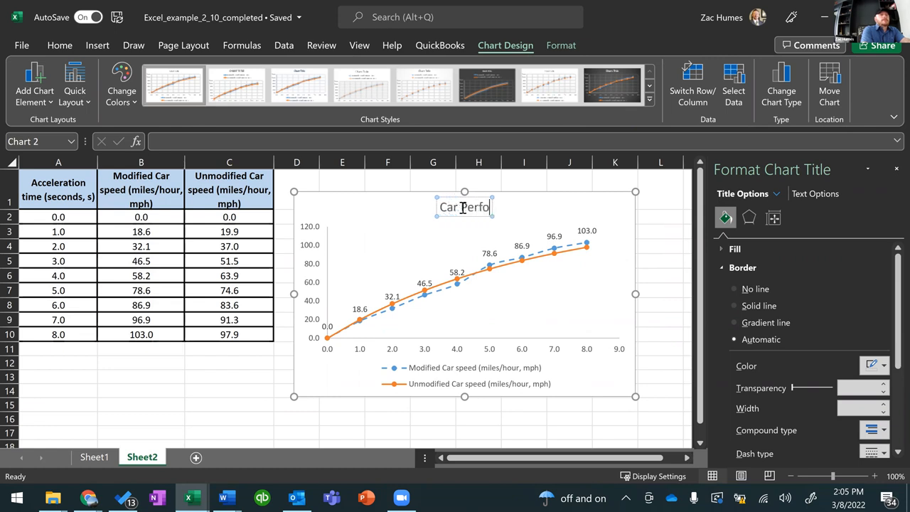
pyautogui.write('rmance Co')
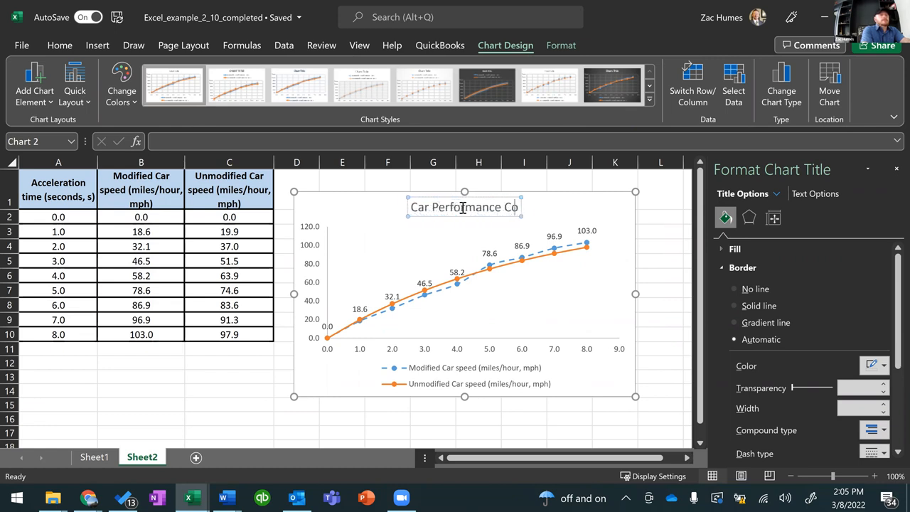
pyautogui.write('mparison')
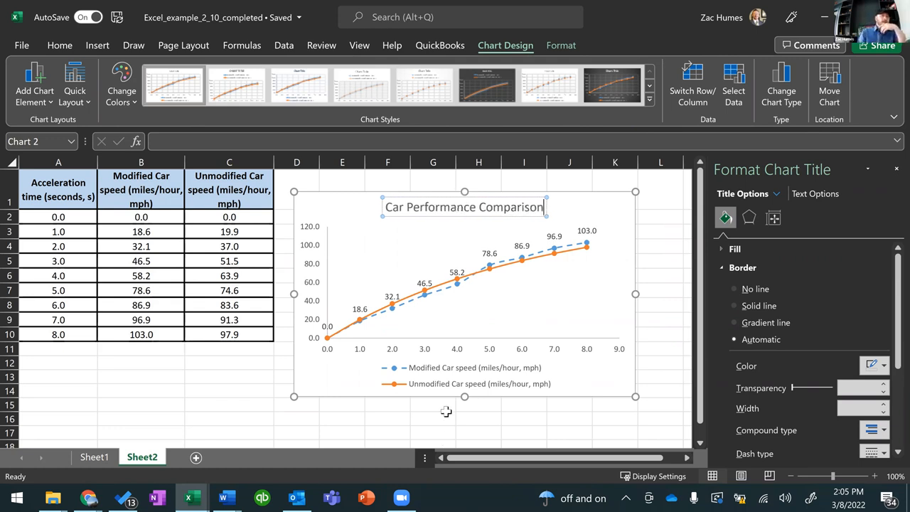
# Move the legend into the empty area of the plot beneath the two speed curves
pyautogui.click(452, 389)
pyautogui.click(654, 202)
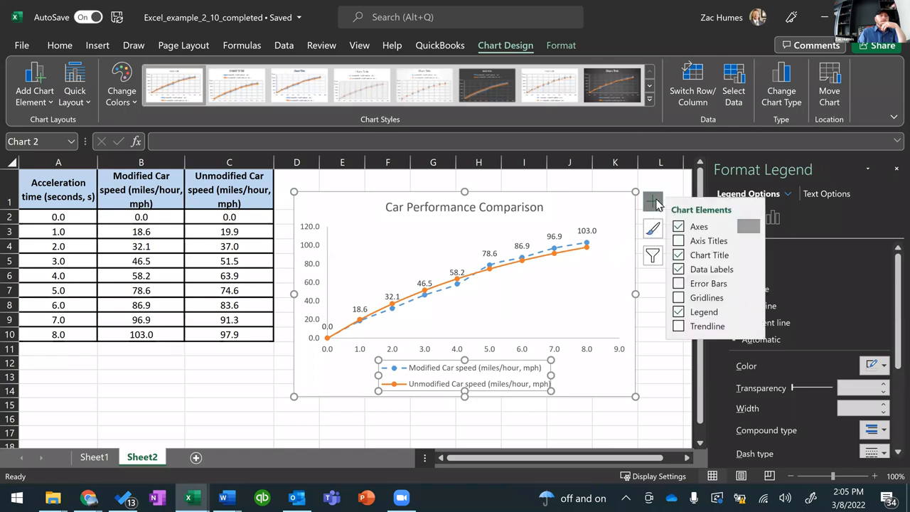
pyautogui.click(754, 315)
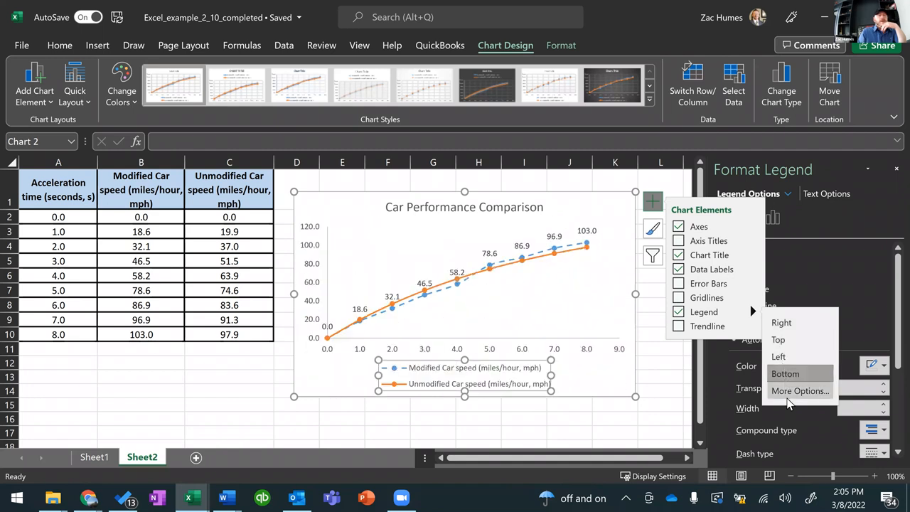
pyautogui.click(791, 395)
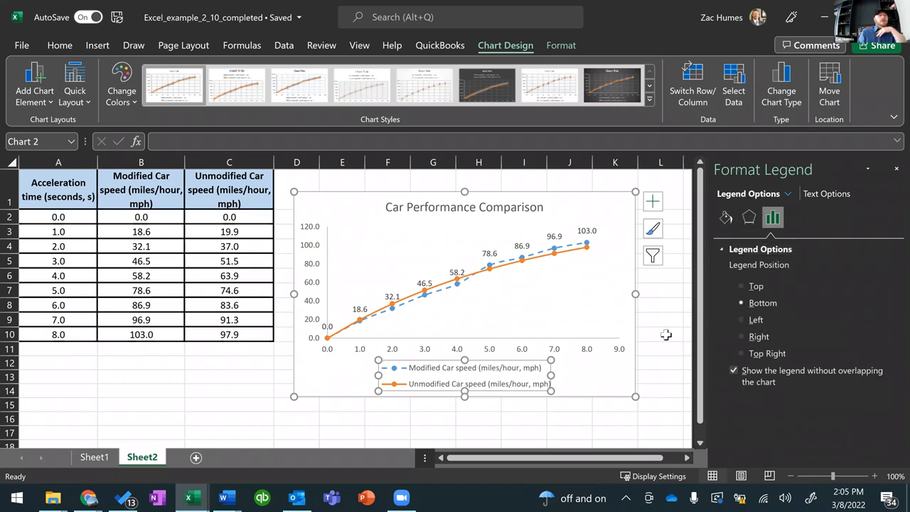
pyautogui.click(530, 418)
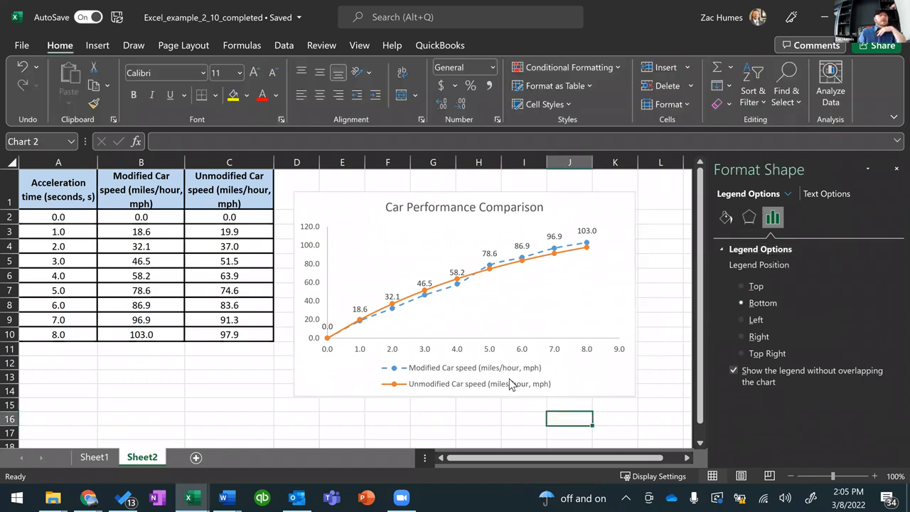
pyautogui.click(516, 378)
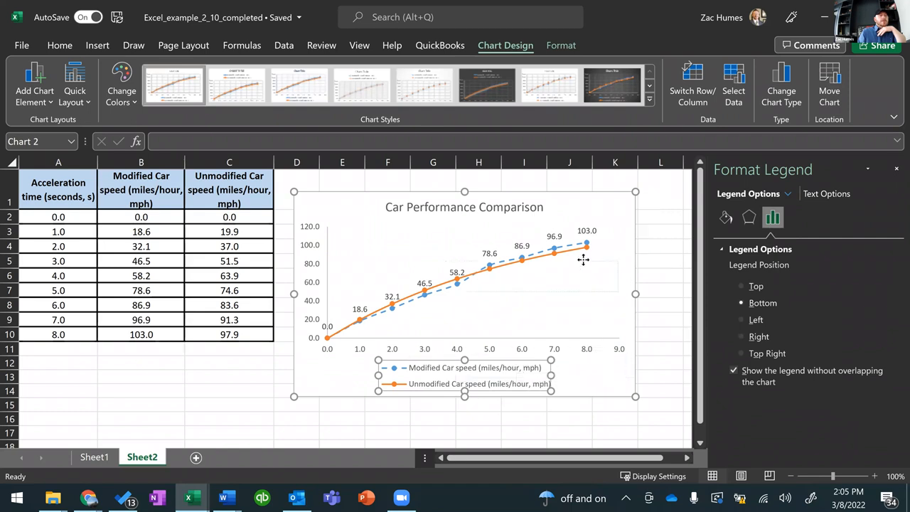
pyautogui.moveTo(588, 281); pyautogui.dragTo(594, 306)
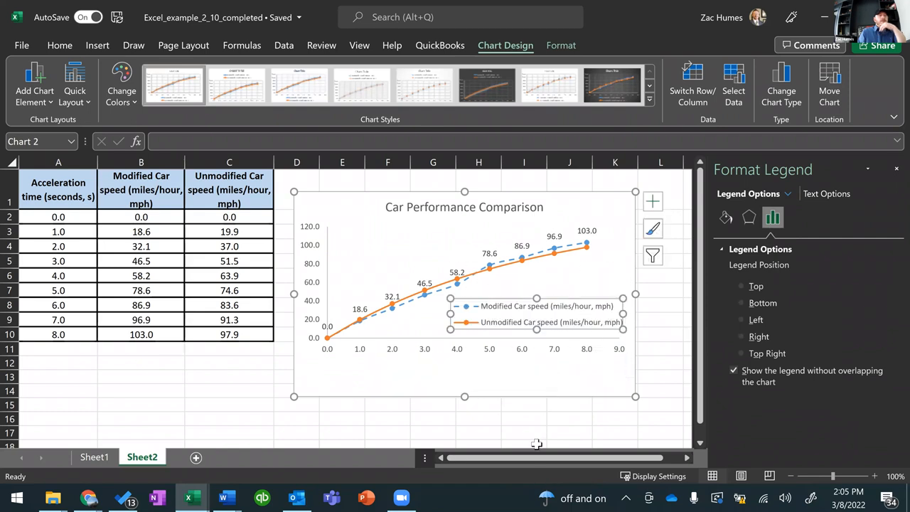
pyautogui.click(424, 350)
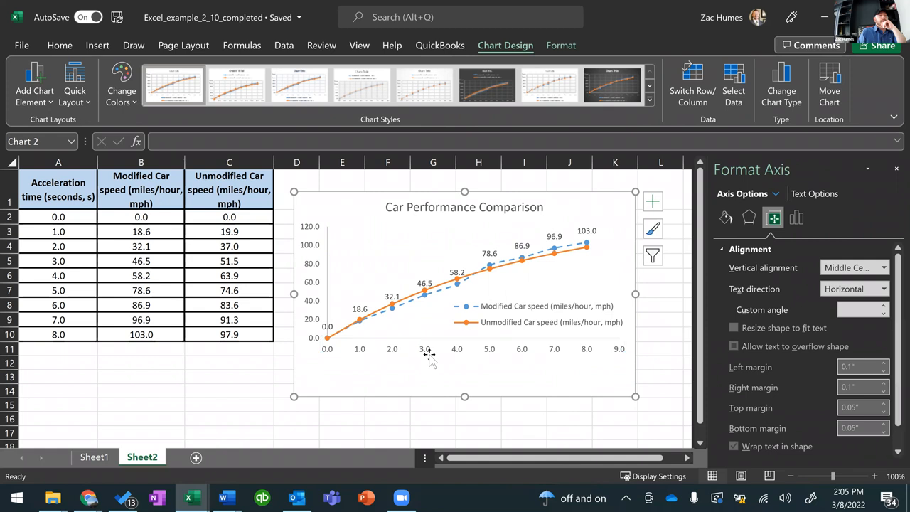
pyautogui.click(423, 336)
pyautogui.click(421, 347)
pyautogui.click(408, 378)
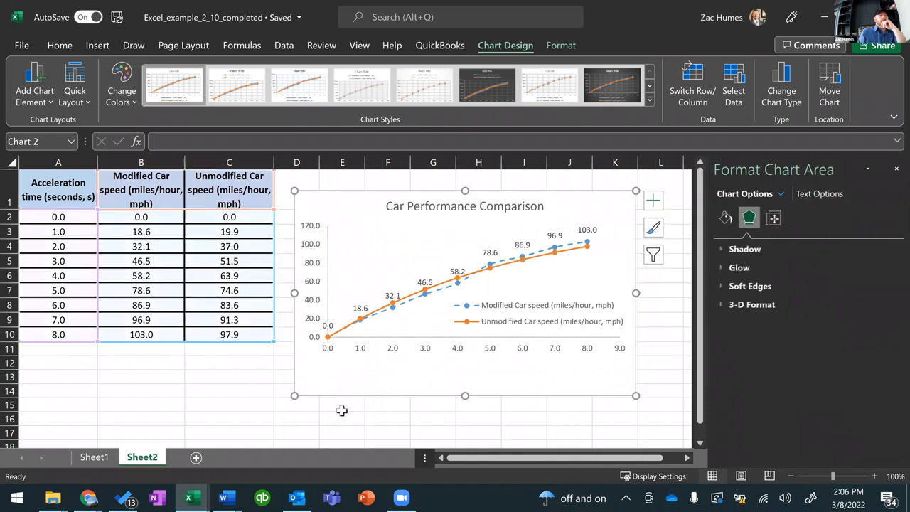
pyautogui.click(343, 427)
pyautogui.click(349, 361)
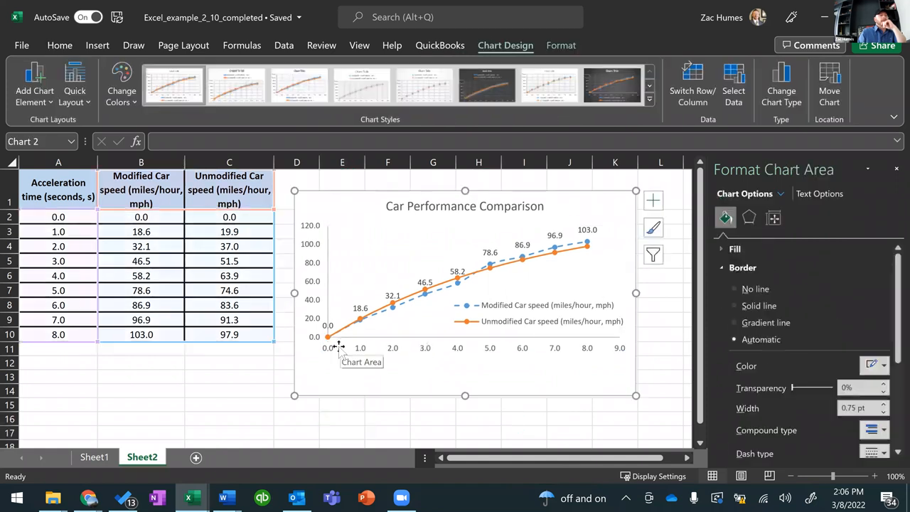
# Enlarge the chart's plot area downward to fill the empty space and move the legend lower beneath the speed curves
pyautogui.click(375, 339)
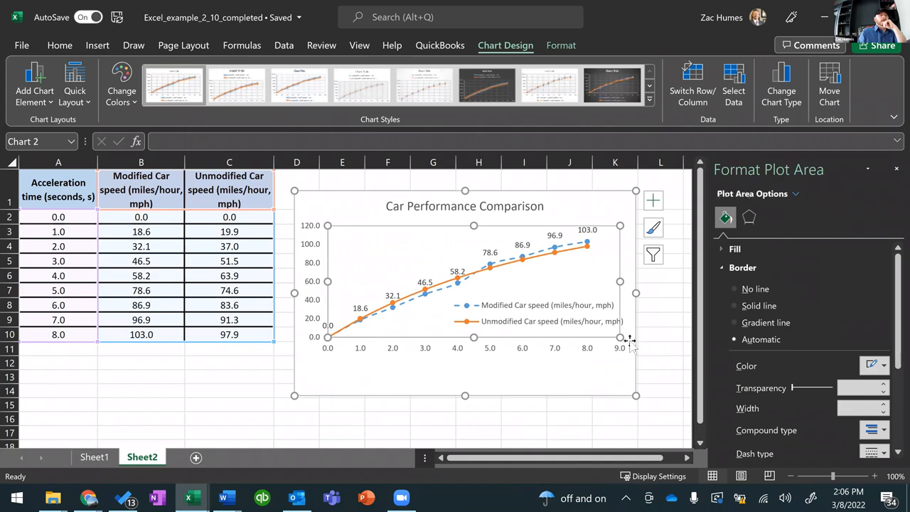
pyautogui.moveTo(620, 337); pyautogui.dragTo(623, 377)
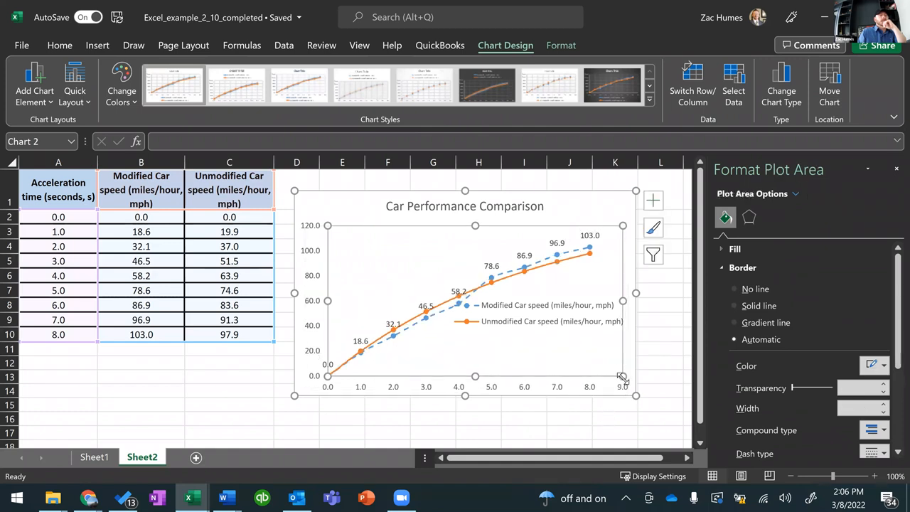
pyautogui.click(568, 329)
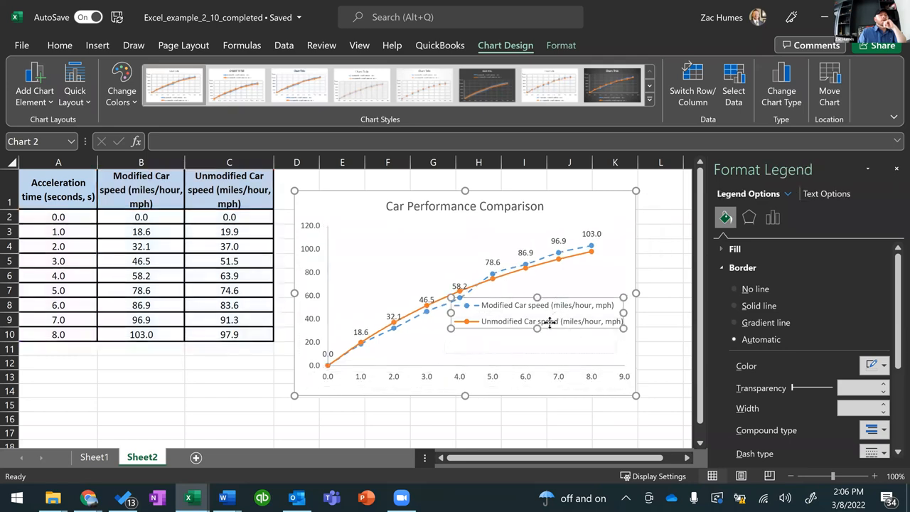
pyautogui.moveTo(550, 322); pyautogui.dragTo(550, 324)
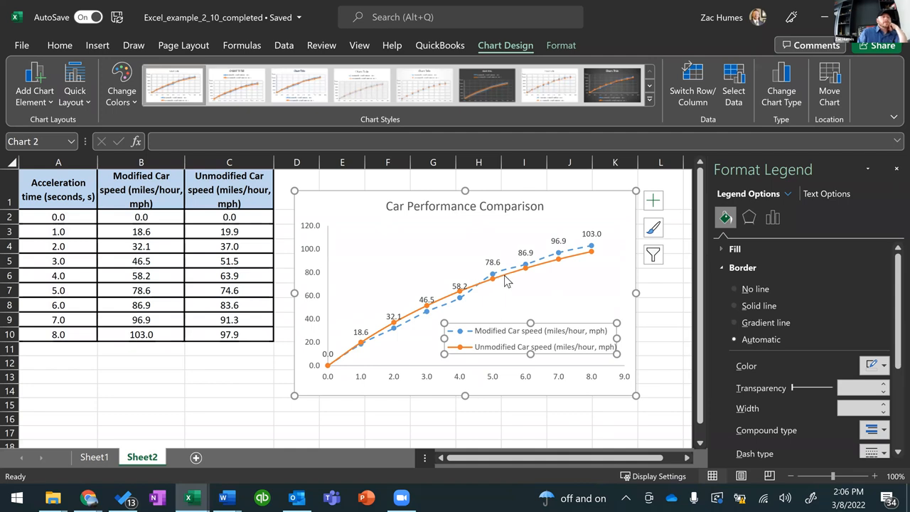
pyautogui.click(317, 302)
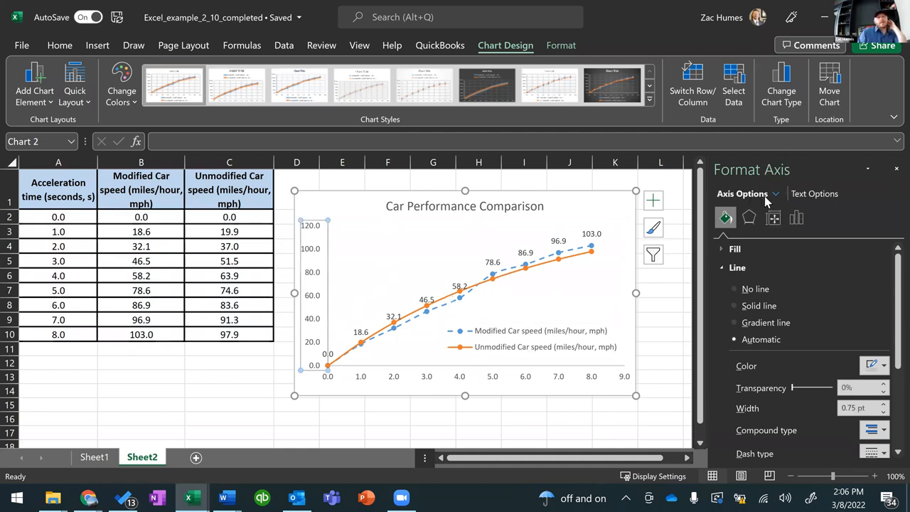
pyautogui.click(448, 302)
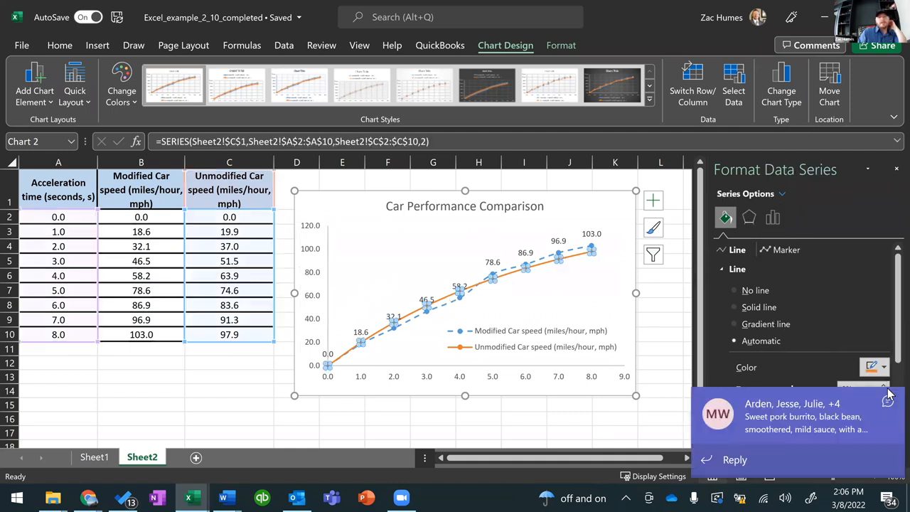
pyautogui.click(887, 394)
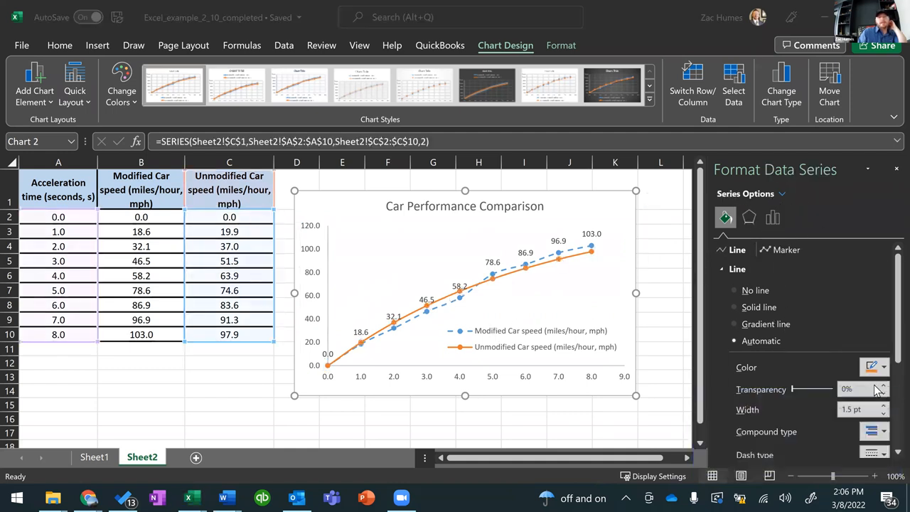
# Set the maximum bound of the chart's vertical speed axis to 60
pyautogui.click(315, 305)
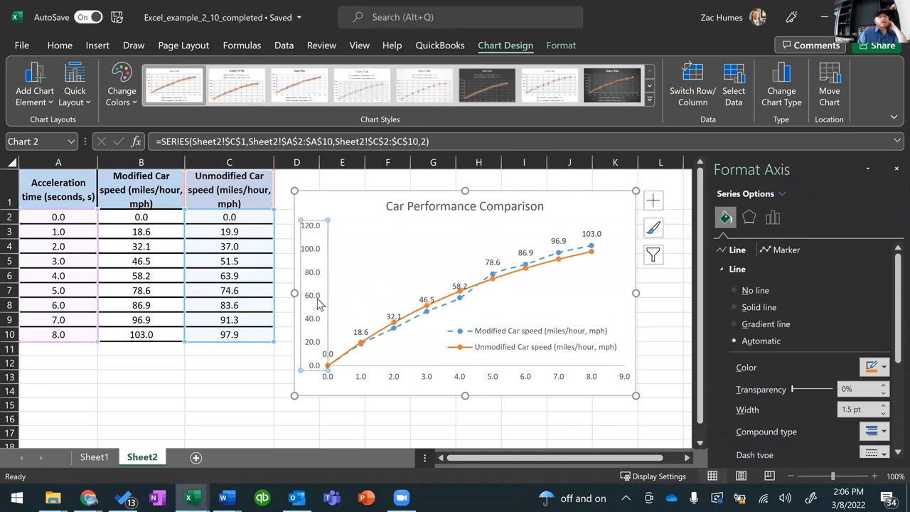
pyautogui.scroll(-5, 801, 346)
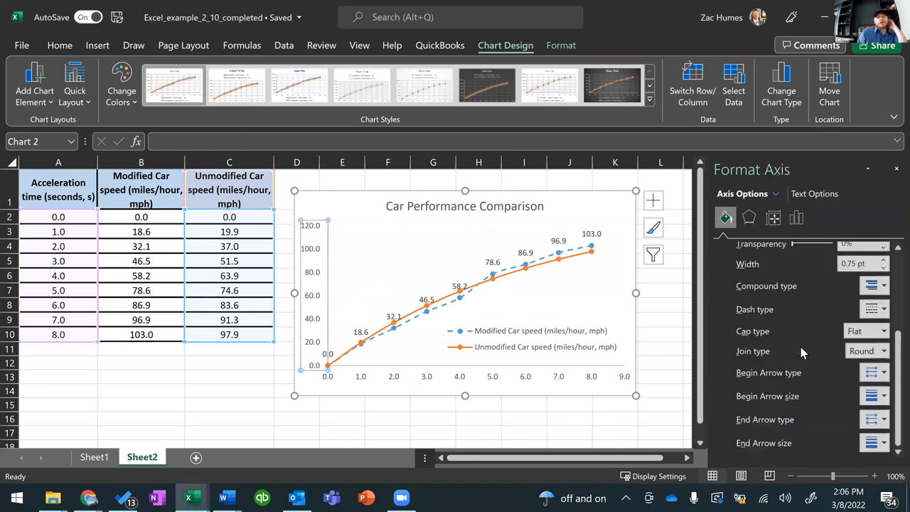
pyautogui.scroll(3, 800, 347)
pyautogui.click(757, 266)
pyautogui.click(773, 218)
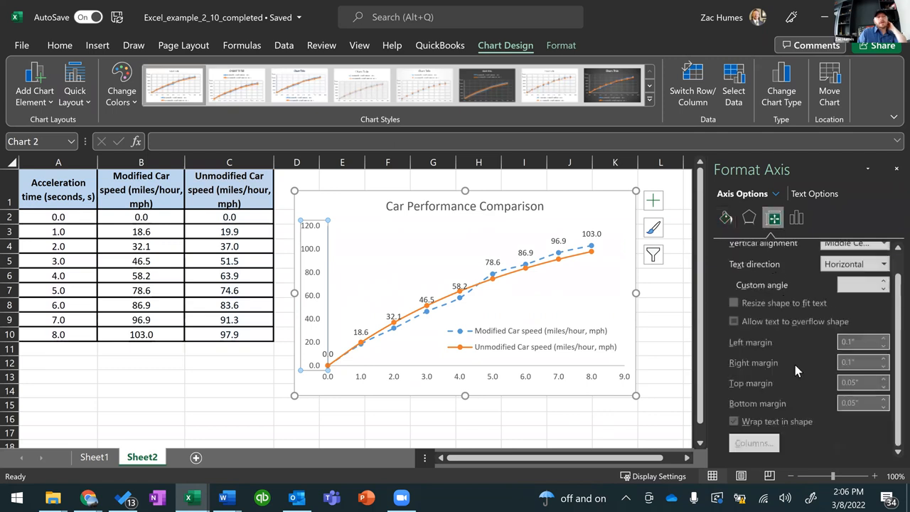
pyautogui.scroll(1, 796, 365)
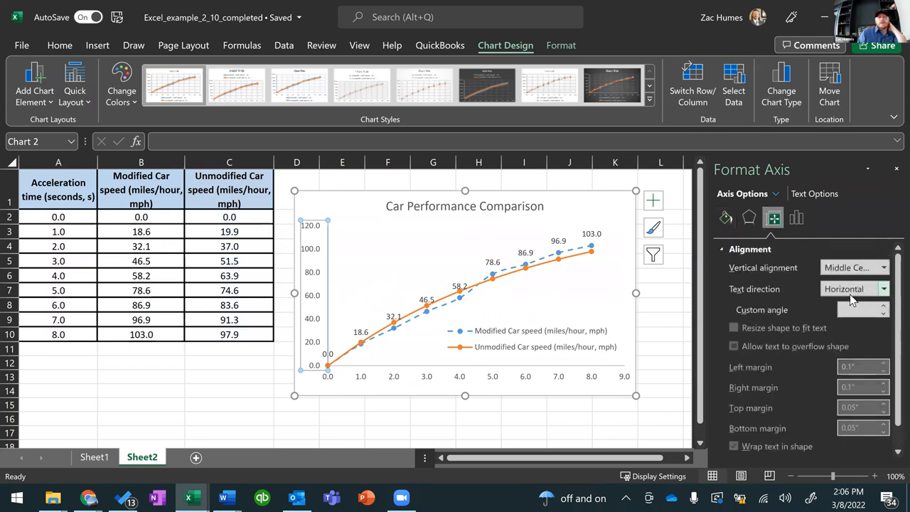
pyautogui.click(749, 218)
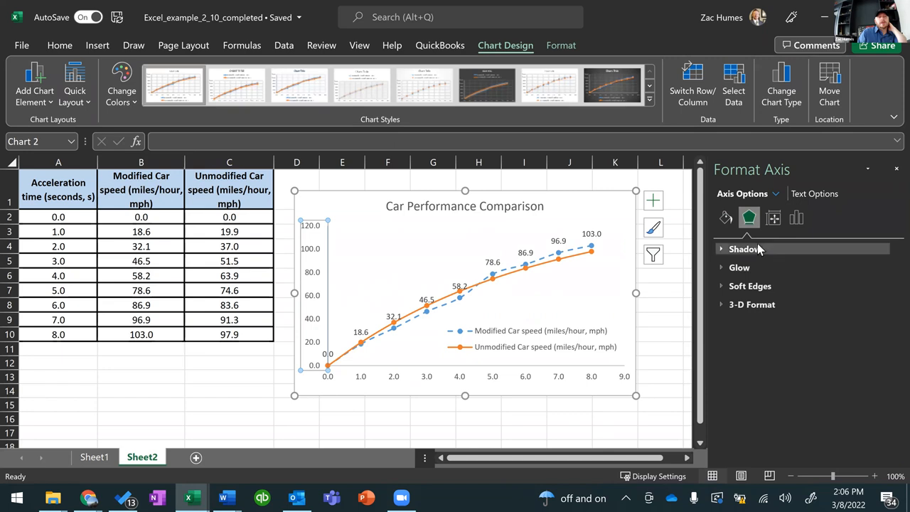
pyautogui.click(797, 218)
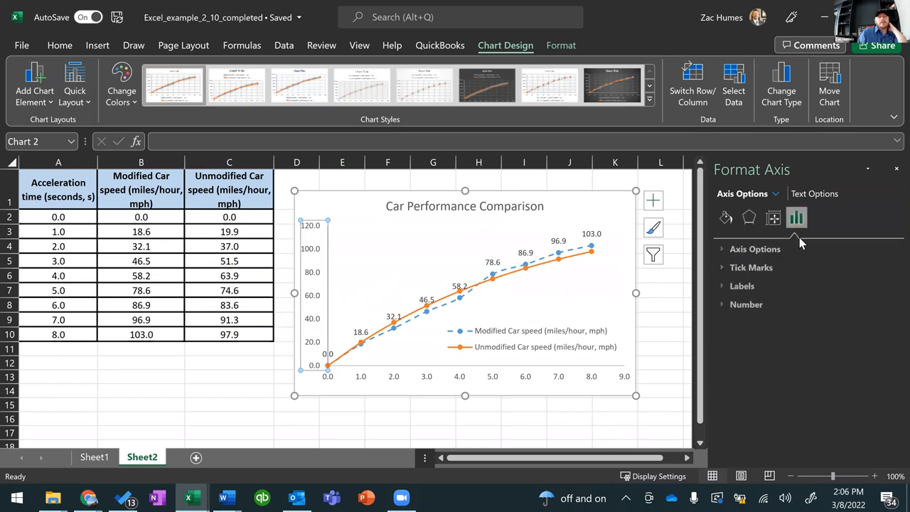
pyautogui.click(722, 249)
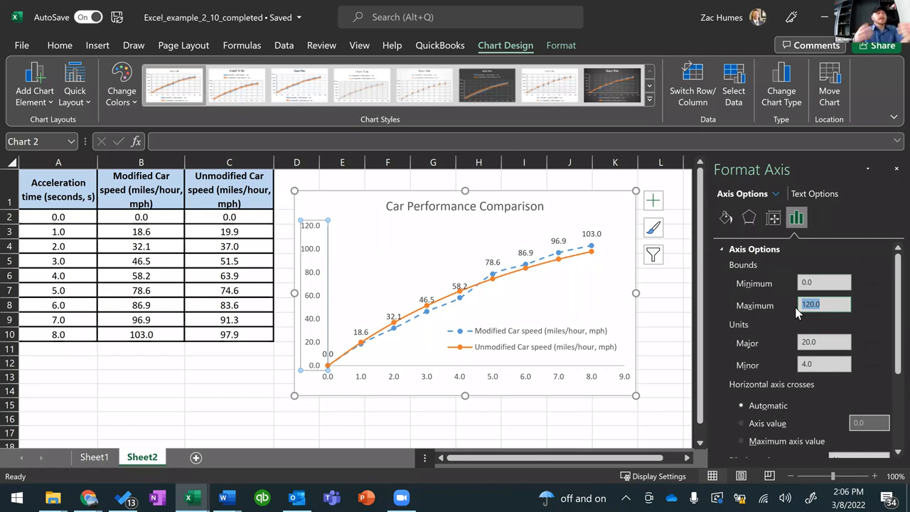
pyautogui.write('60')
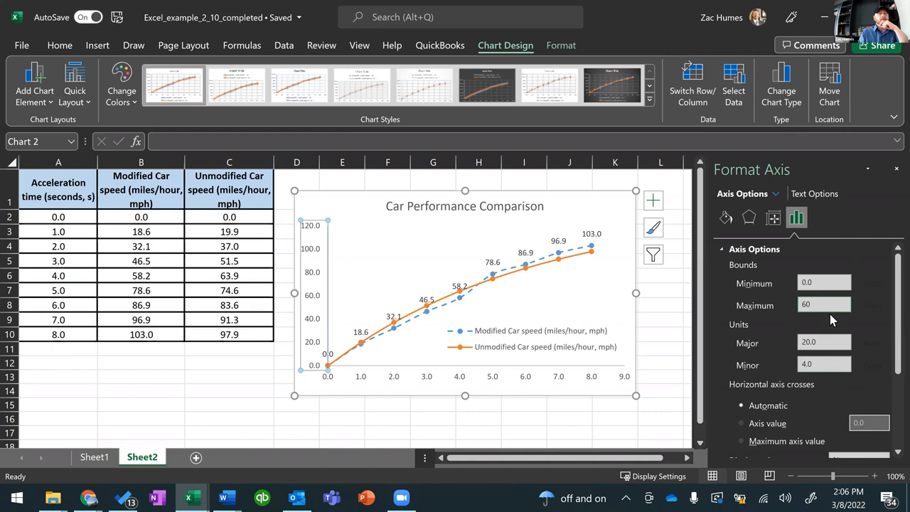
pyautogui.click(828, 285)
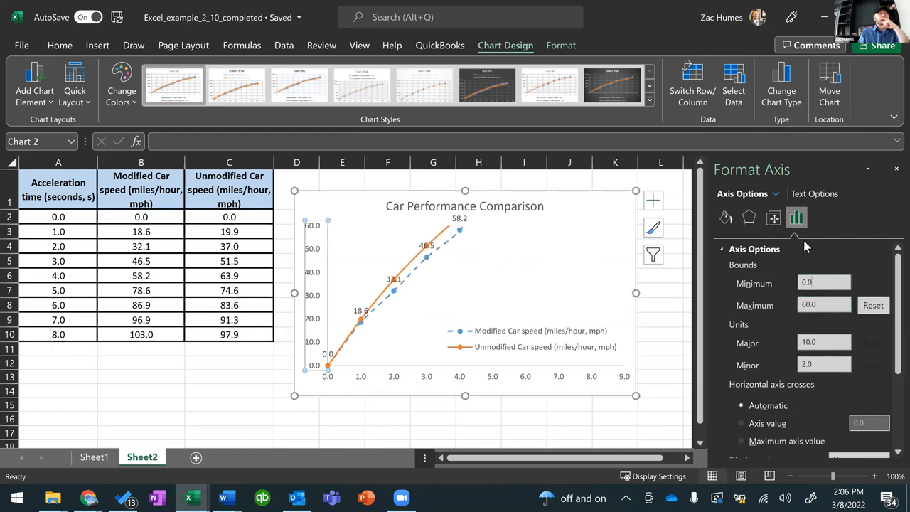
# Set the maximum bound of the chart's horizontal time axis to 5
pyautogui.click(558, 381)
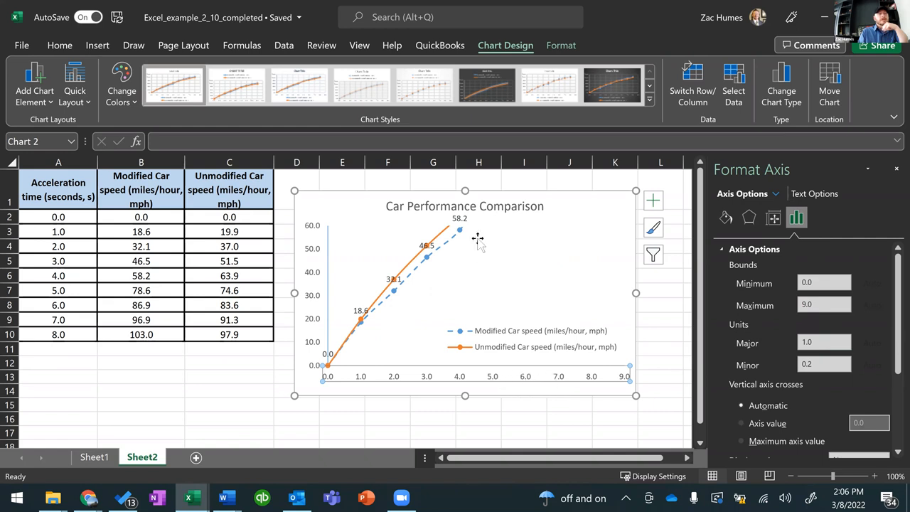
pyautogui.doubleClick(822, 305)
pyautogui.write('5')
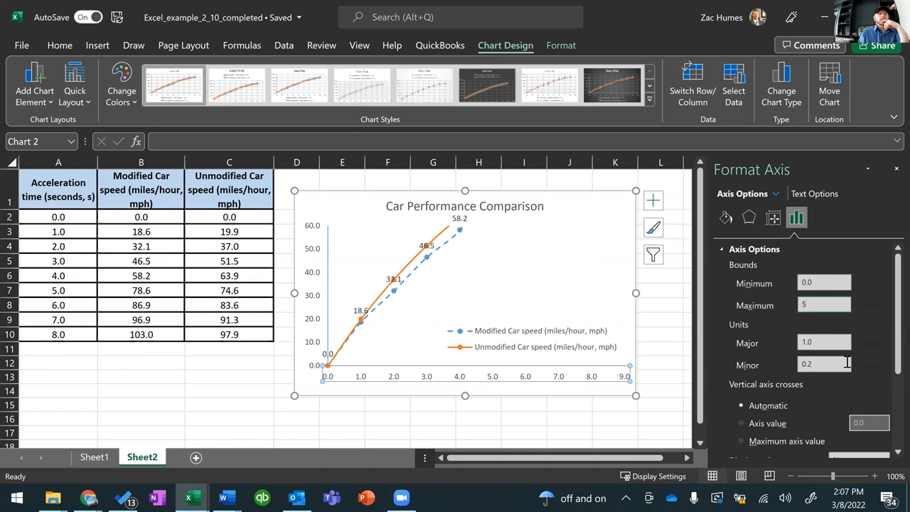
pyautogui.press('Return')
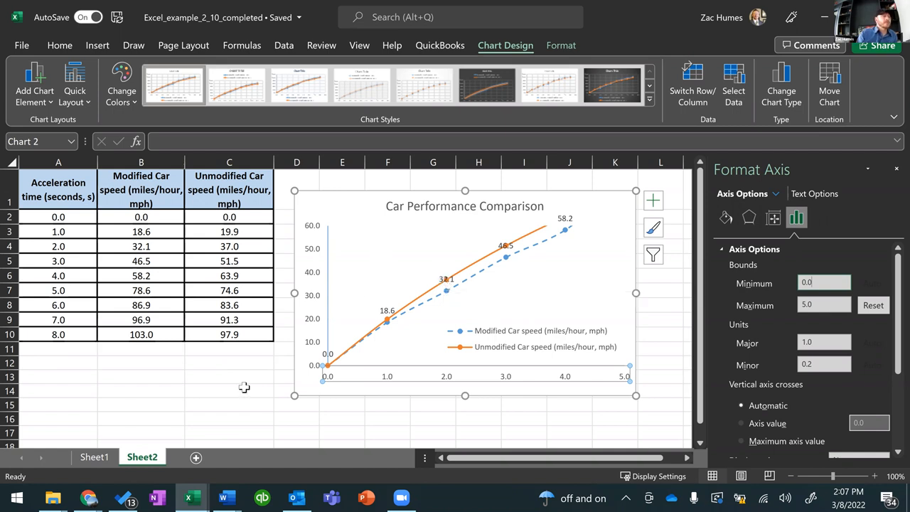
# Copy the whole formatted speed table, A1:C10, including its header row
pyautogui.click(244, 387)
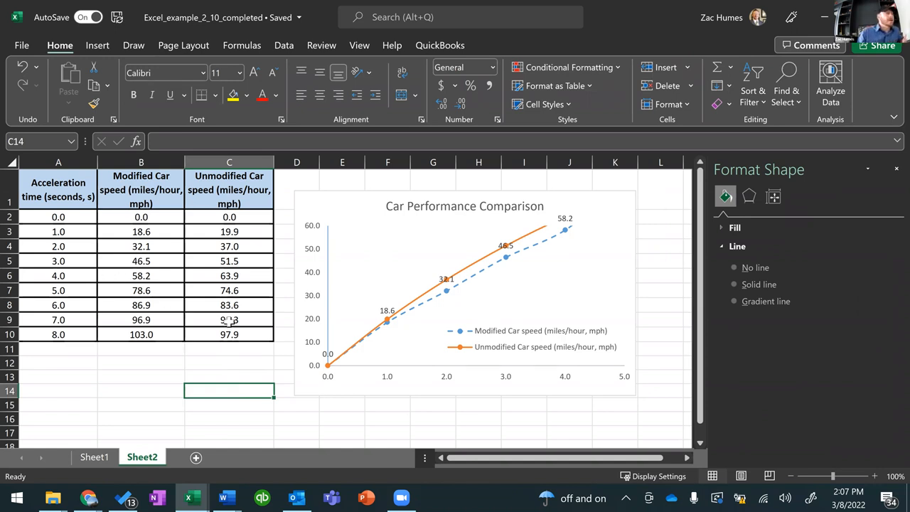
pyautogui.moveTo(232, 331); pyautogui.dragTo(70, 178)
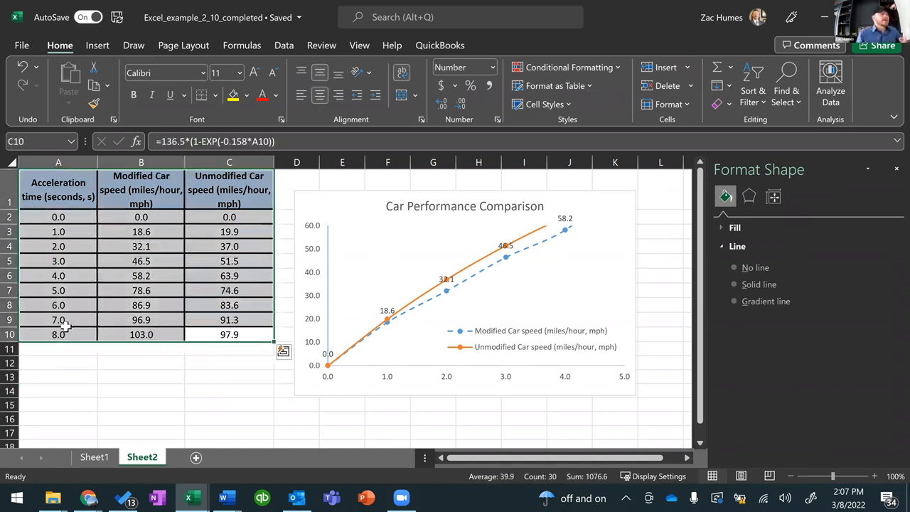
pyautogui.hotkey('ctrl', 'c')
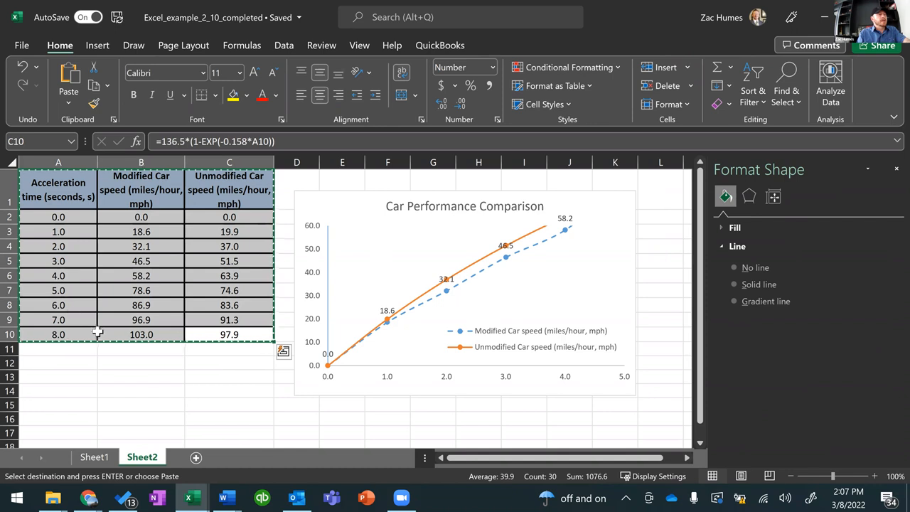
# Switch to the example_2_10_in_class Word document and go to the empty space at the end of page 2
pyautogui.moveTo(235, 498)
pyautogui.hotkey('shift', 'F11')
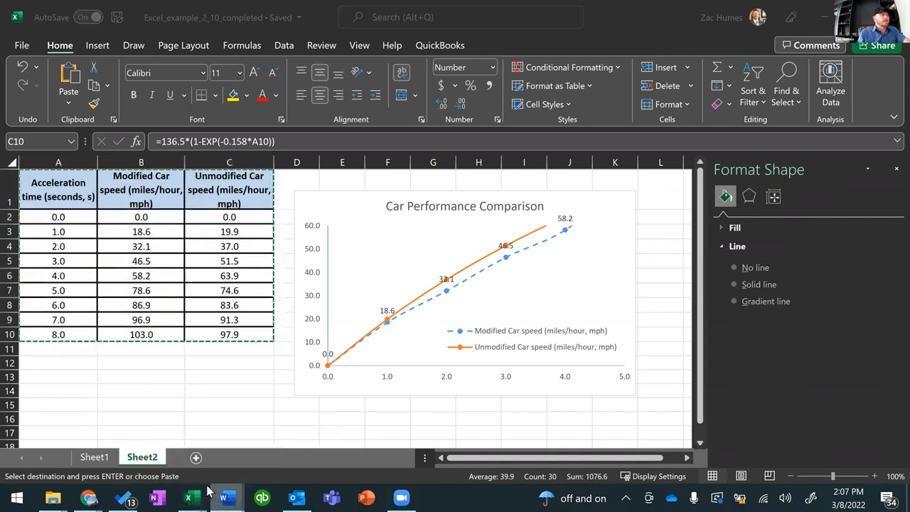
pyautogui.click(174, 464)
pyautogui.scroll(-10, 658, 396)
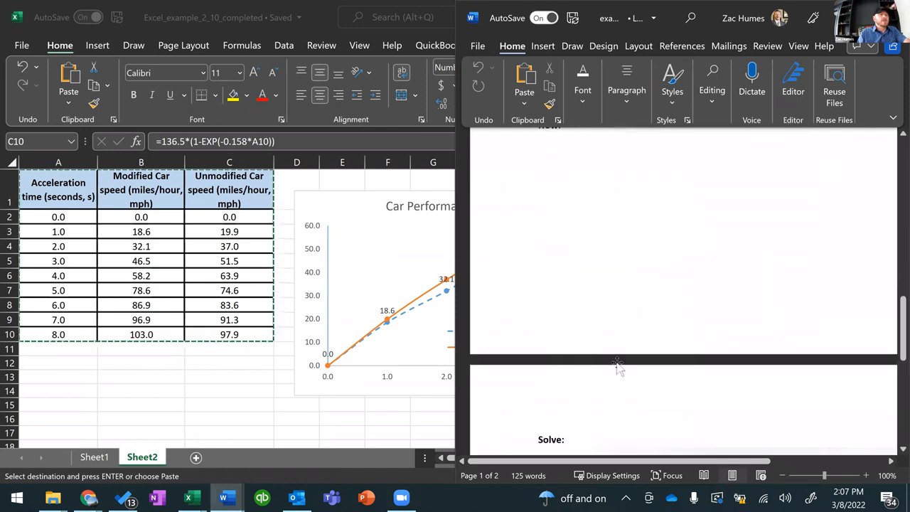
pyautogui.scroll(5, 616, 361)
pyautogui.scroll(5, 616, 361)
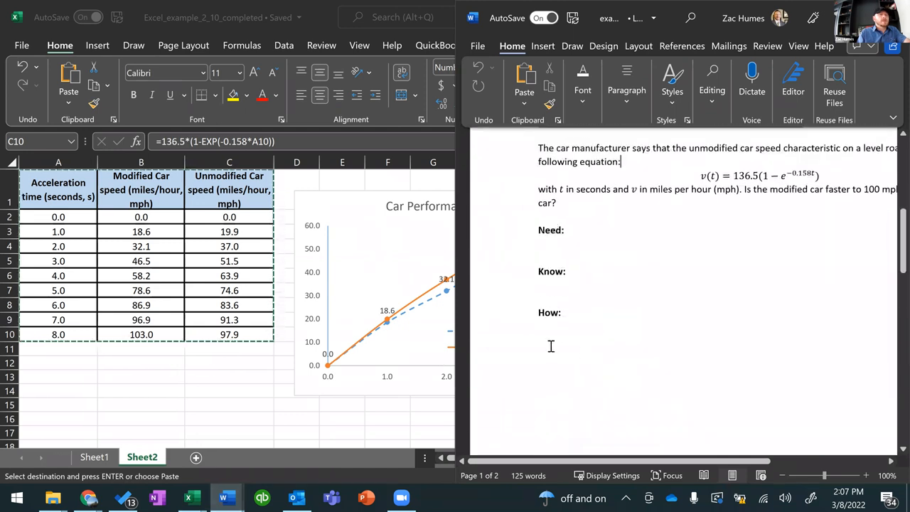
pyautogui.scroll(-15, 596, 363)
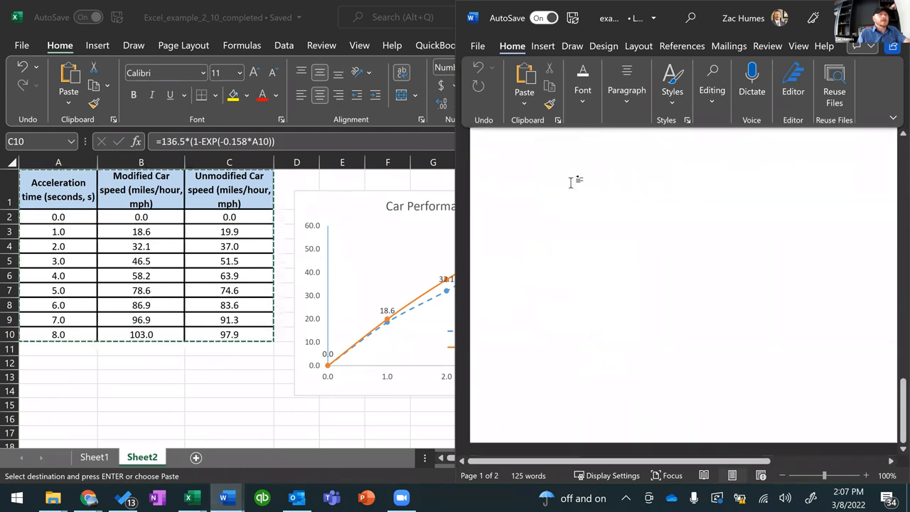
# Paste the copied speed table directly below the scanned speed-versus-time graph in the Word document
pyautogui.click(565, 201)
pyautogui.rightClick(564, 185)
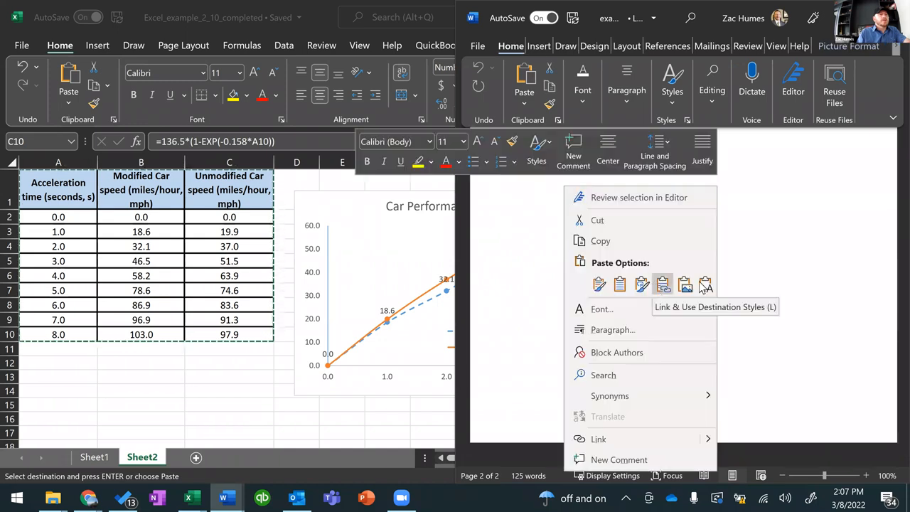
pyautogui.click(660, 284)
pyautogui.scroll(1, 691, 308)
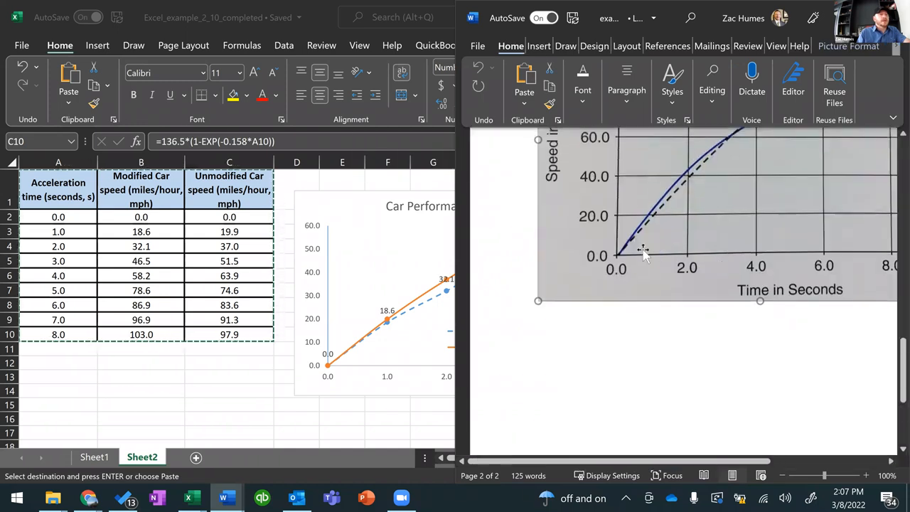
pyautogui.click(803, 326)
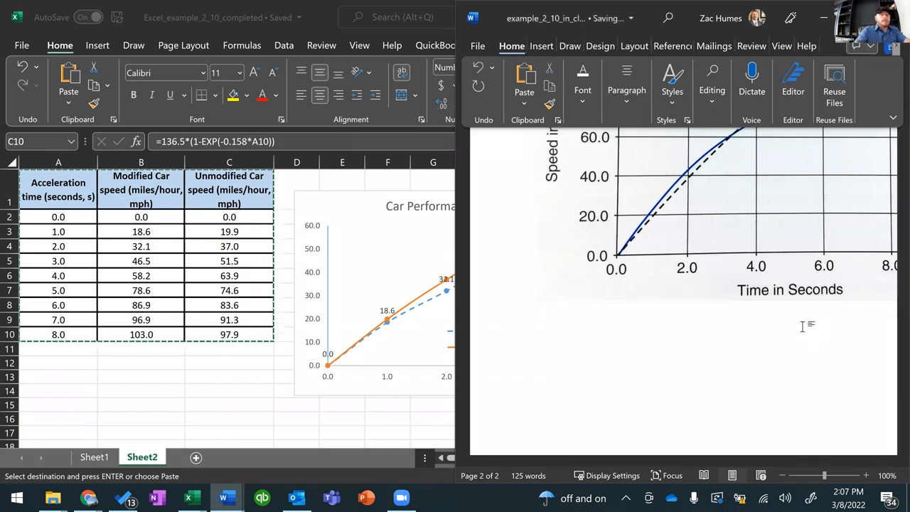
pyautogui.hotkey('ctrl', 'v')
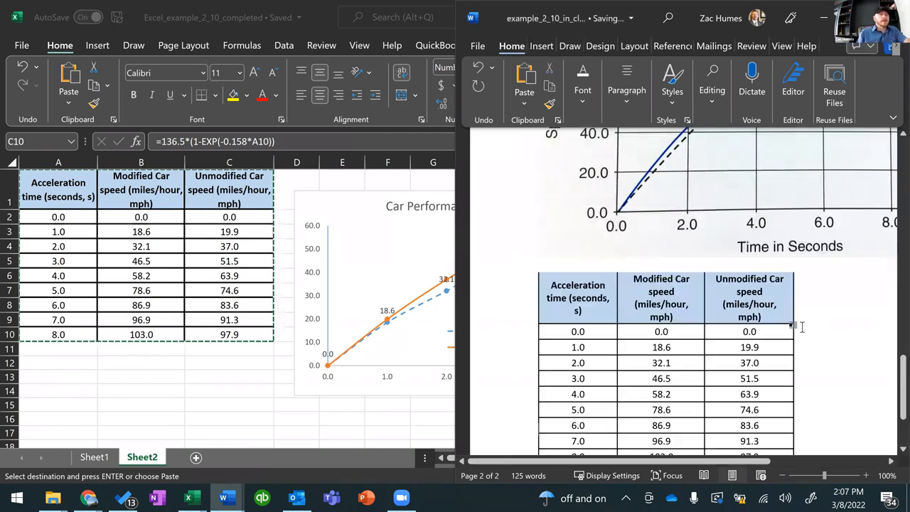
# Change the pasted speed table's paste option to Picture
pyautogui.click(573, 289)
pyautogui.click(574, 289)
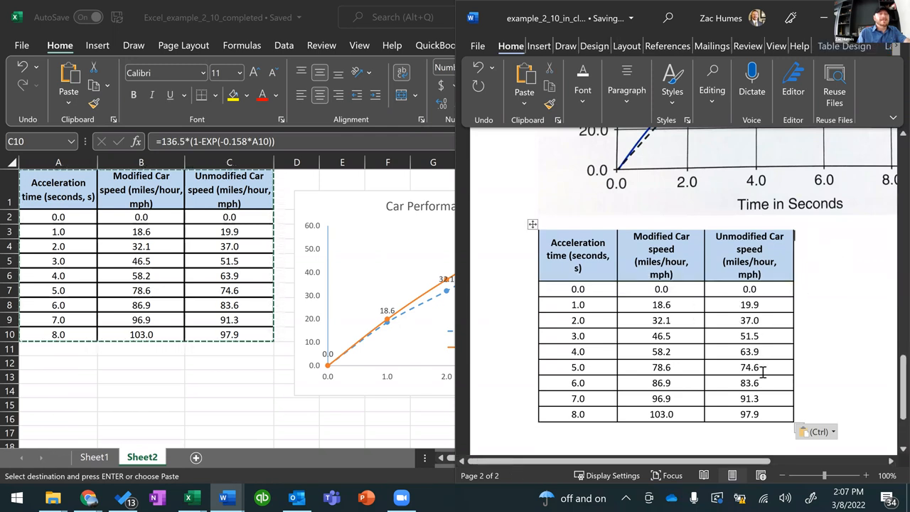
pyautogui.click(821, 434)
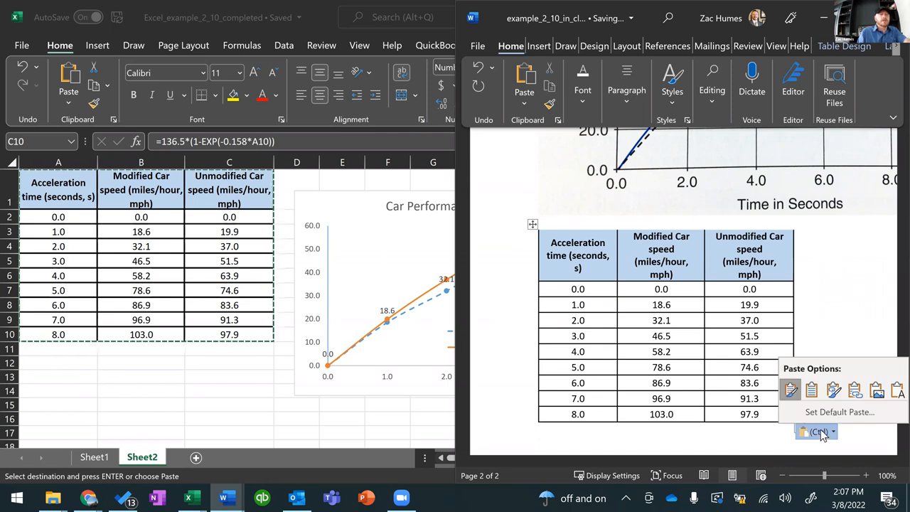
pyautogui.click(875, 389)
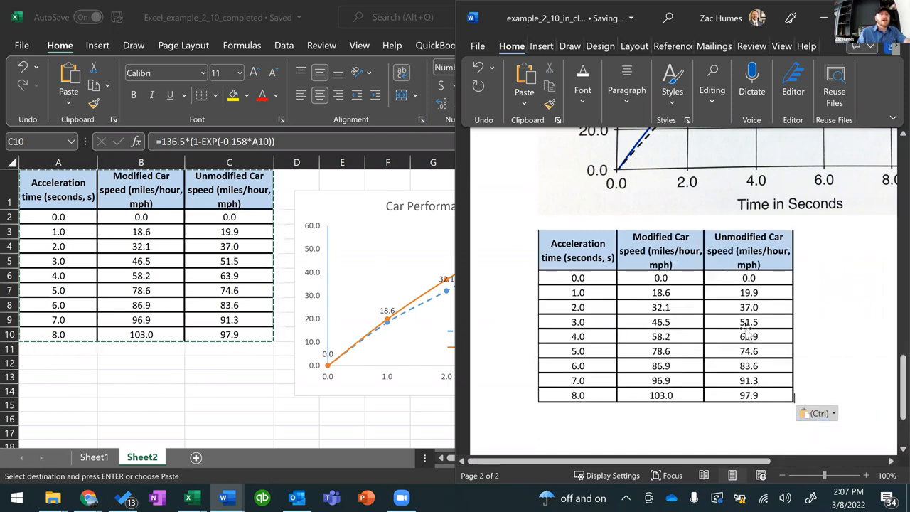
# Try resizing the table picture from its corner, and delete the picture from the document
pyautogui.click(750, 352)
pyautogui.moveTo(794, 401); pyautogui.dragTo(776, 390)
pyautogui.moveTo(674, 329); pyautogui.dragTo(759, 390)
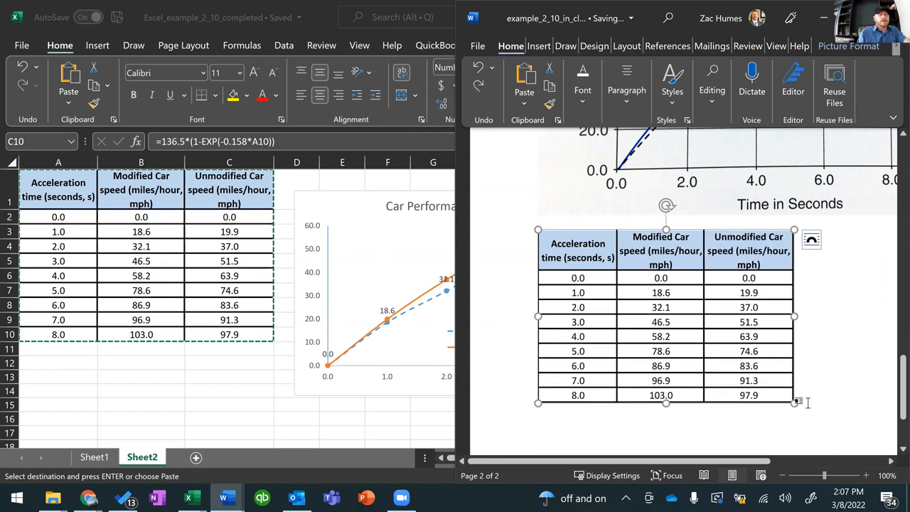
pyautogui.press('Delete')
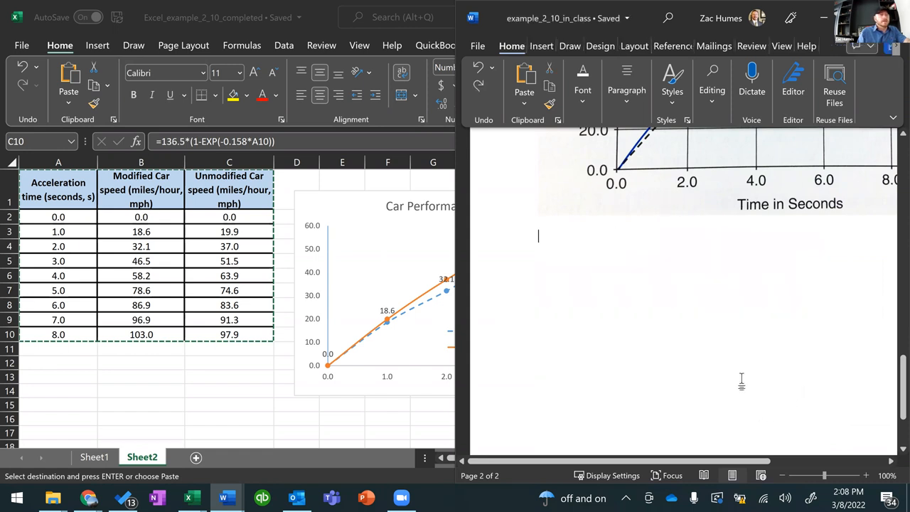
# Paste the copied speed table as a picture below the scanned speed-versus-time graph in the Word document
pyautogui.rightClick(558, 260)
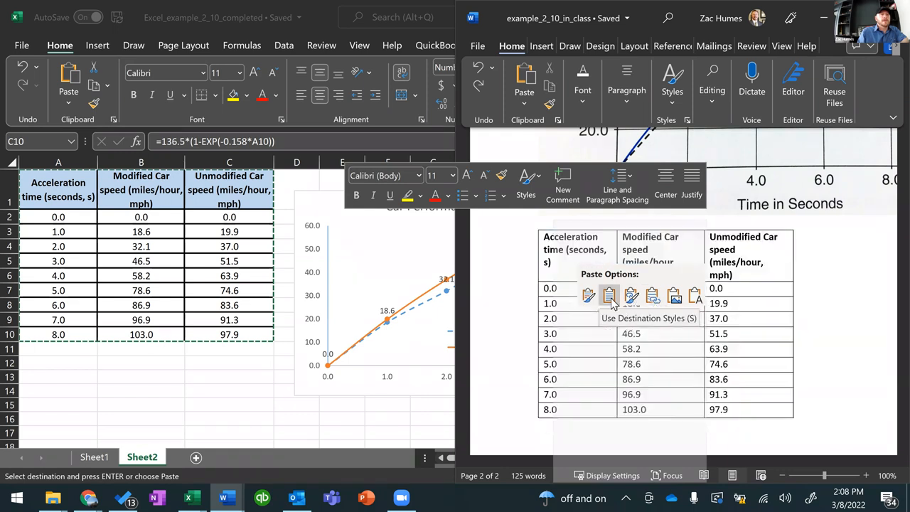
pyautogui.click(675, 297)
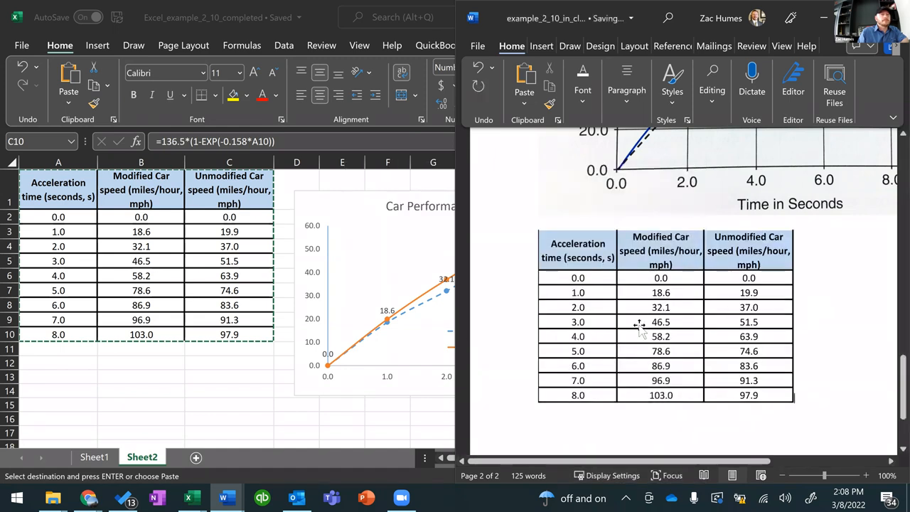
pyautogui.scroll(6, 750, 276)
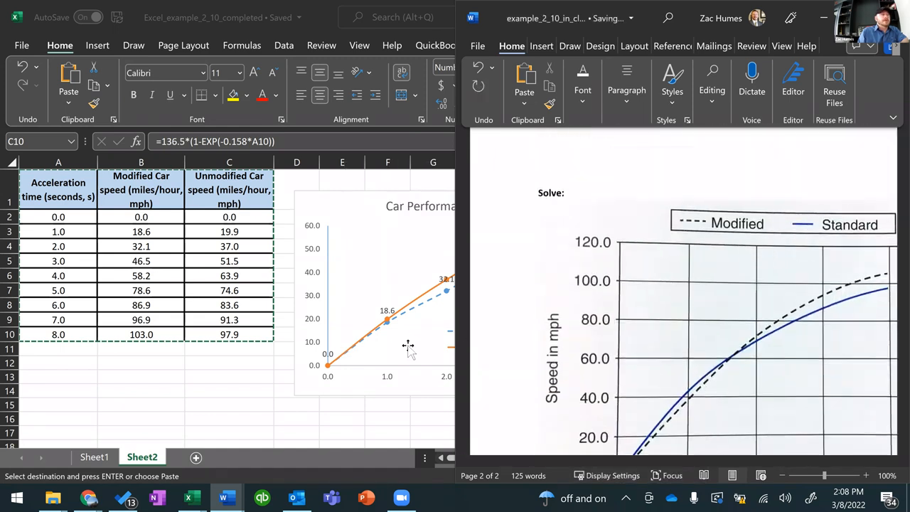
# Switch to the Excel workbook and copy the whole Car Performance Comparison chart
pyautogui.click(408, 347)
pyautogui.click(575, 277)
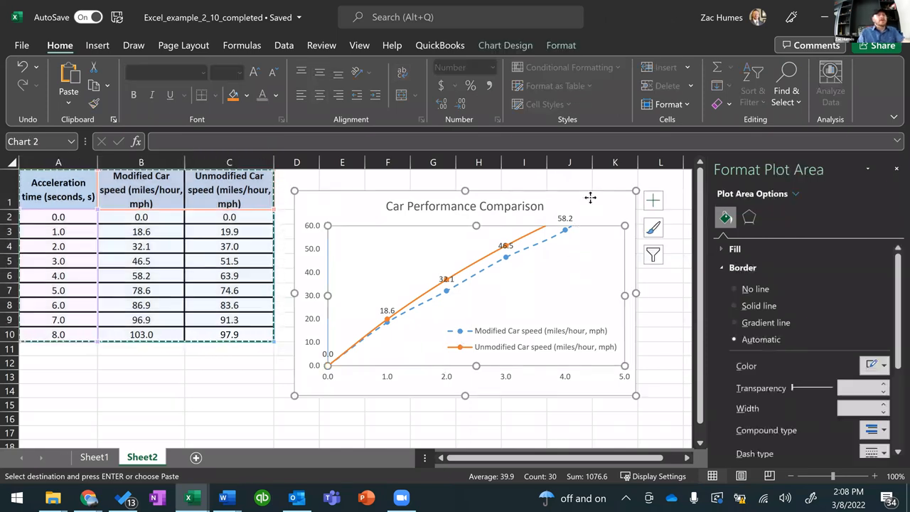
pyautogui.click(590, 199)
pyautogui.press('Escape')
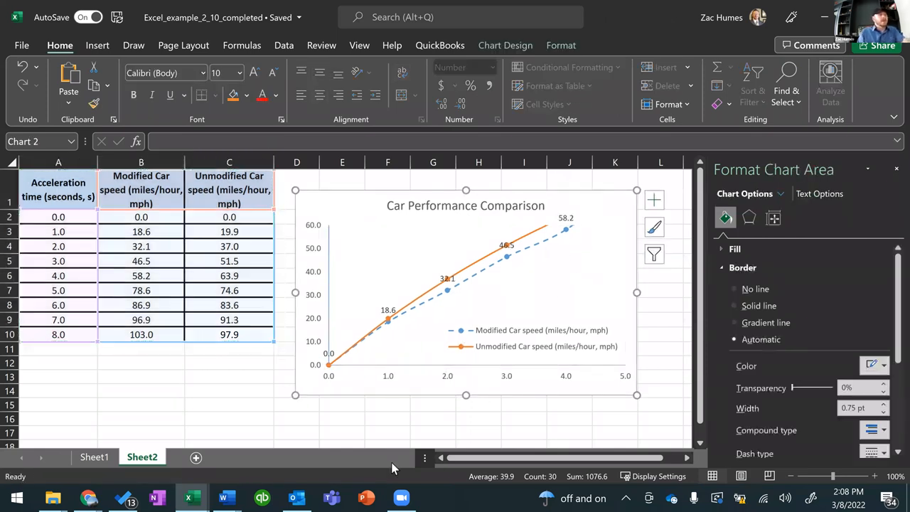
# Return to the example_2_10_in_class document and paste the copied chart on a new line below the table picture
pyautogui.click(223, 498)
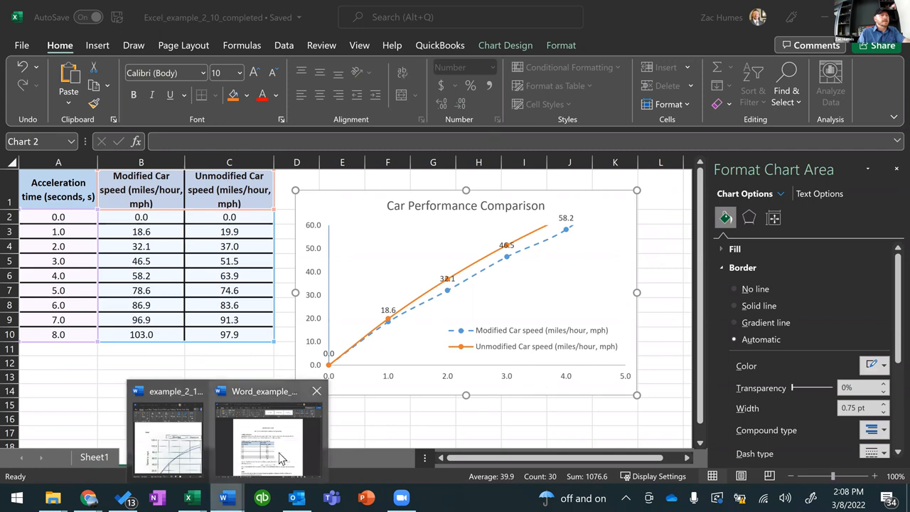
pyautogui.click(167, 448)
pyautogui.scroll(-10, 591, 256)
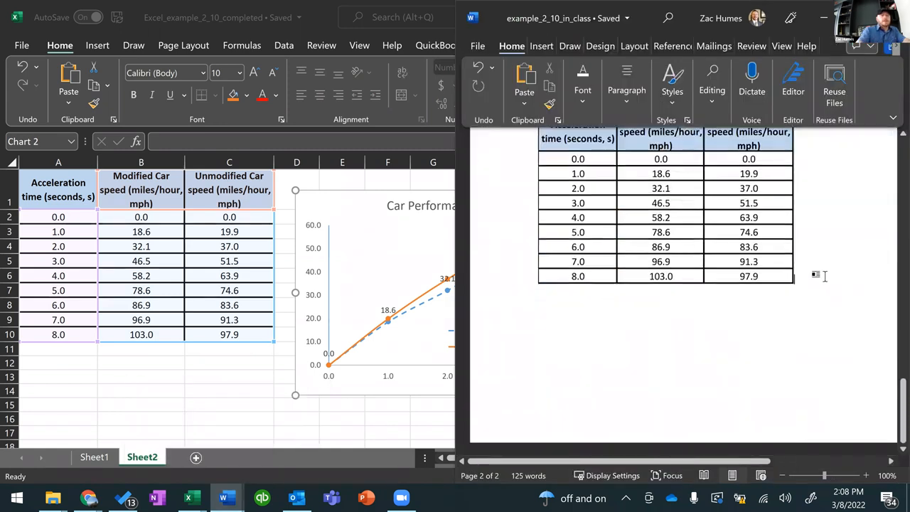
pyautogui.press('Return')
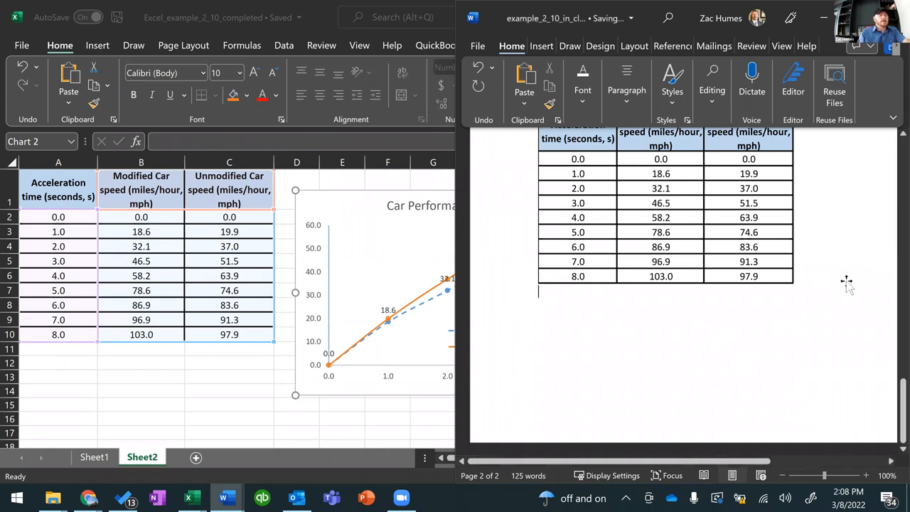
pyautogui.hotkey('ctrl', 'v')
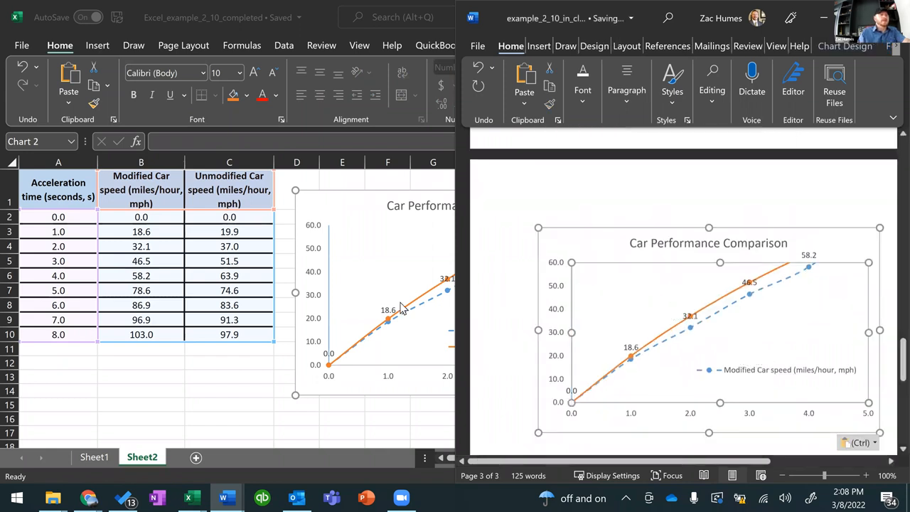
# Set the maximum bound of the pasted chart's horizontal axis to 9.0
pyautogui.click(691, 330)
pyautogui.click(692, 416)
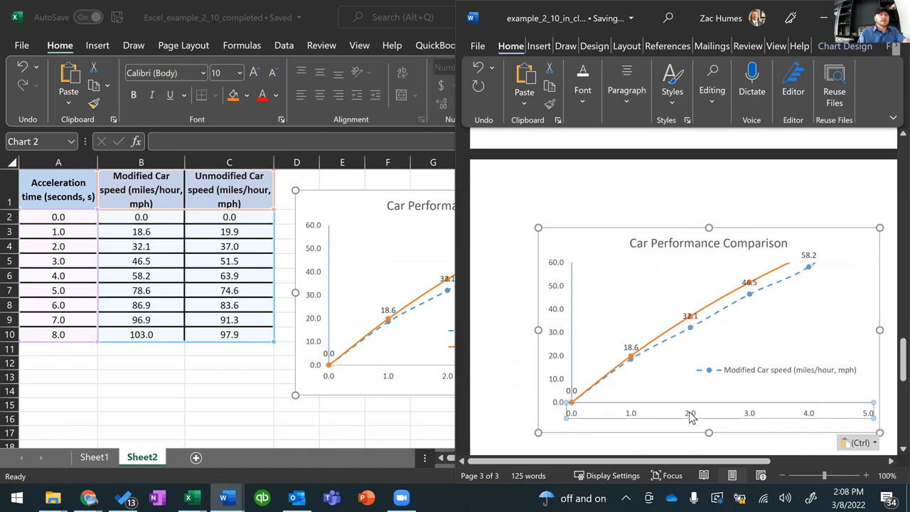
pyautogui.doubleClick(692, 416)
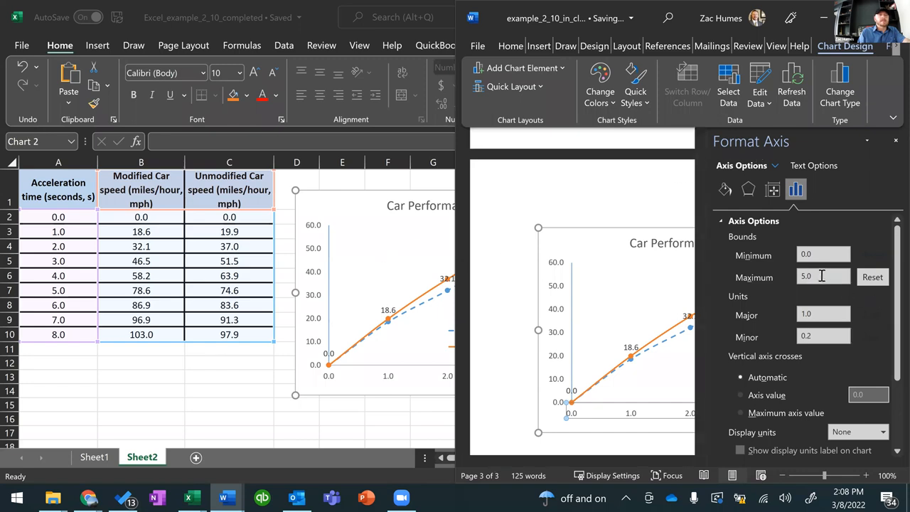
pyautogui.write('9.0')
pyautogui.press('Return')
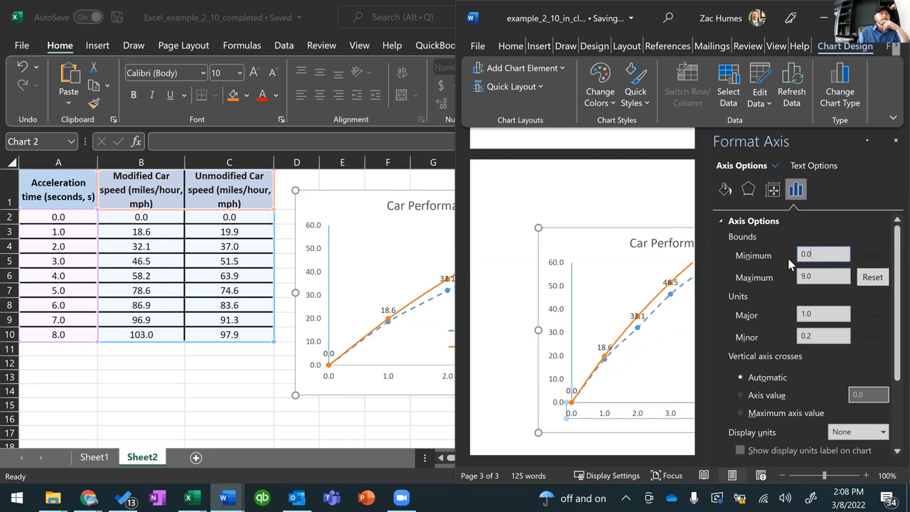
# Set the maximum bound of the pasted chart's vertical axis to 120 and close the axis formatting options
pyautogui.click(556, 339)
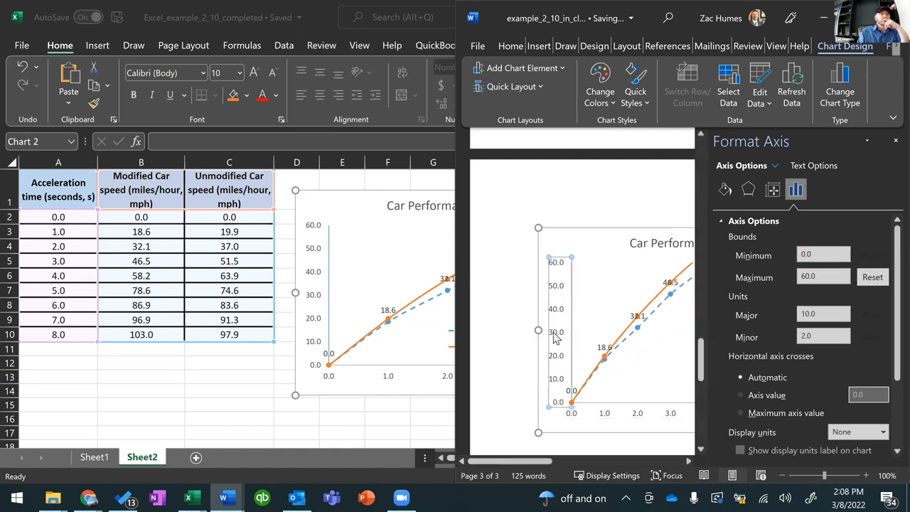
pyautogui.click(829, 277)
pyautogui.write('120')
pyautogui.press('Return')
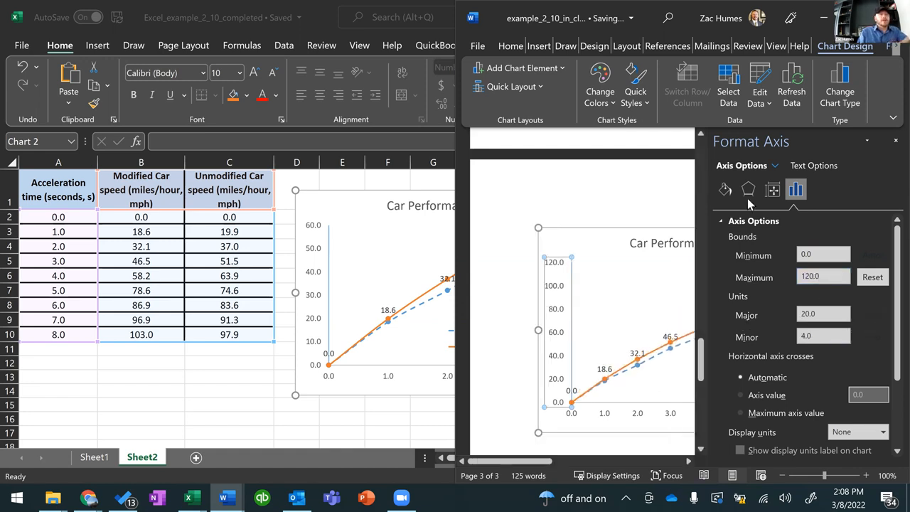
pyautogui.click(895, 142)
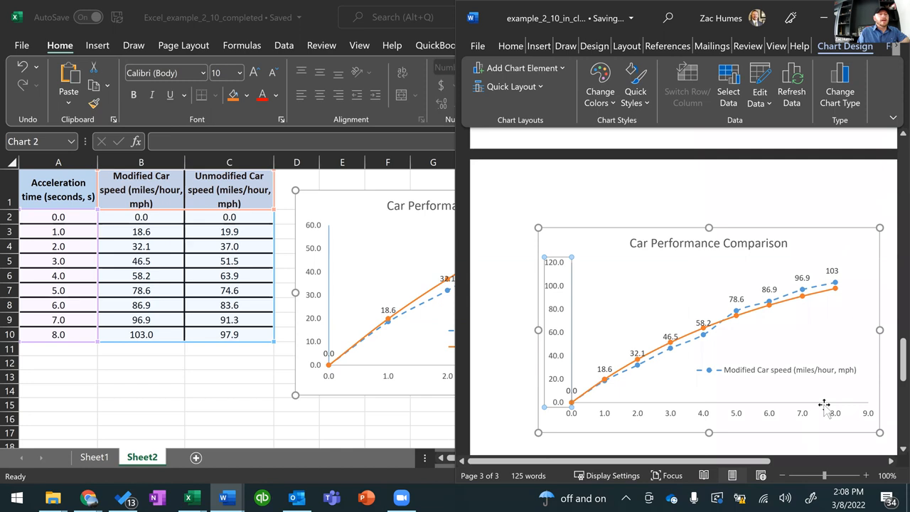
# Enlarge the pasted chart's legend in height and width so both car speed entries fit on single lines
pyautogui.moveTo(629, 371)
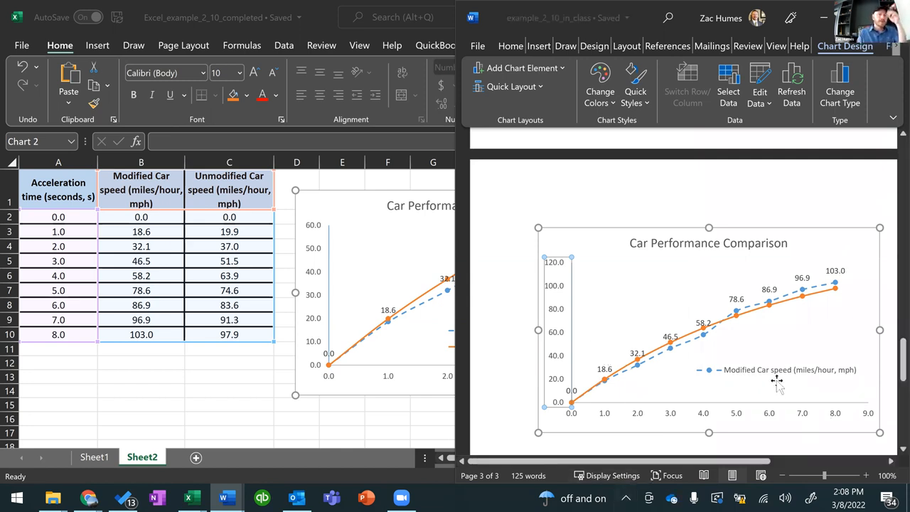
pyautogui.click(782, 374)
pyautogui.moveTo(785, 344); pyautogui.dragTo(777, 394)
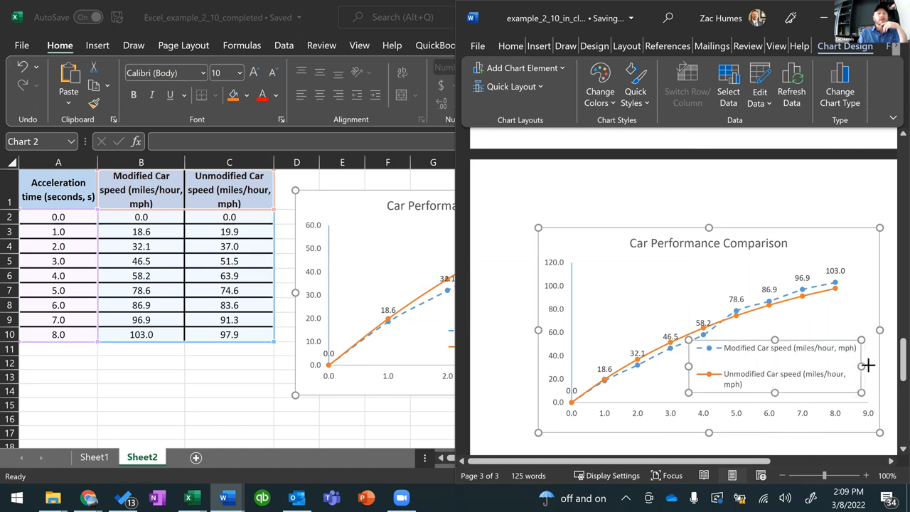
pyautogui.moveTo(868, 365); pyautogui.dragTo(877, 366)
pyautogui.moveTo(688, 368); pyautogui.dragTo(683, 368)
# Paste the copied chart again as a picture on the line below the editable chart
pyautogui.scroll(-3, 889, 341)
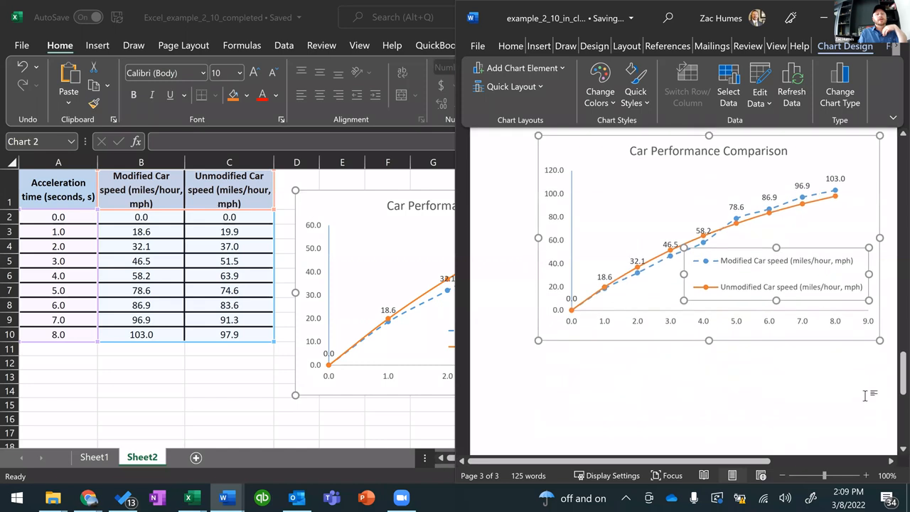
pyautogui.click(890, 343)
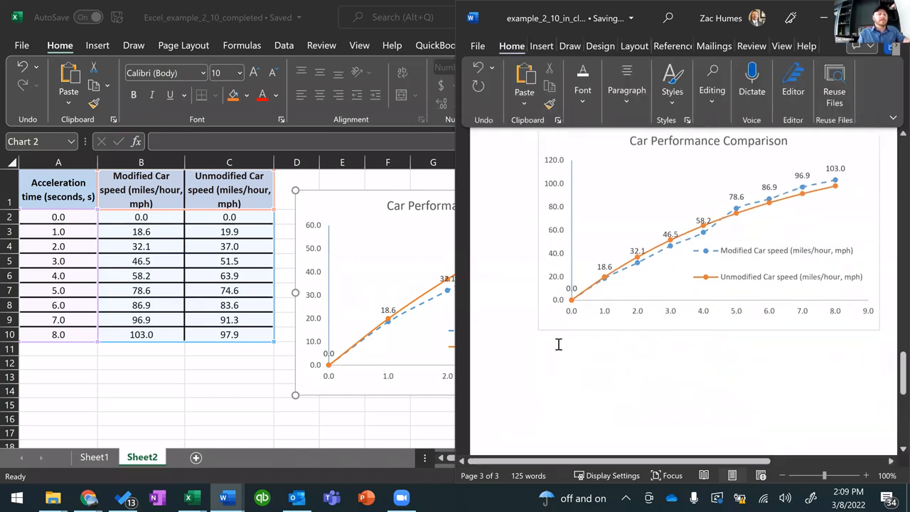
pyautogui.rightClick(556, 348)
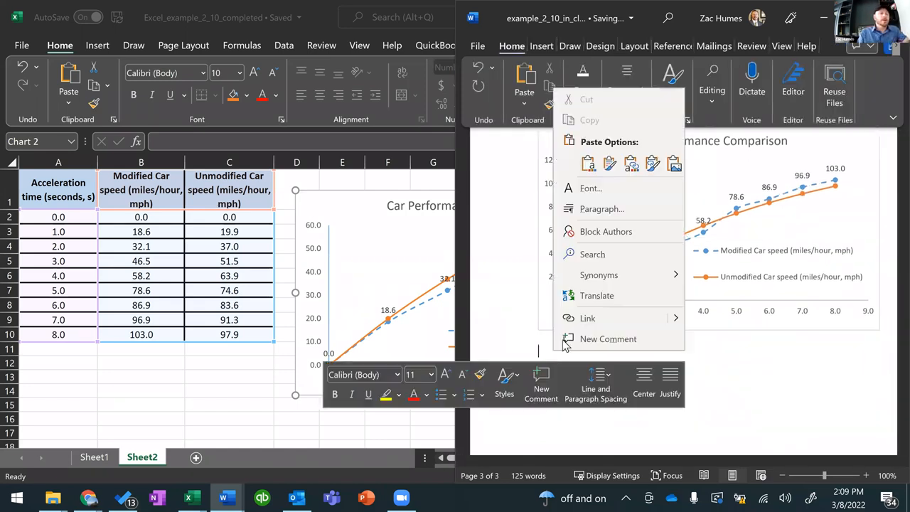
pyautogui.click(675, 165)
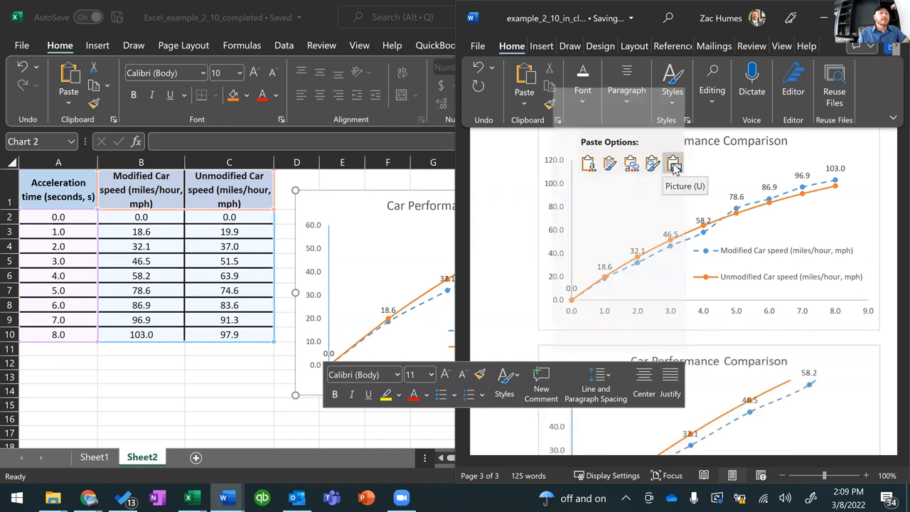
# Select the pasted chart picture and maximize the Word window
pyautogui.scroll(-5, 739, 283)
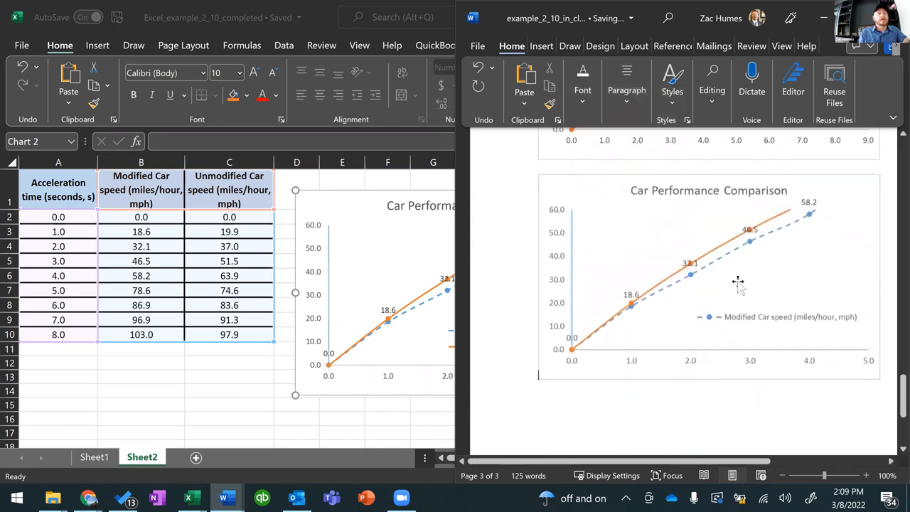
pyautogui.click(313, 291)
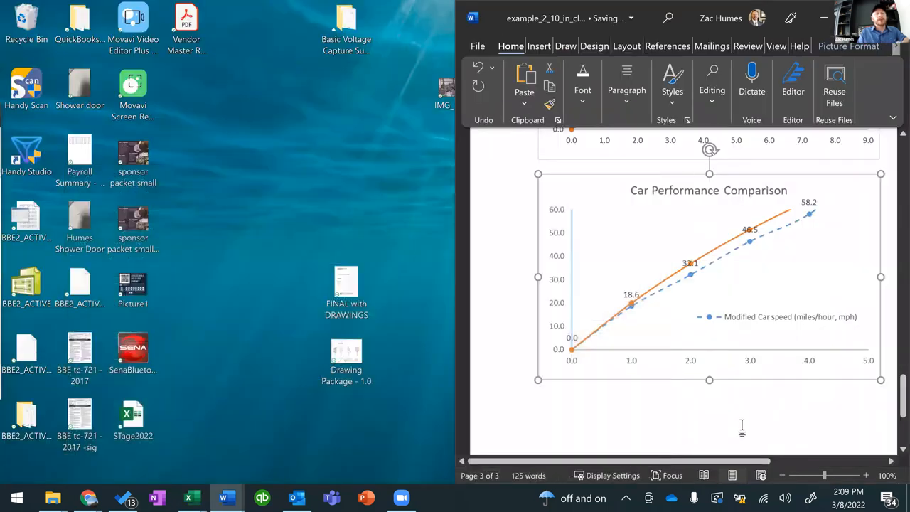
pyautogui.doubleClick(700, 29)
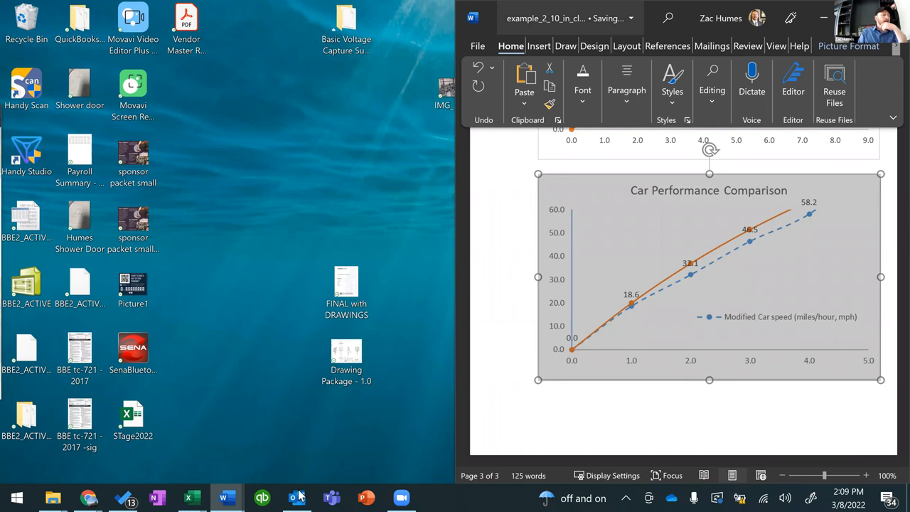
# Switch to the Excel_example_2_10_completed workbook, deselect the chart, and close the shape formatting options
pyautogui.click(196, 496)
pyautogui.click(256, 455)
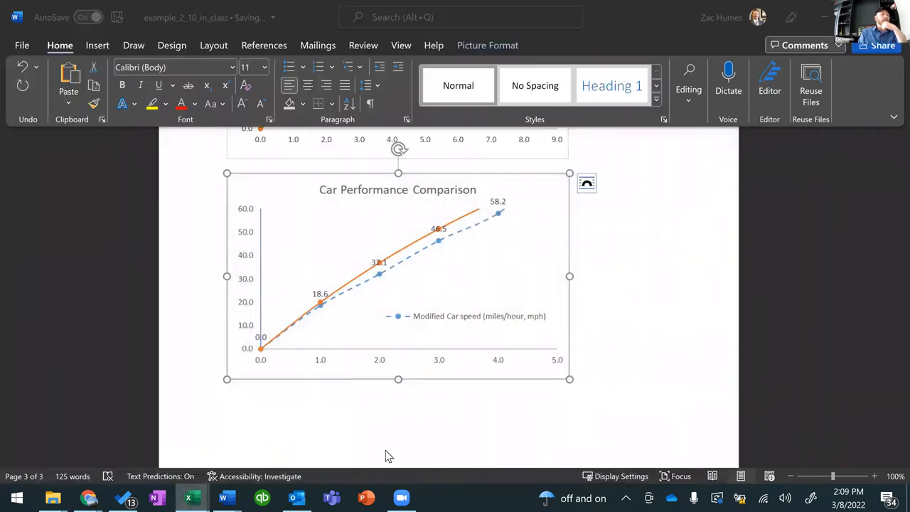
pyautogui.click(212, 412)
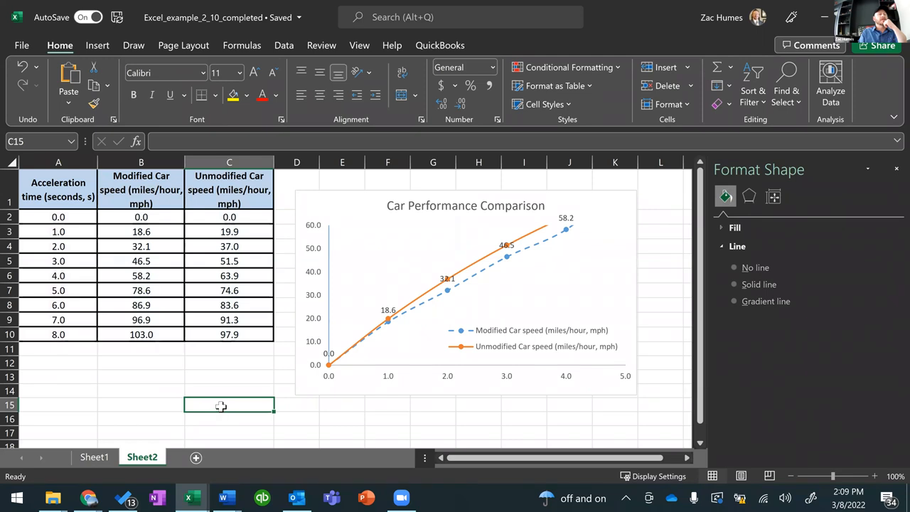
pyautogui.click(897, 169)
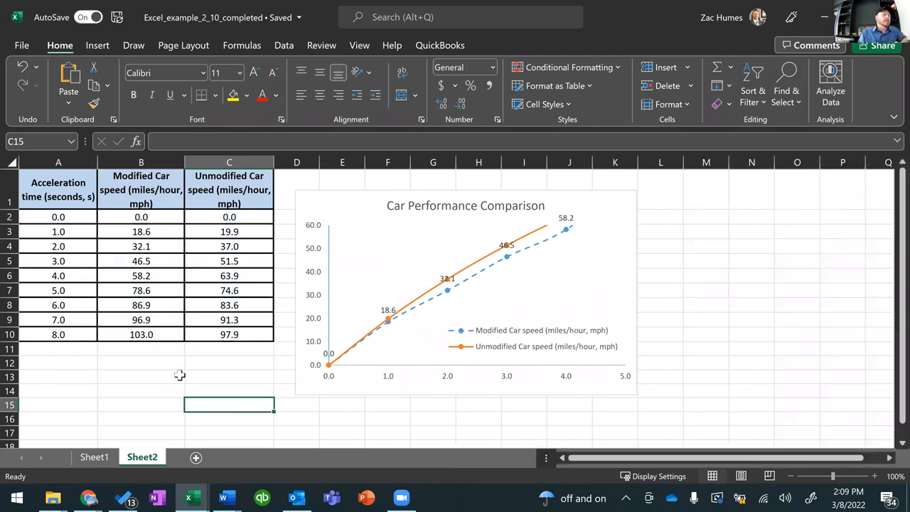
# Move the Car Performance Comparison chart away from the speed table so it spans about columns I to P
pyautogui.click(178, 362)
pyautogui.click(141, 220)
pyautogui.click(153, 231)
pyautogui.click(243, 232)
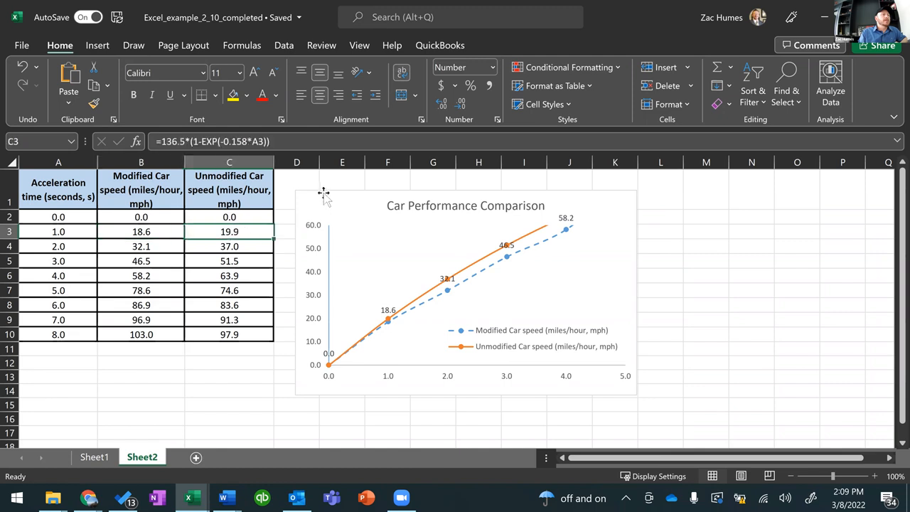
pyautogui.moveTo(350, 199); pyautogui.dragTo(560, 199)
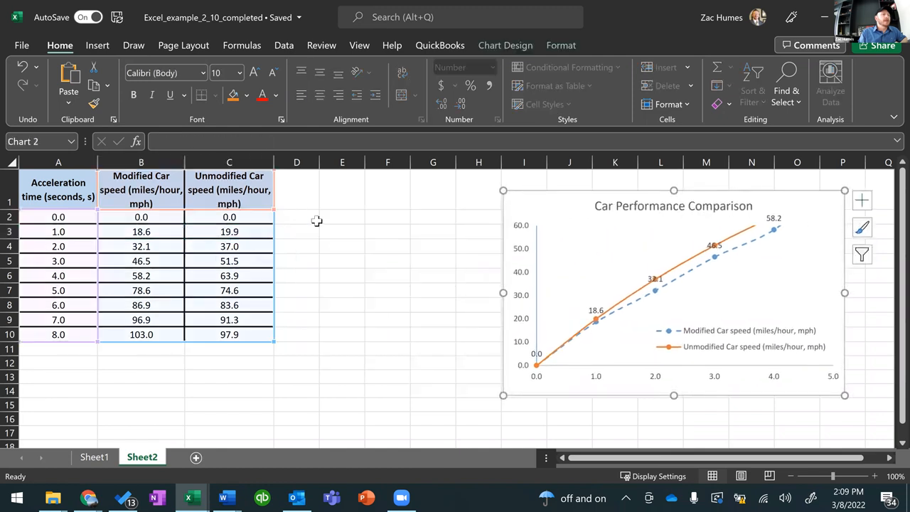
pyautogui.click(341, 218)
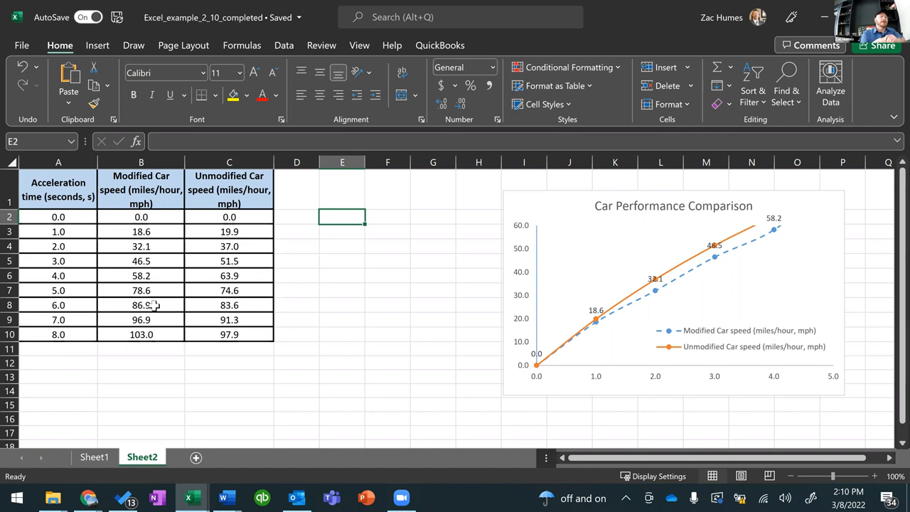
pyautogui.click(387, 293)
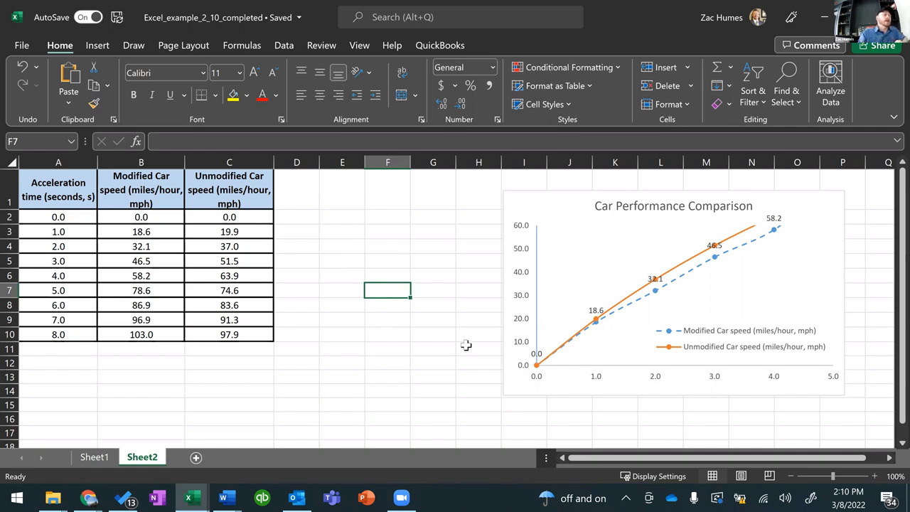
# Apply green gradient-fill data bars to the unmodified car speeds in C2:C10 with conditional formatting
pyautogui.moveTo(243, 217); pyautogui.dragTo(257, 333)
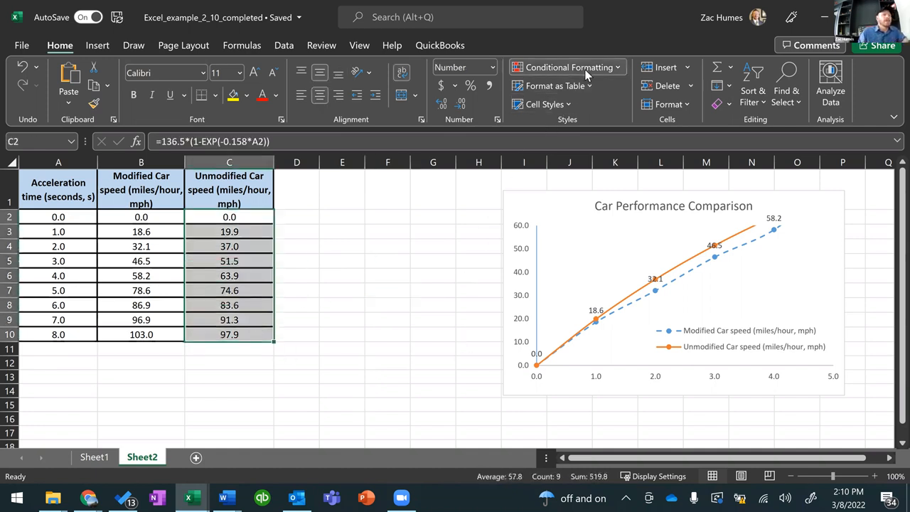
pyautogui.click(613, 68)
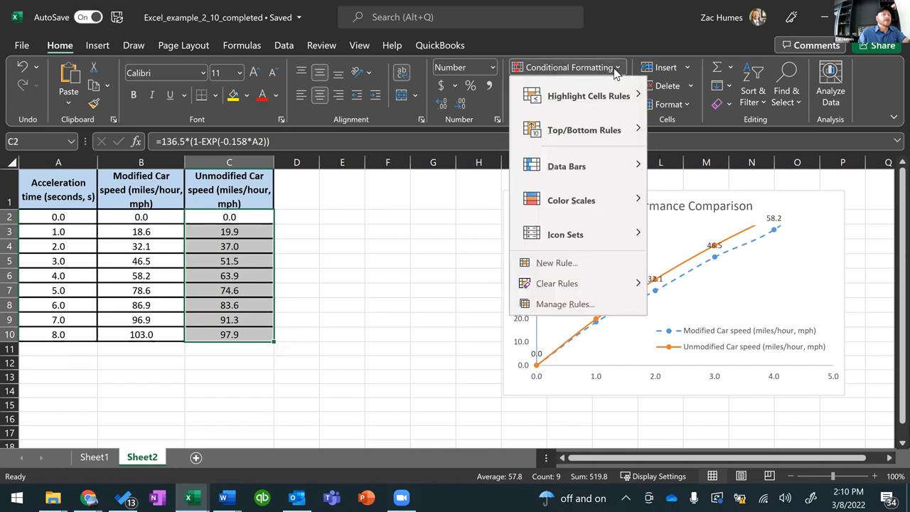
pyautogui.moveTo(598, 166)
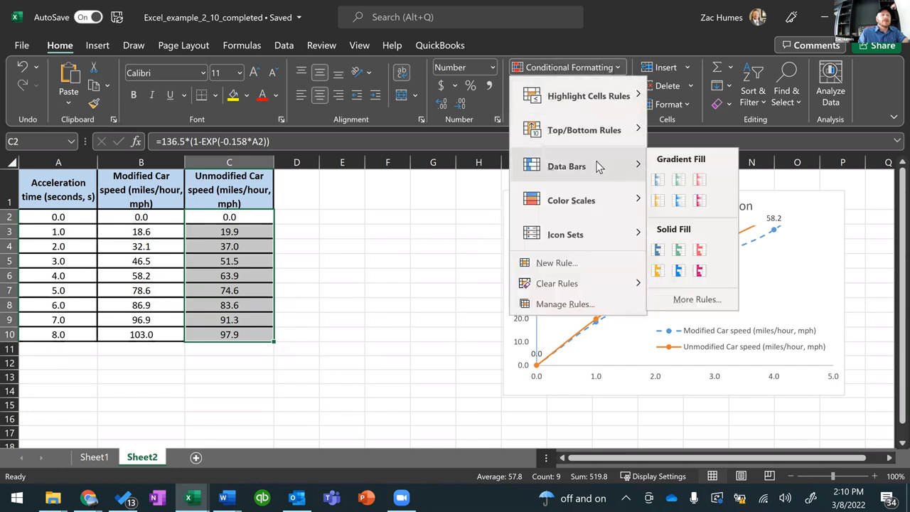
pyautogui.click(680, 183)
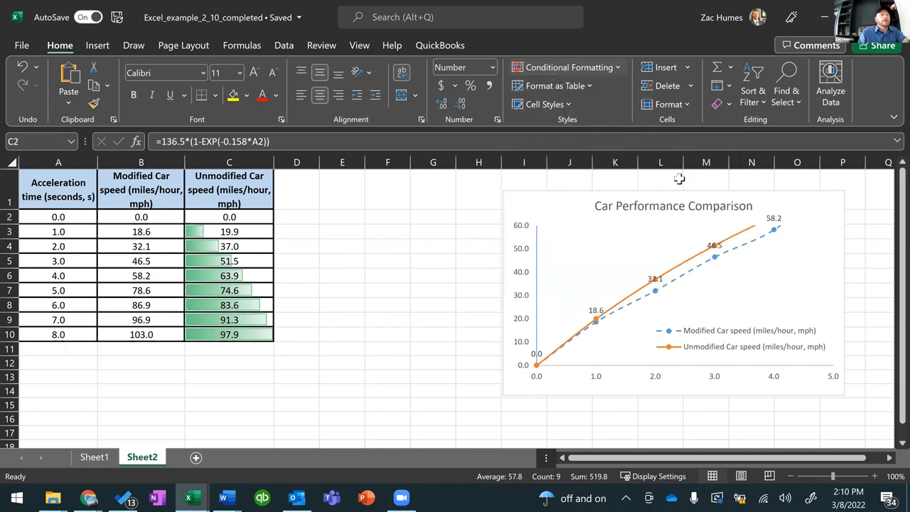
# Apply green gradient-fill data bars to the modified car speeds in B2:B10 with conditional formatting
pyautogui.moveTo(150, 217); pyautogui.dragTo(162, 330)
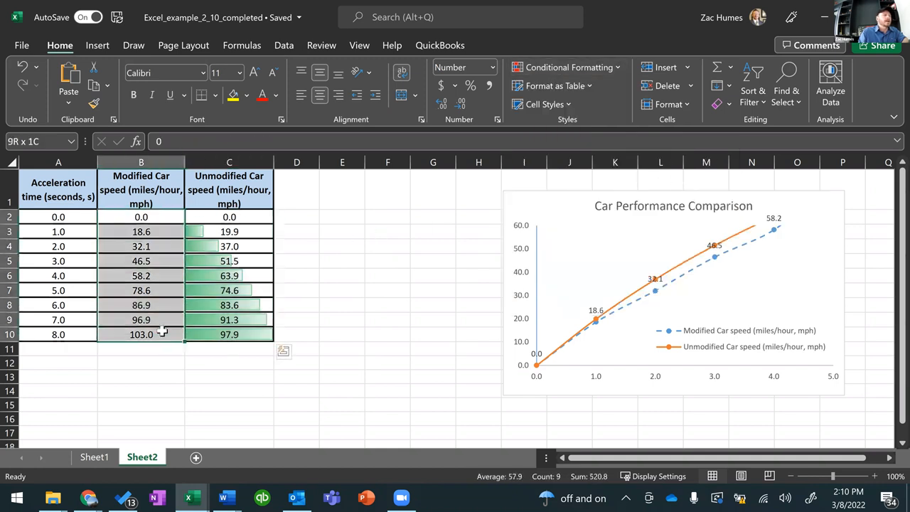
pyautogui.click(577, 70)
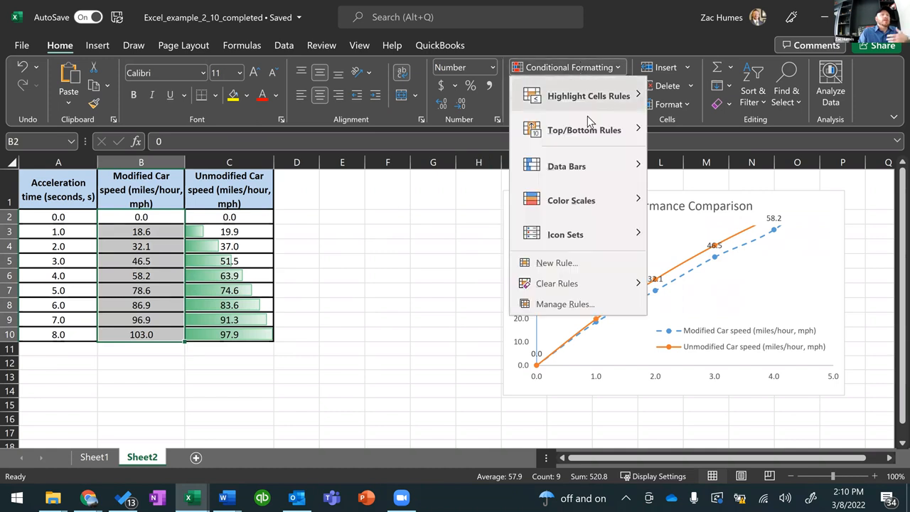
pyautogui.moveTo(580, 168)
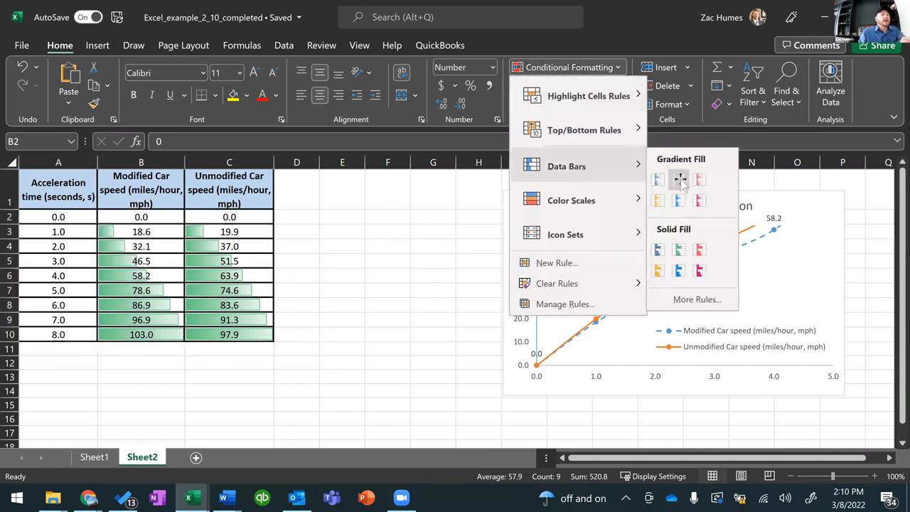
pyautogui.click(681, 183)
pyautogui.click(435, 303)
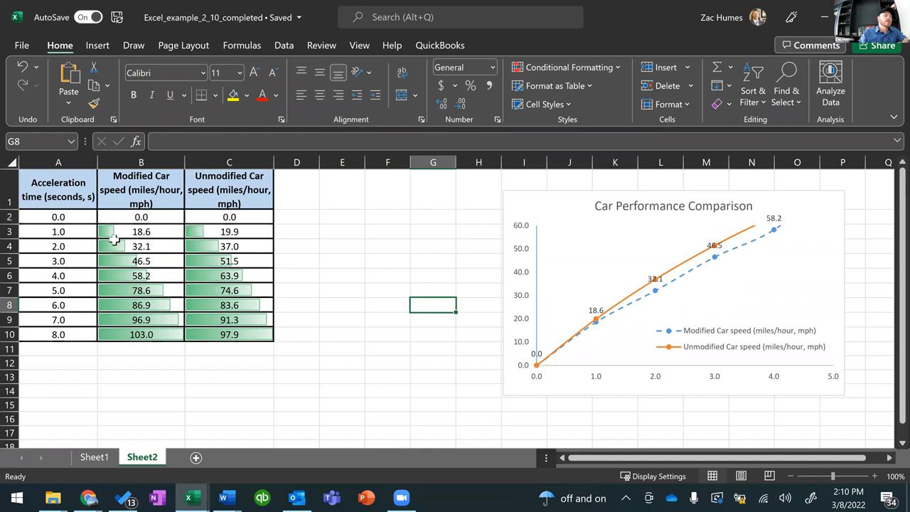
# Apply blue gradient-fill data bars to the acceleration times in A2:A10 with conditional formatting and deselect the range
pyautogui.moveTo(54, 219); pyautogui.dragTo(57, 335)
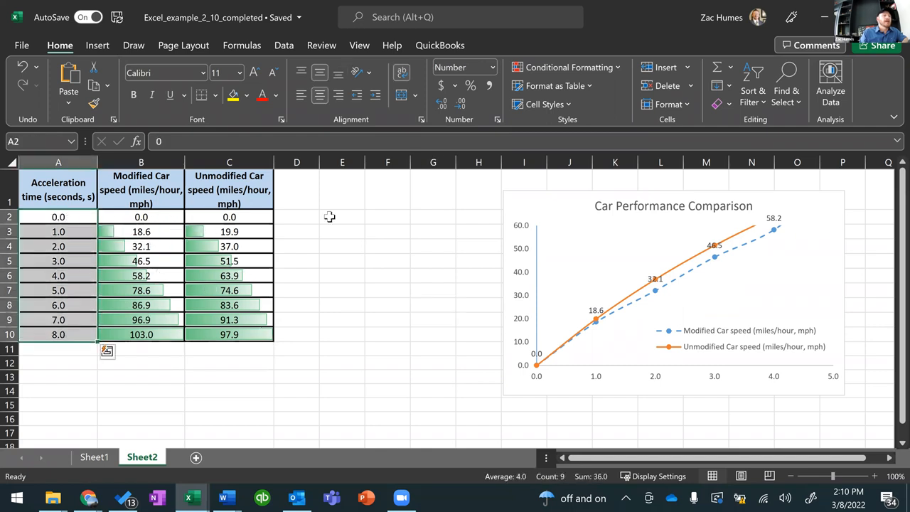
pyautogui.click(587, 68)
pyautogui.moveTo(603, 165)
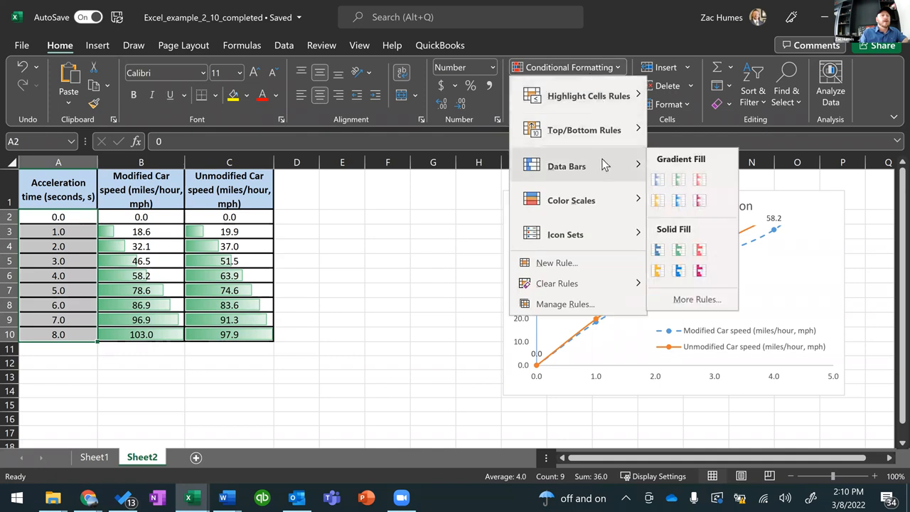
pyautogui.click(657, 179)
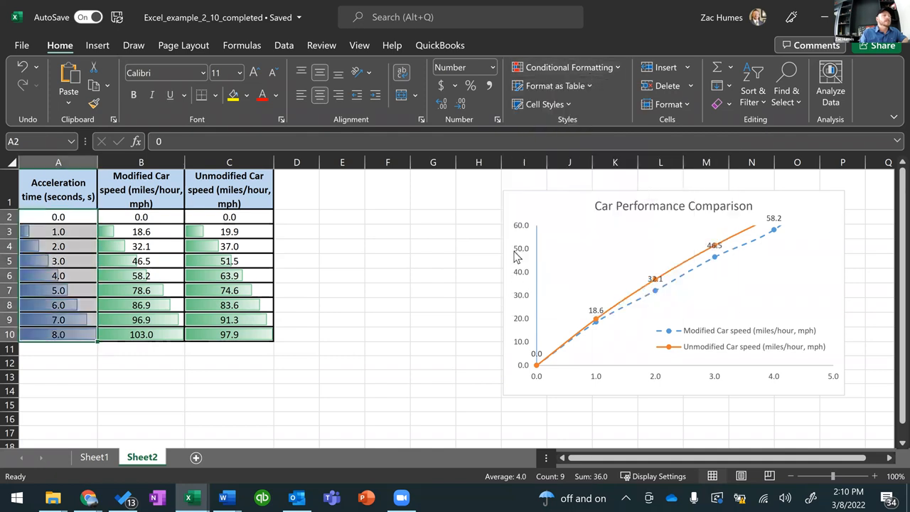
pyautogui.click(589, 70)
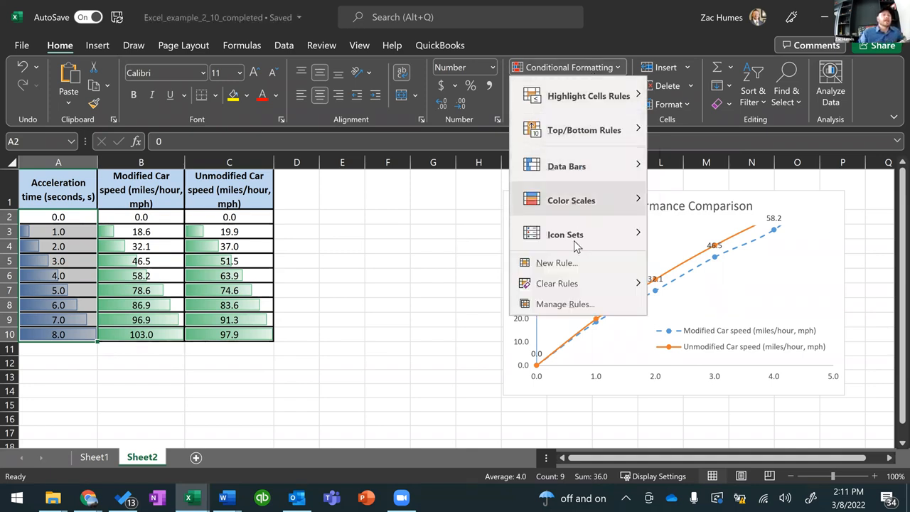
pyautogui.click(574, 69)
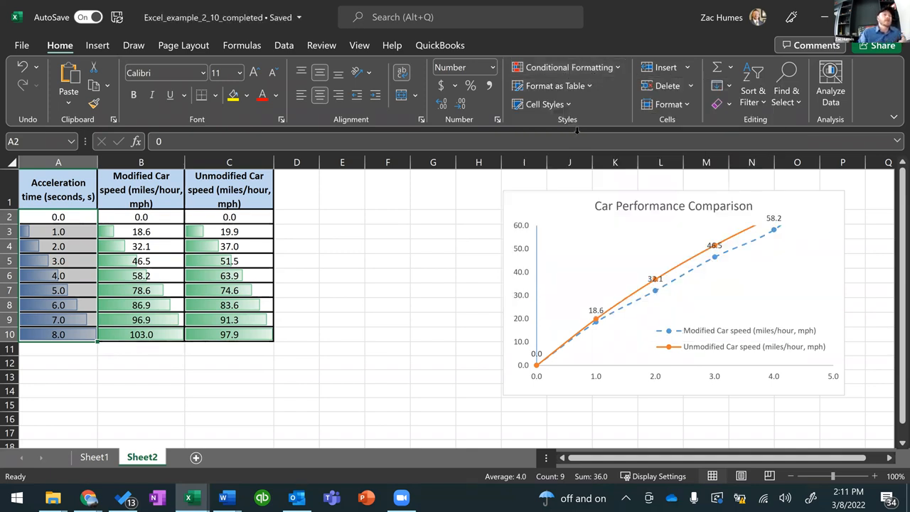
pyautogui.click(344, 247)
pyautogui.click(257, 261)
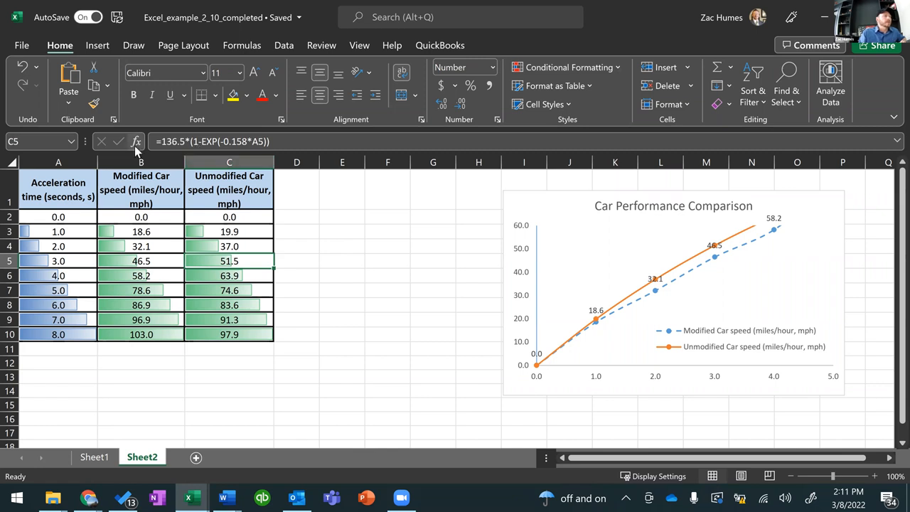
pyautogui.press('Down')
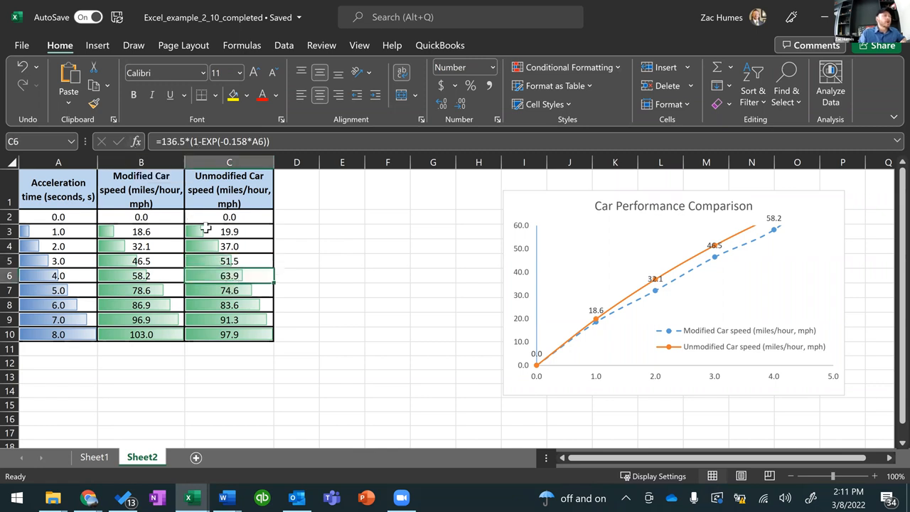
pyautogui.click(311, 243)
# Start inserting a function in cell E4 and search the function library for "average"
pyautogui.click(325, 244)
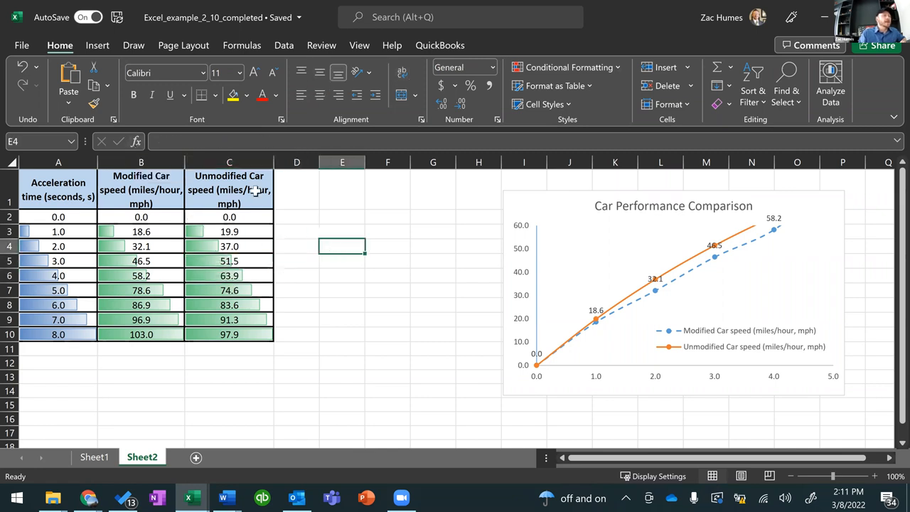
pyautogui.click(137, 141)
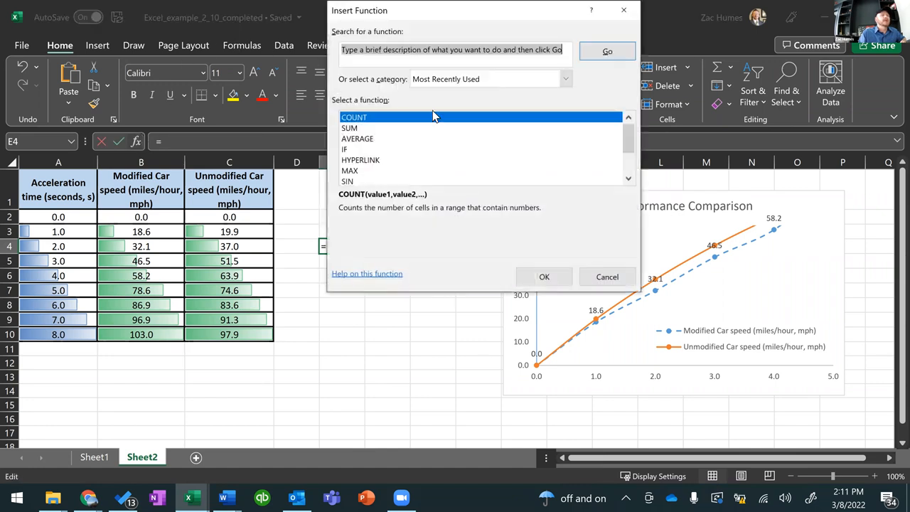
pyautogui.scroll(-2, 380, 151)
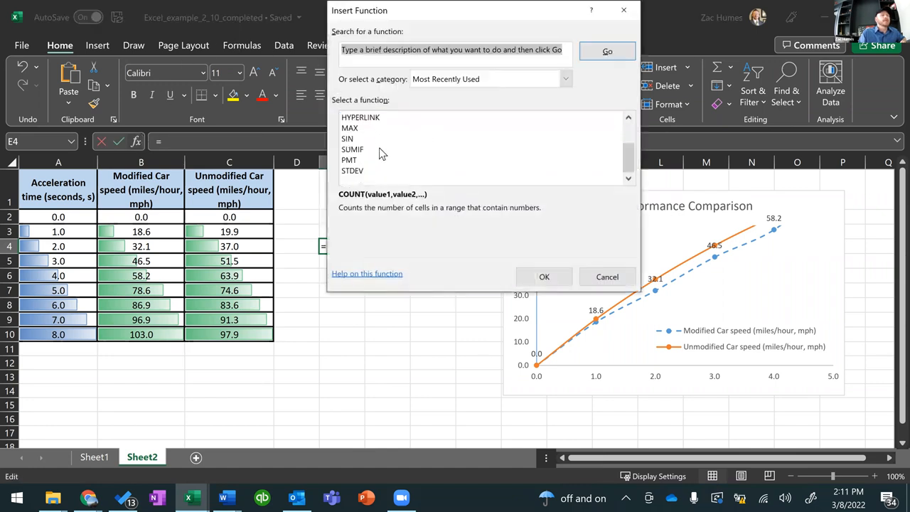
pyautogui.scroll(2, 382, 151)
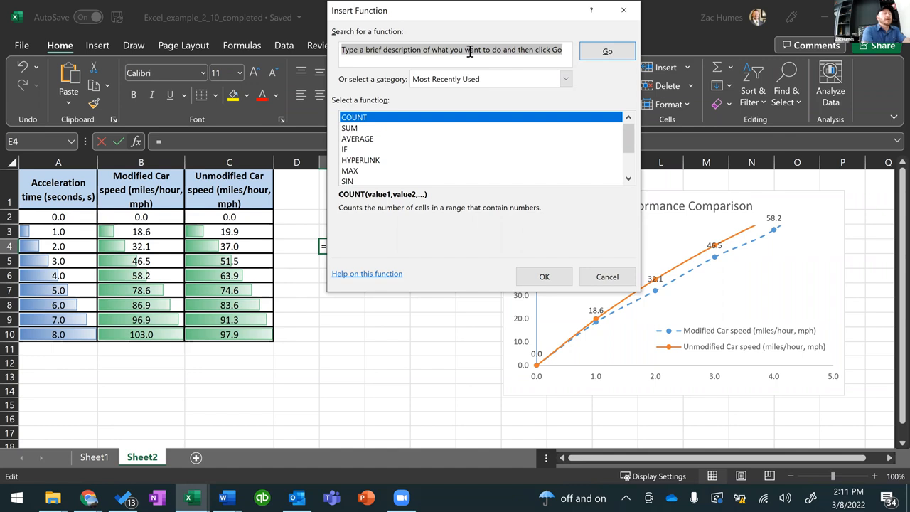
pyautogui.write('average')
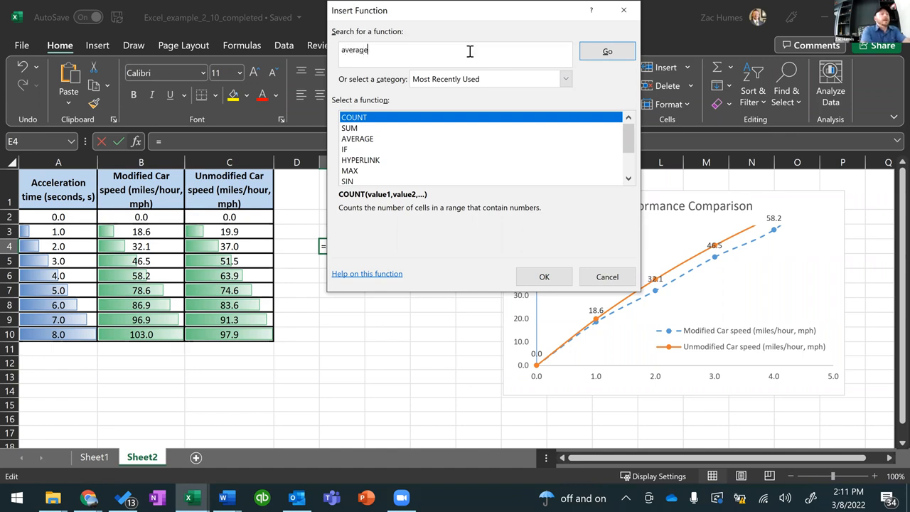
pyautogui.press('Return')
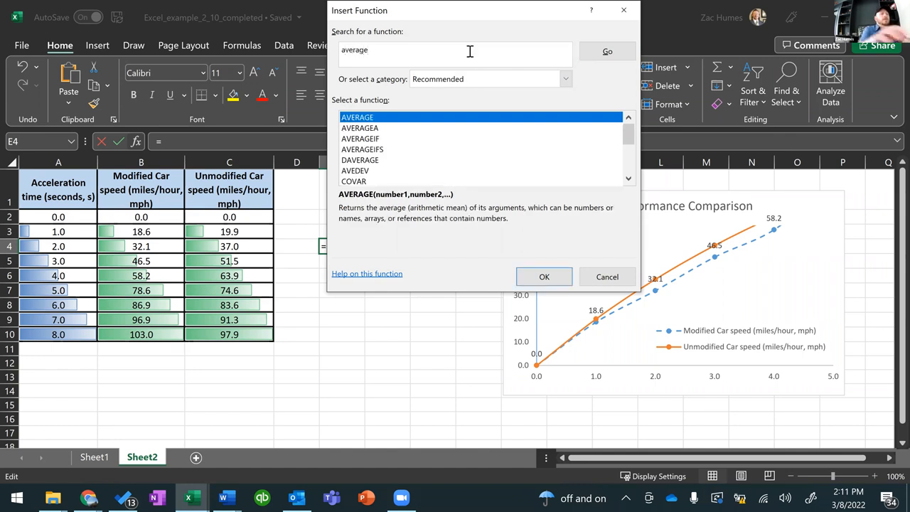
# Examine the recommended averaging functions, including the descriptions of AVERAGEA and AVERAGEIF
pyautogui.scroll(-2, 381, 149)
pyautogui.scroll(-1, 380, 149)
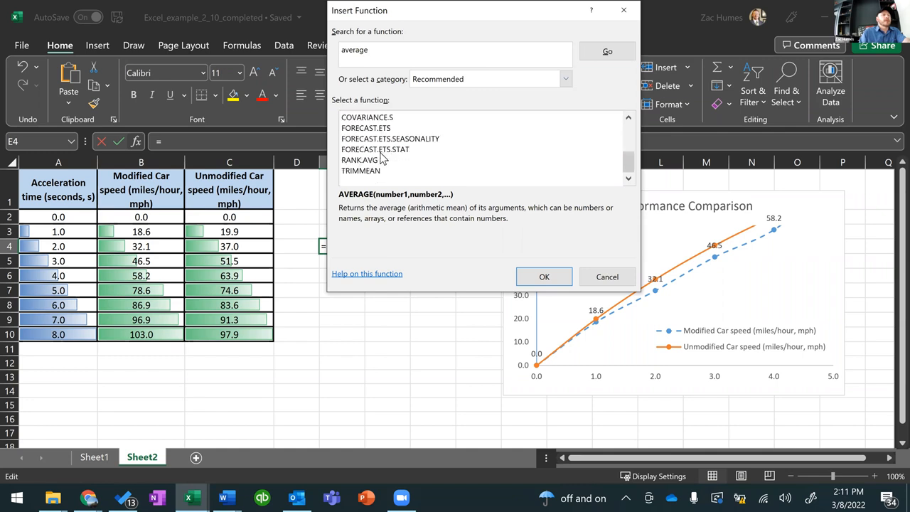
pyautogui.scroll(3, 382, 157)
pyautogui.scroll(-1, 382, 160)
pyautogui.scroll(1, 383, 158)
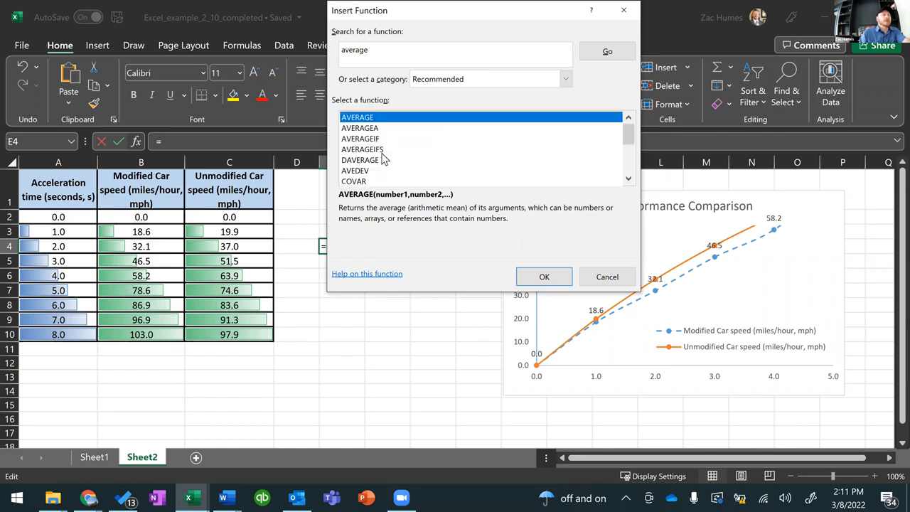
pyautogui.click(383, 129)
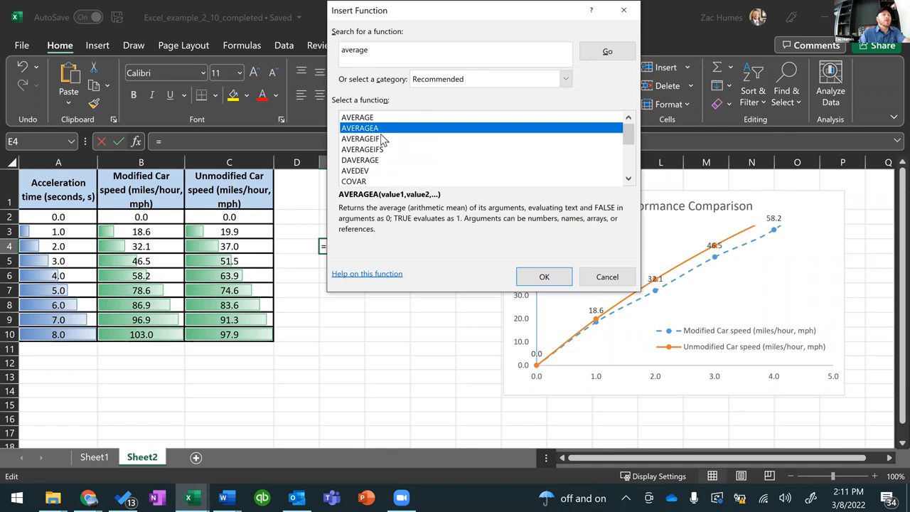
pyautogui.click(386, 141)
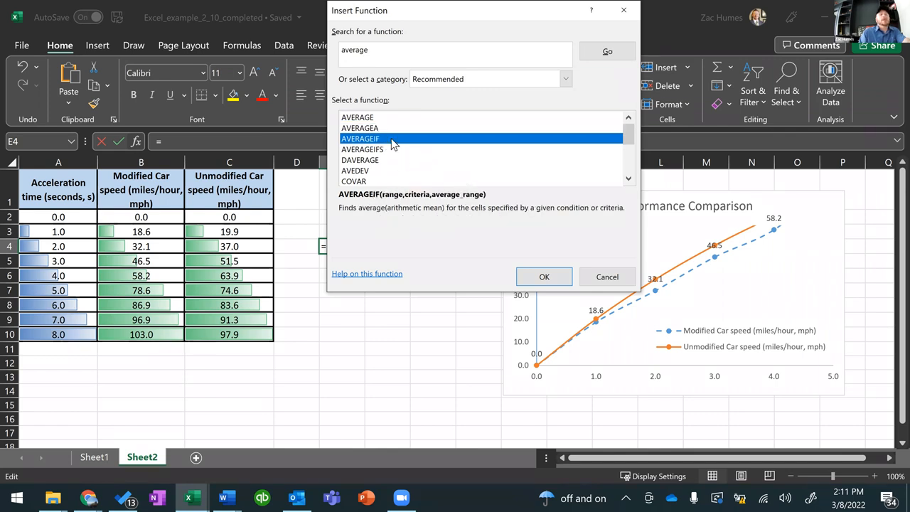
# Try to build an AVERAGEIF formula in E4 with range B2:B10 and criteria B3>2, and cancel it
pyautogui.doubleClick(429, 139)
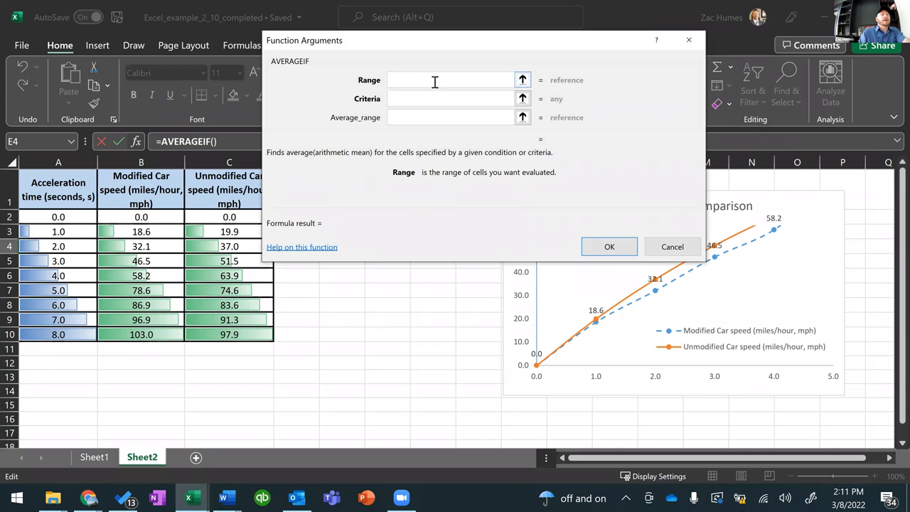
pyautogui.moveTo(135, 217); pyautogui.dragTo(135, 335)
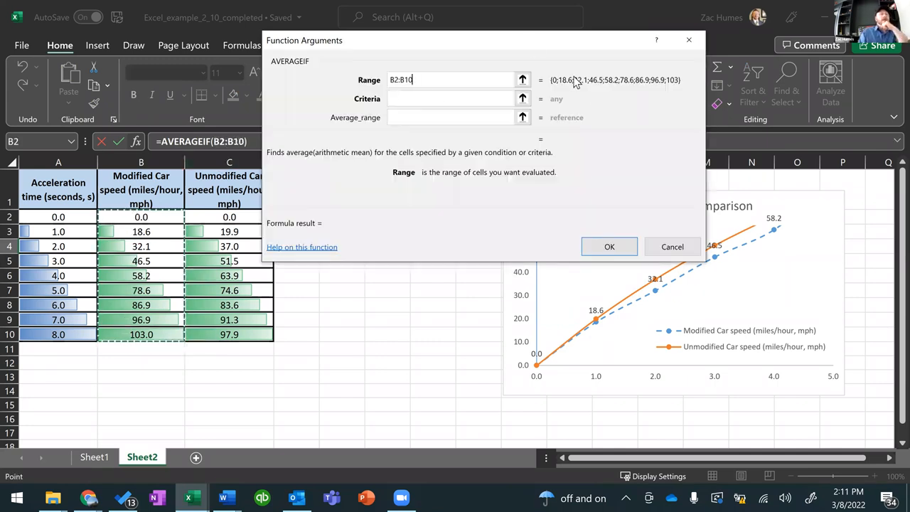
pyautogui.click(523, 100)
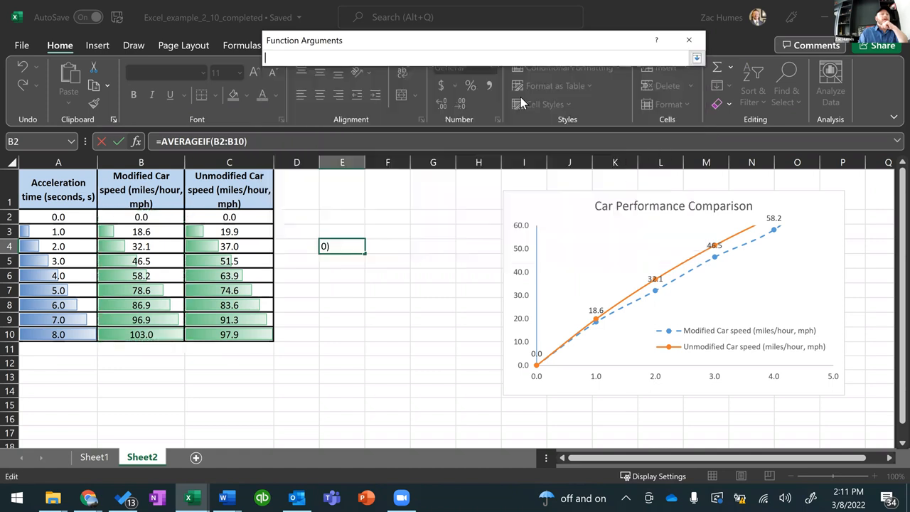
pyautogui.click(697, 59)
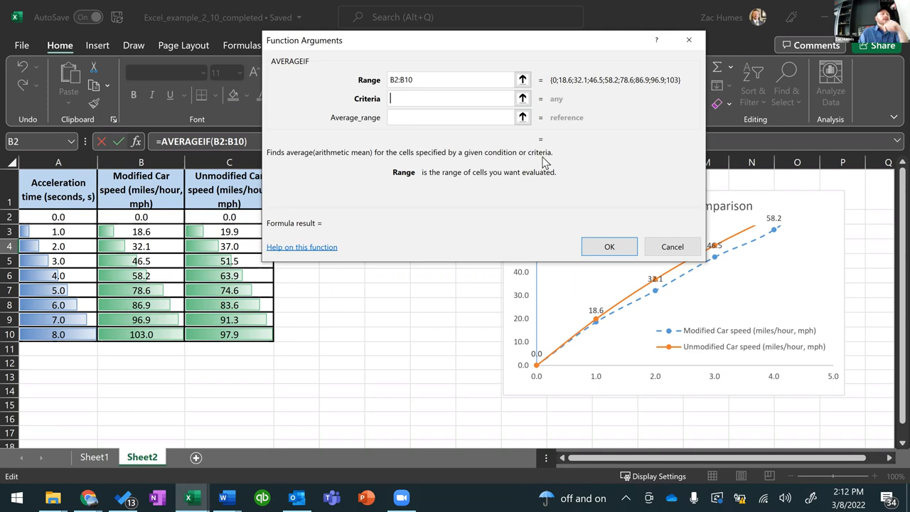
pyautogui.click(155, 231)
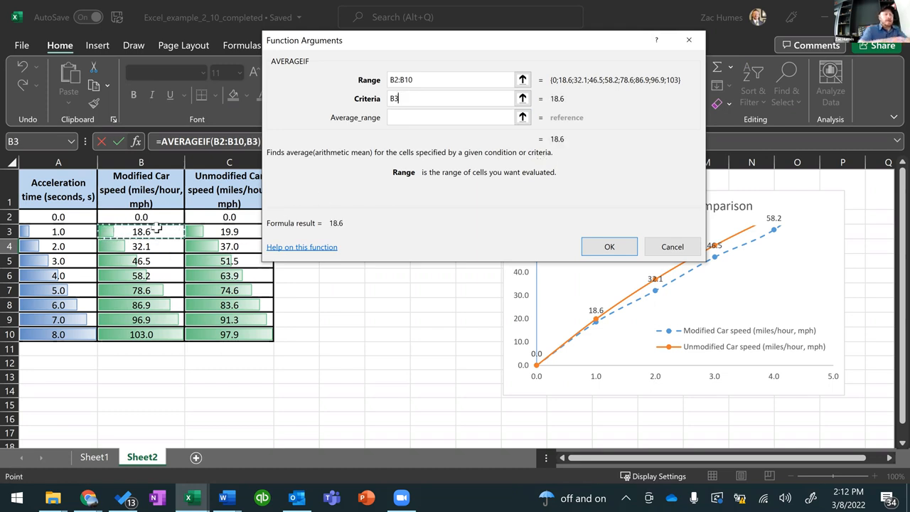
pyautogui.write(',')
pyautogui.press('BackSpace')
pyautogui.write('>2')
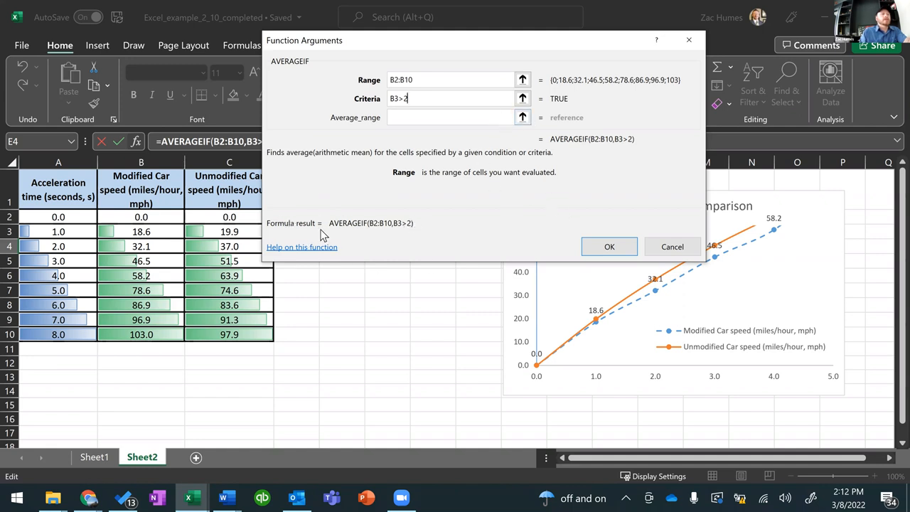
pyautogui.click(671, 245)
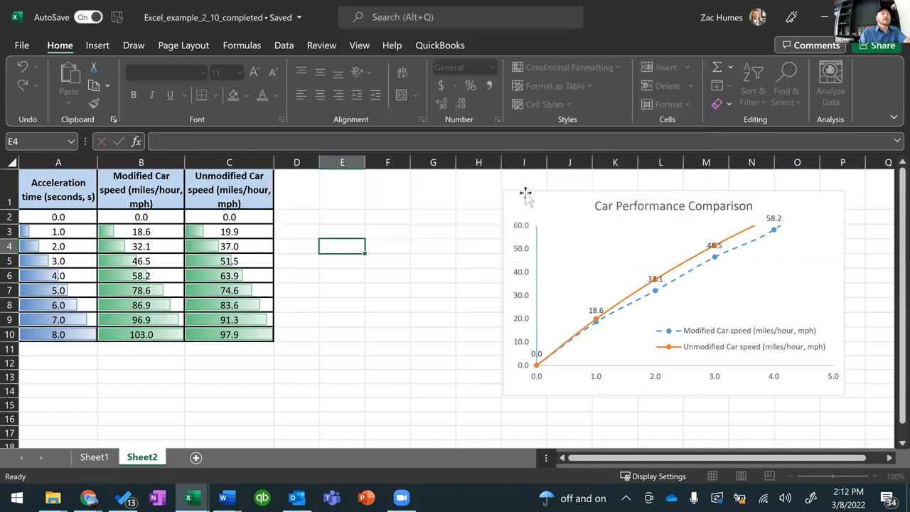
# Check the function list for E4 and the function arguments of the unmodified car speed formula in C4, closing both without changes
pyautogui.click(136, 141)
pyautogui.click(606, 277)
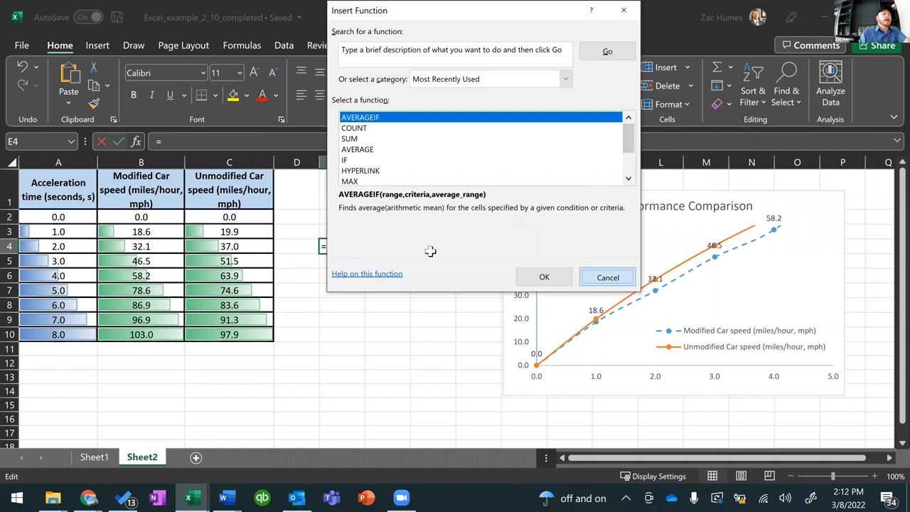
pyautogui.click(241, 246)
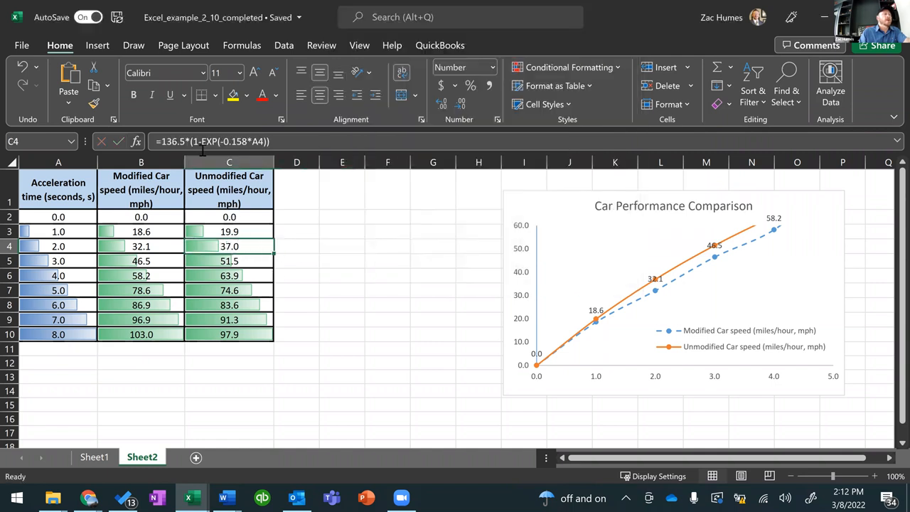
pyautogui.click(135, 141)
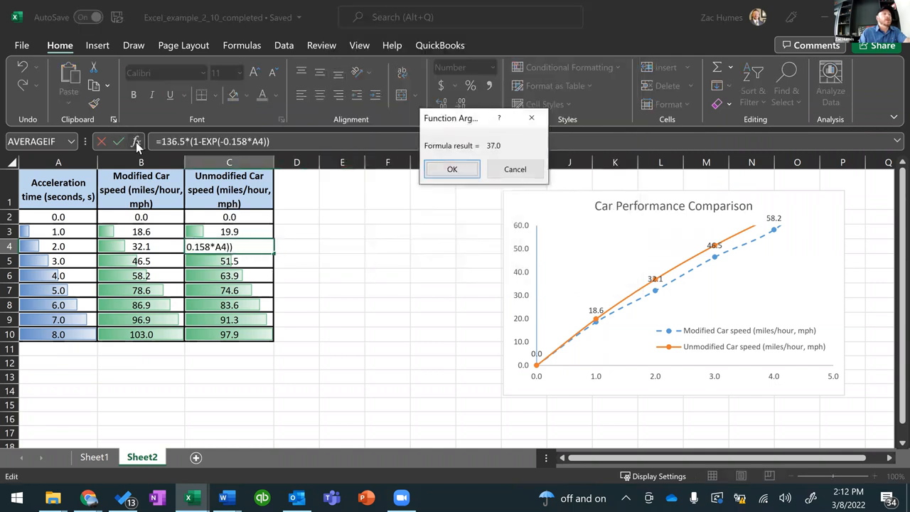
pyautogui.click(453, 170)
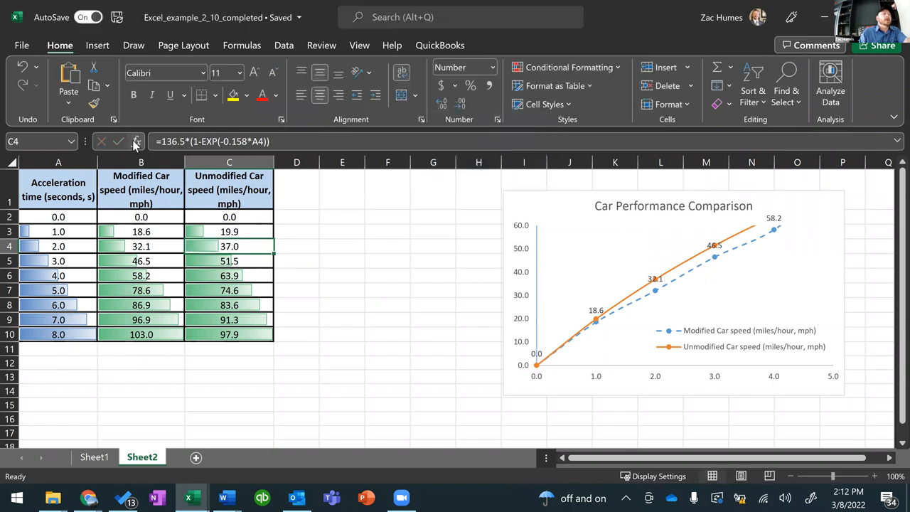
pyautogui.click(398, 258)
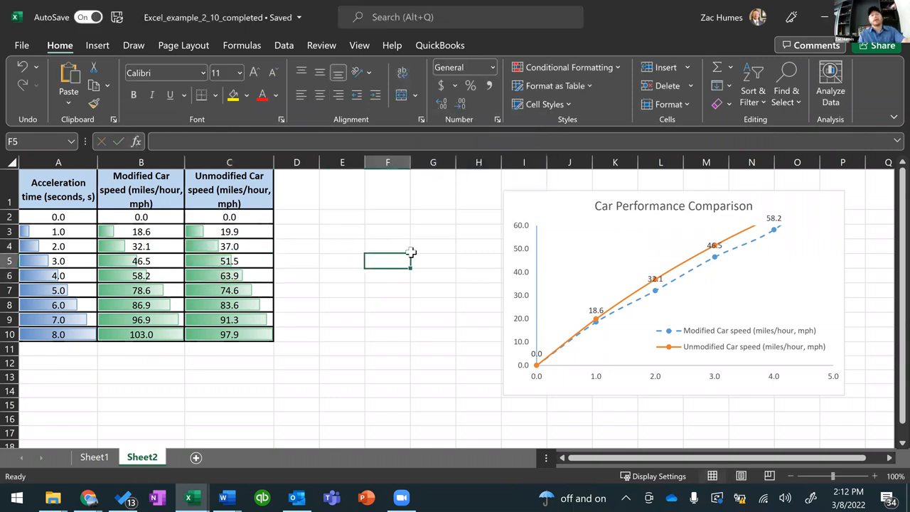